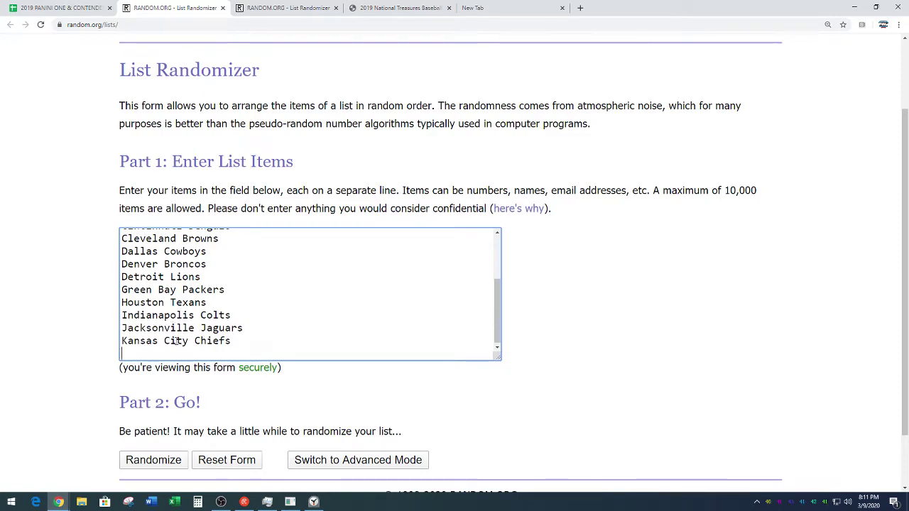
# Randomize the list of 32 NFL teams nine times
pyautogui.scroll(-2, 58, 356)
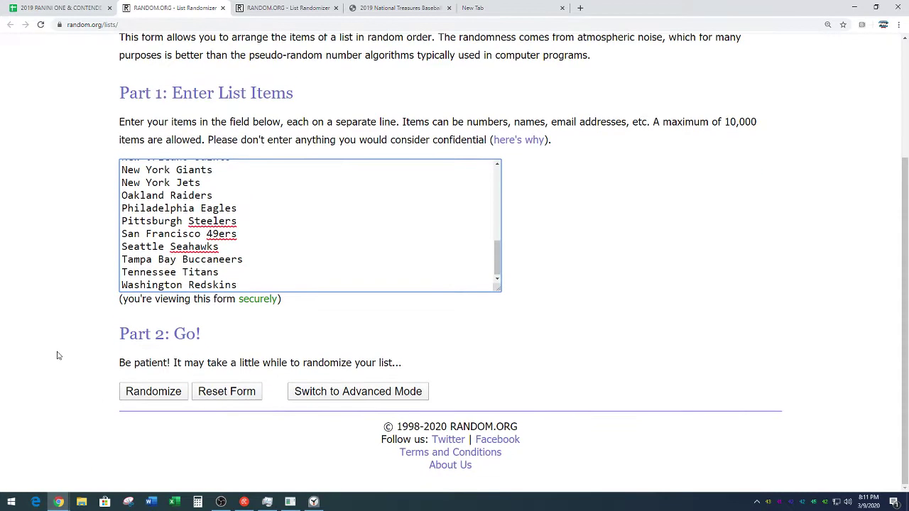
pyautogui.click(140, 395)
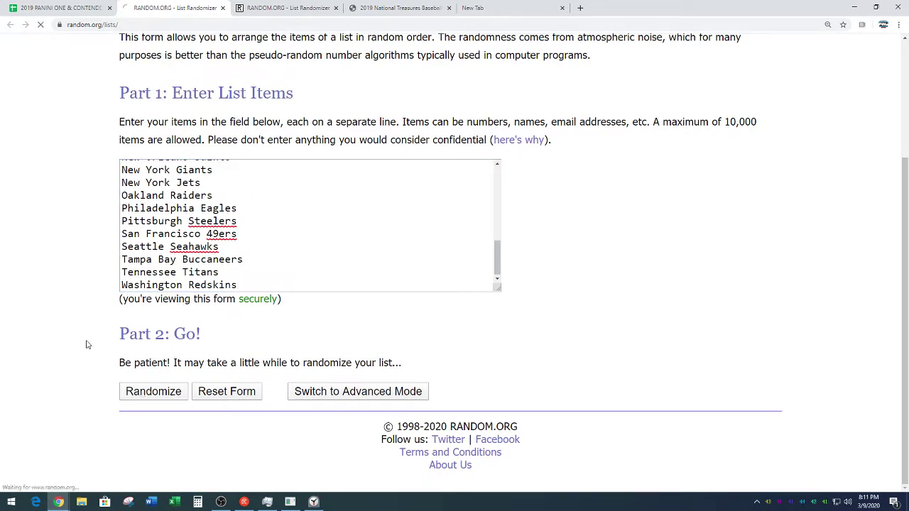
pyautogui.scroll(-5, 86, 345)
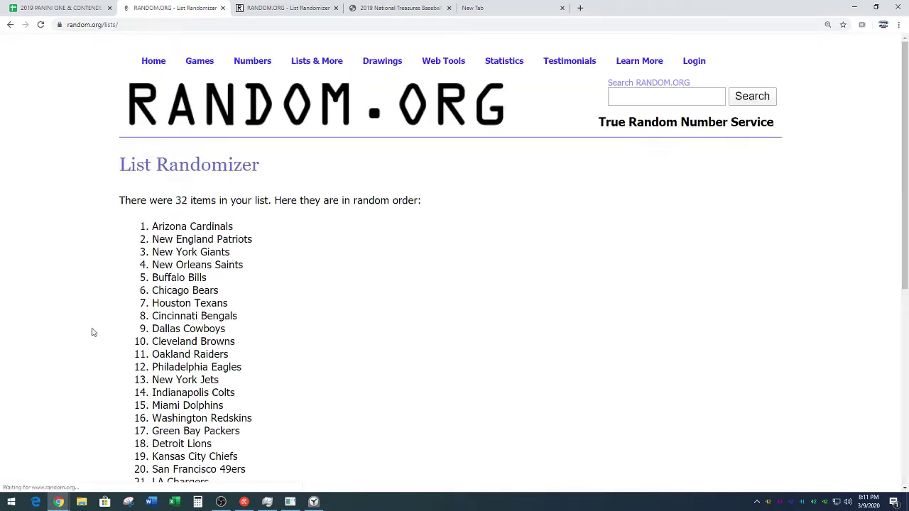
pyautogui.click(124, 394)
pyautogui.scroll(-5, 95, 314)
pyautogui.click(135, 391)
pyautogui.scroll(-5, 91, 329)
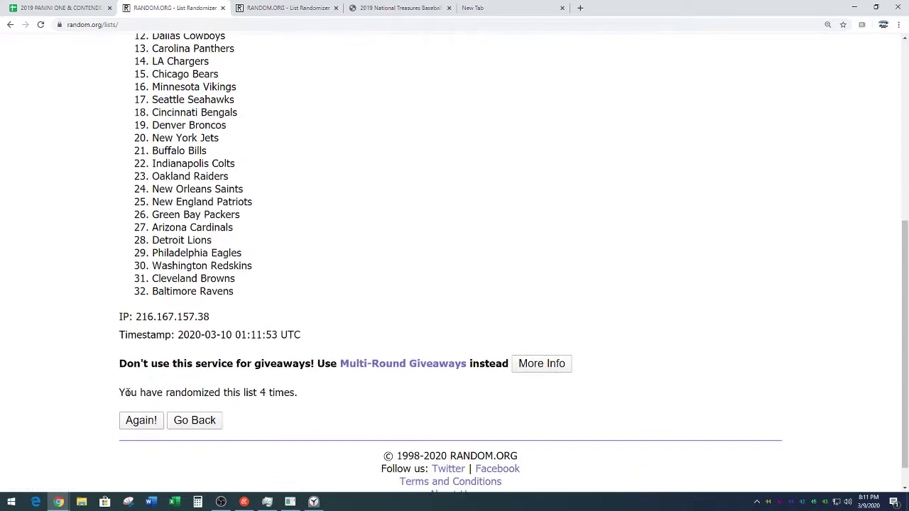
pyautogui.click(139, 414)
pyautogui.scroll(-5, 107, 355)
pyautogui.click(122, 394)
pyautogui.click(124, 392)
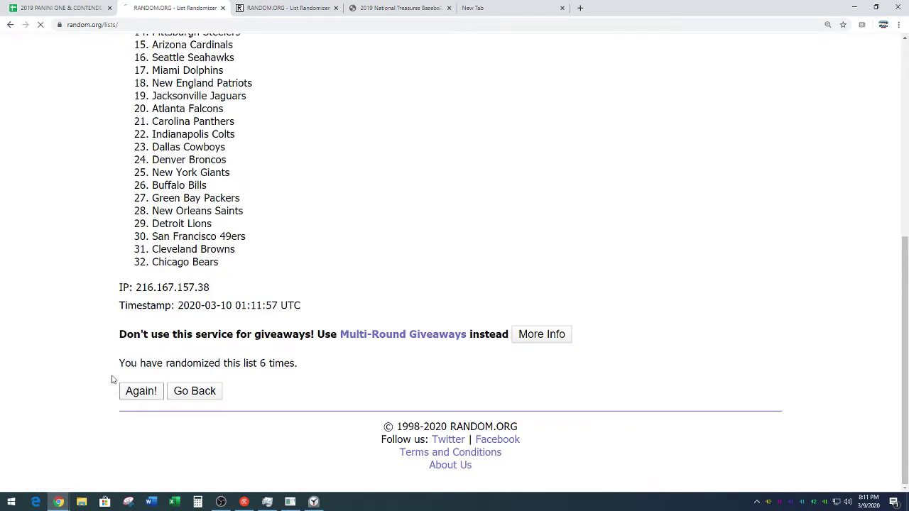
pyautogui.click(138, 396)
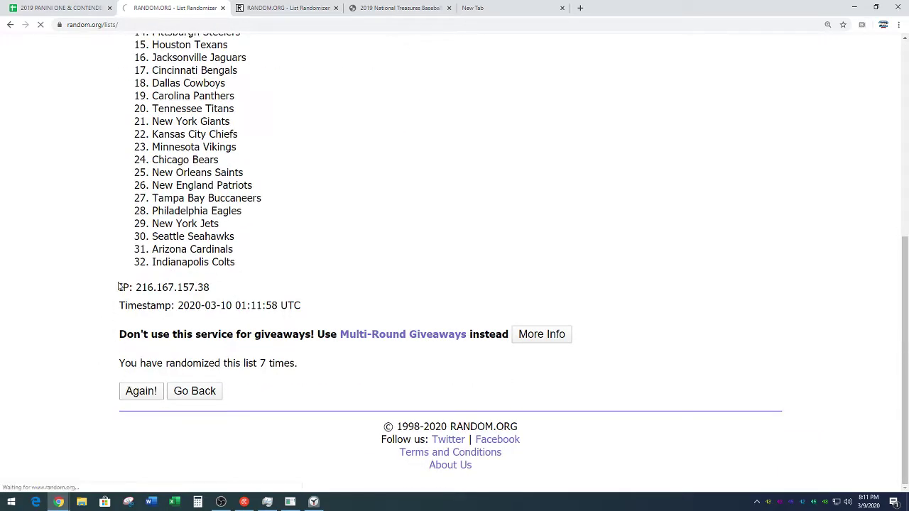
pyautogui.scroll(-5, 114, 355)
pyautogui.click(138, 391)
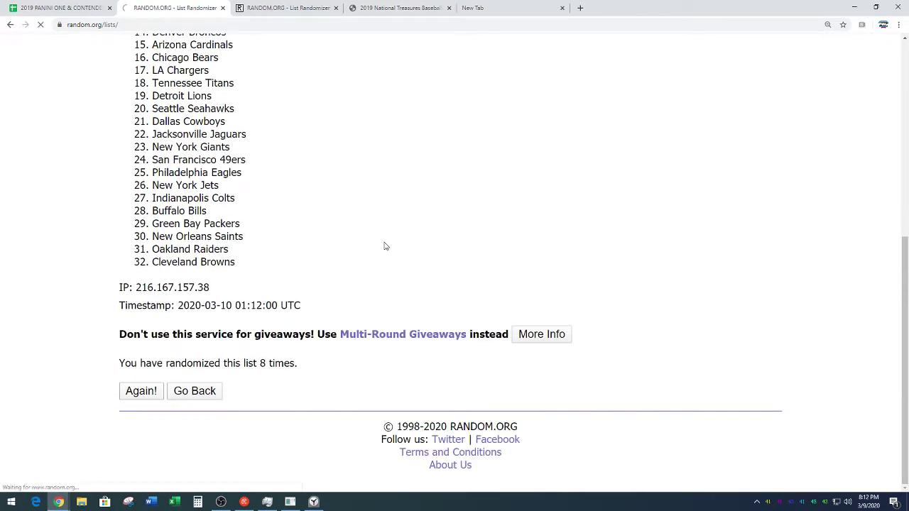
# Copy the full randomized list of teams, from Dallas Cowboys through Seattle Seahawks
pyautogui.scroll(-2, 387, 231)
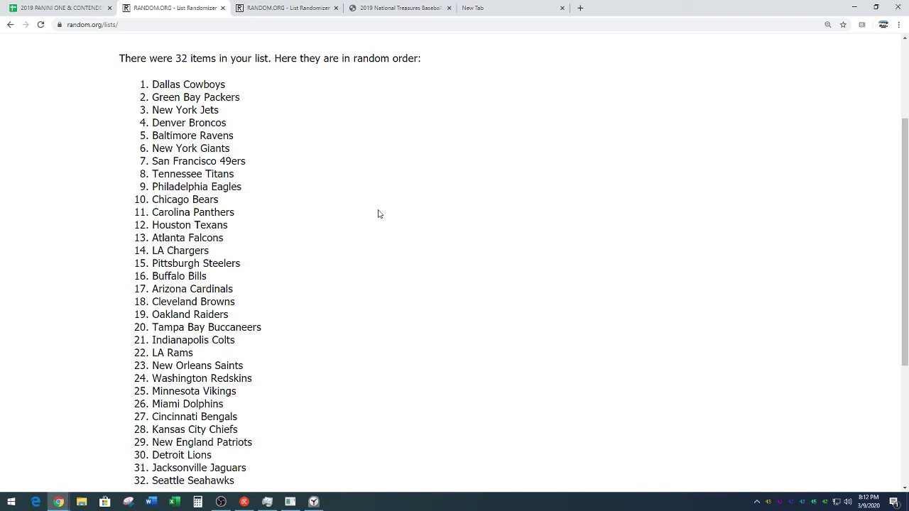
pyautogui.scroll(-1, 905, 192)
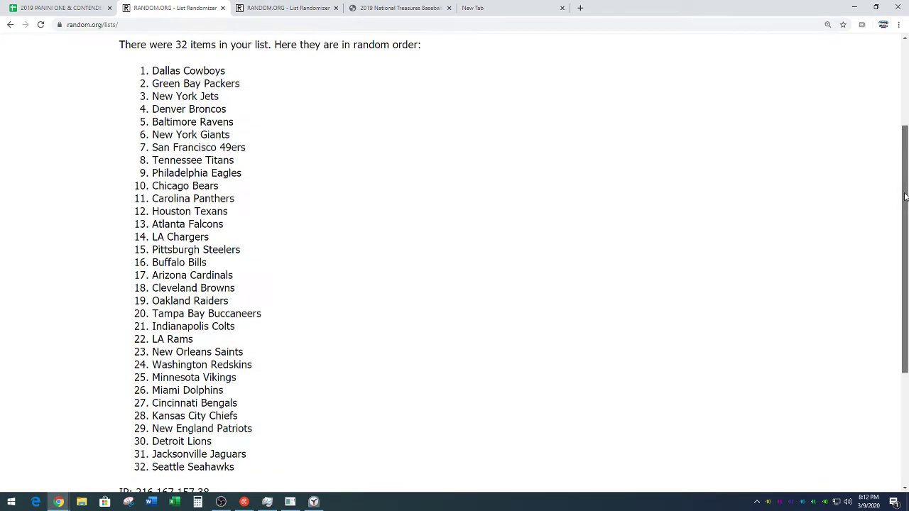
pyautogui.moveTo(154, 61); pyautogui.dragTo(255, 457)
pyautogui.rightClick(195, 205)
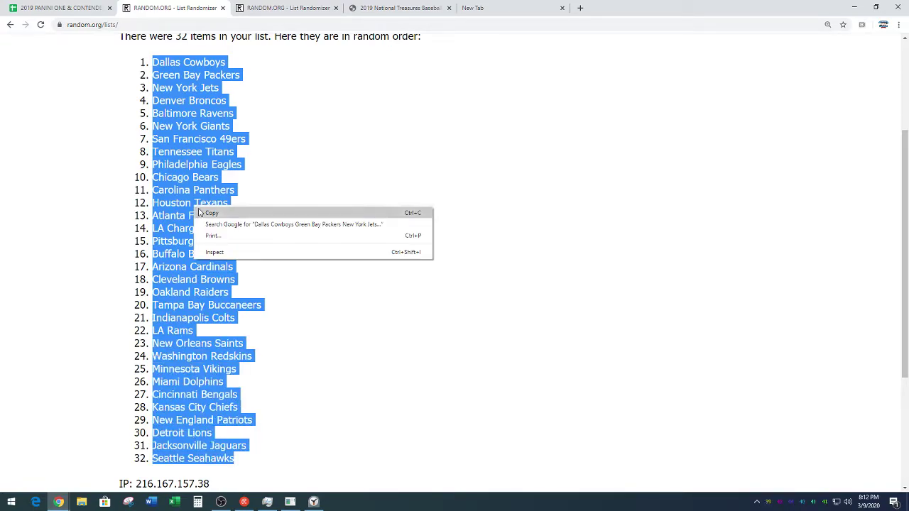
pyautogui.click(202, 213)
pyautogui.click(257, 220)
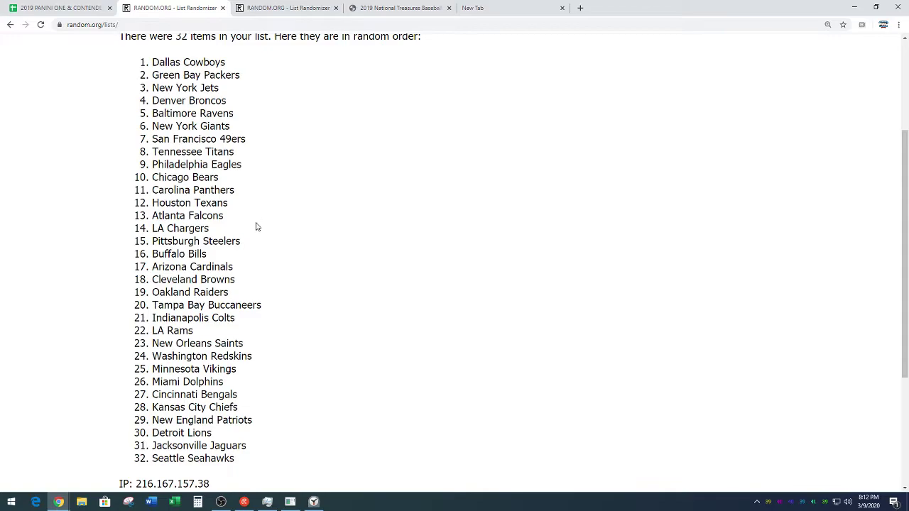
# Check how many times the team list has been randomized and look over its final order
pyautogui.scroll(-3, 270, 239)
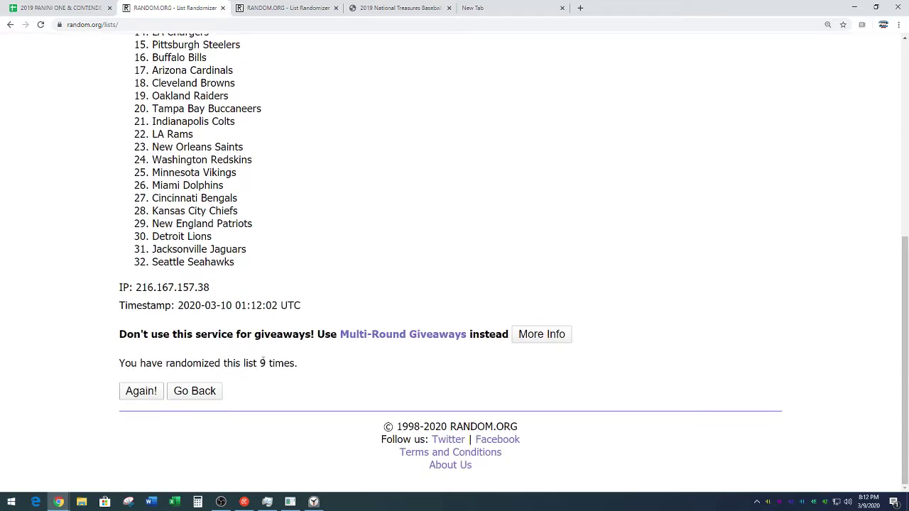
pyautogui.moveTo(260, 363); pyautogui.dragTo(306, 365)
pyautogui.click(329, 256)
pyautogui.scroll(2, 330, 252)
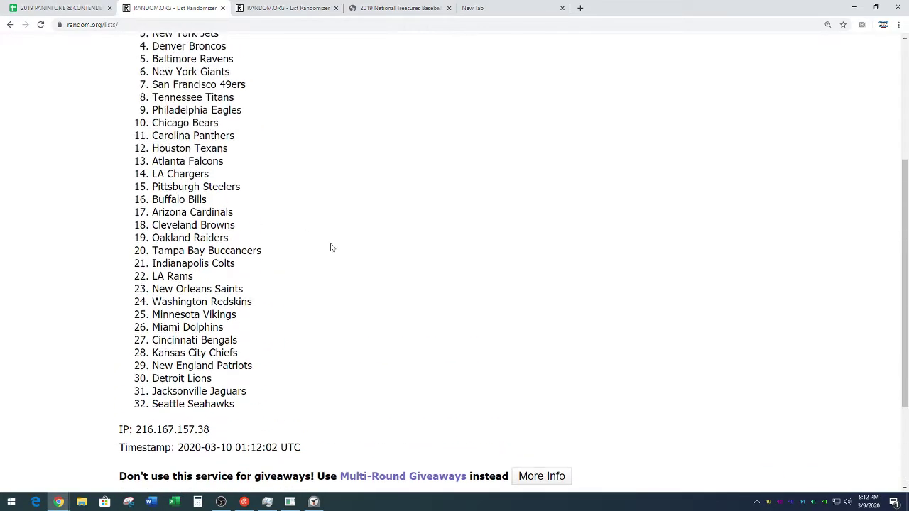
pyautogui.scroll(2, 331, 247)
pyautogui.scroll(-1, 331, 246)
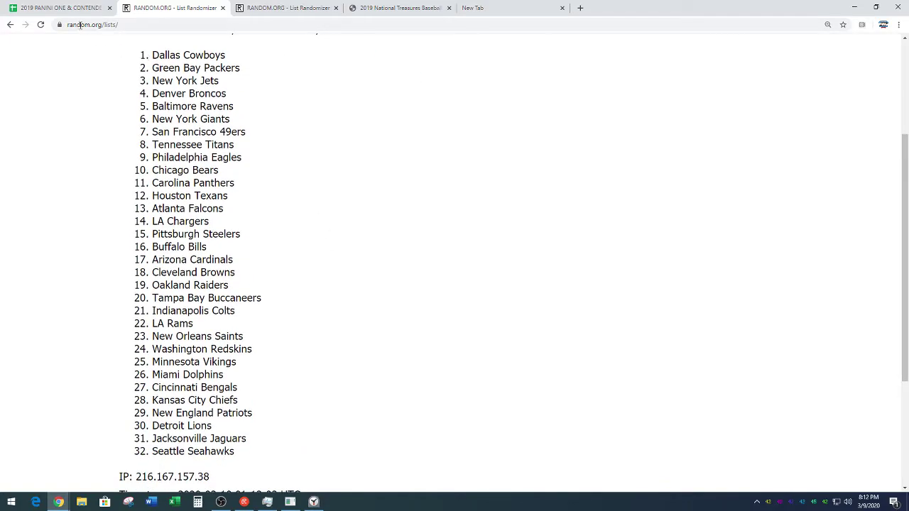
# Paste the copied teams under the No Show List heading in the draft spreadsheet, starting at cell H51
pyautogui.click(69, 8)
pyautogui.scroll(-15, 490, 282)
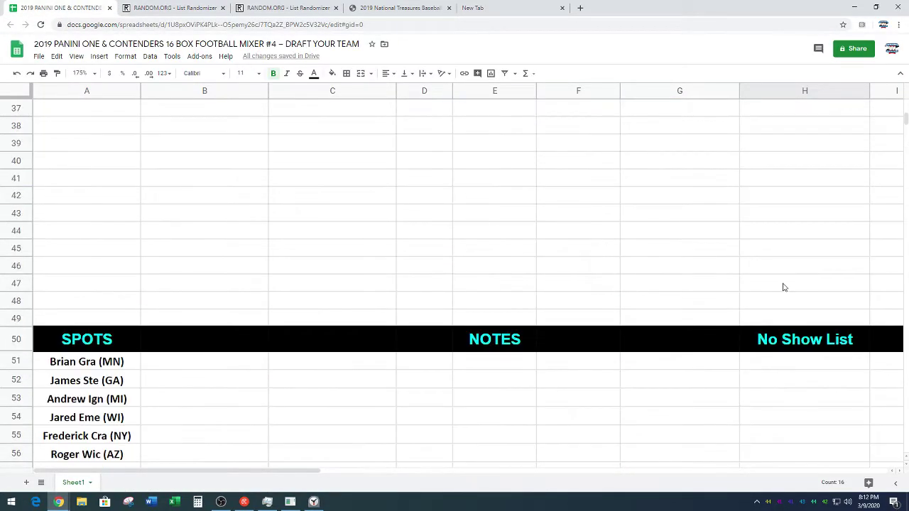
pyautogui.click(790, 156)
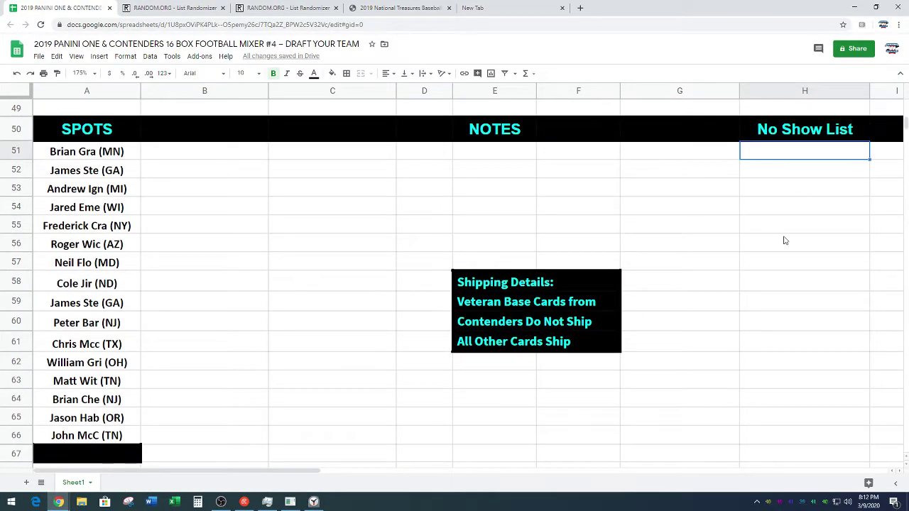
pyautogui.hotkey('ctrl', 'v')
pyautogui.click(693, 251)
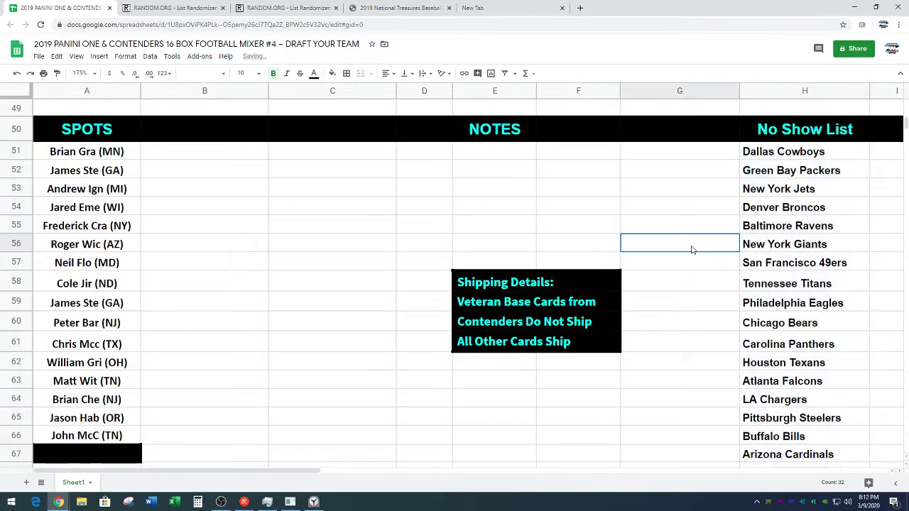
# Look over the pasted No Show List and the highlighted teams in the team table starting at row 1
pyautogui.scroll(-6, 693, 251)
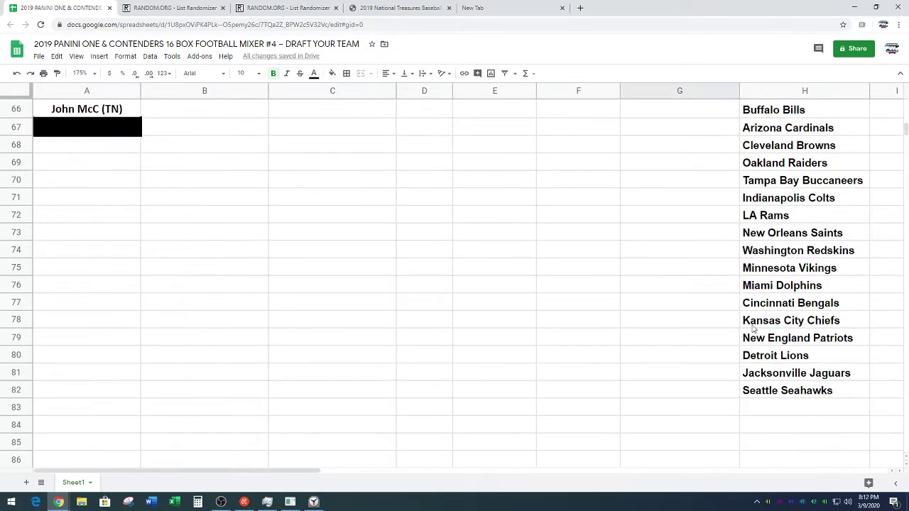
pyautogui.scroll(2, 724, 323)
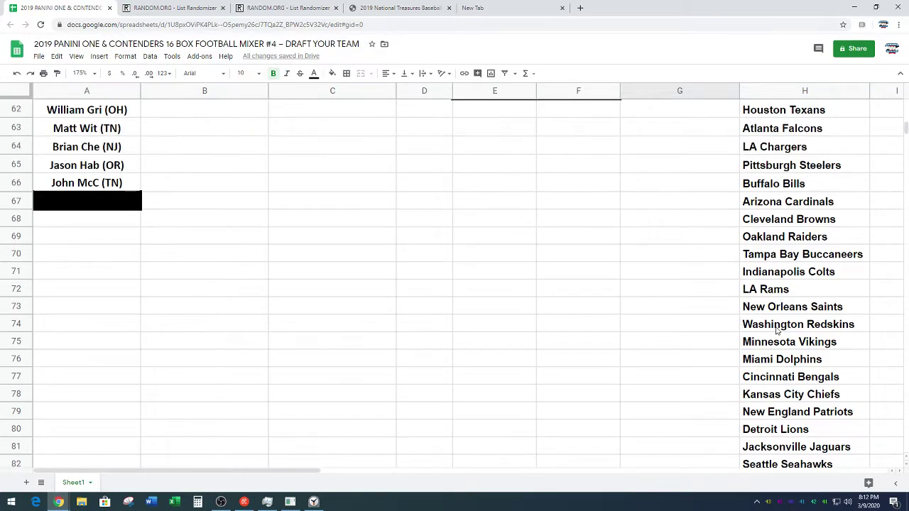
pyautogui.scroll(20, 698, 359)
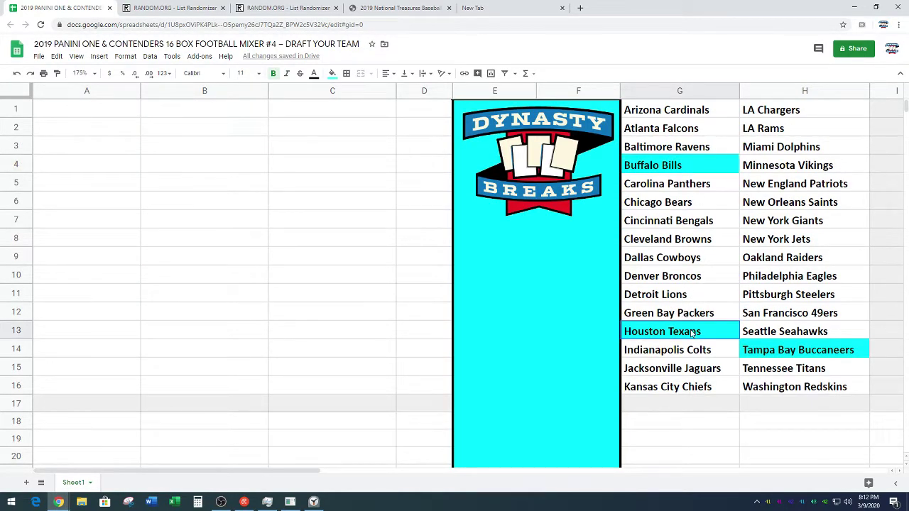
pyautogui.click(754, 352)
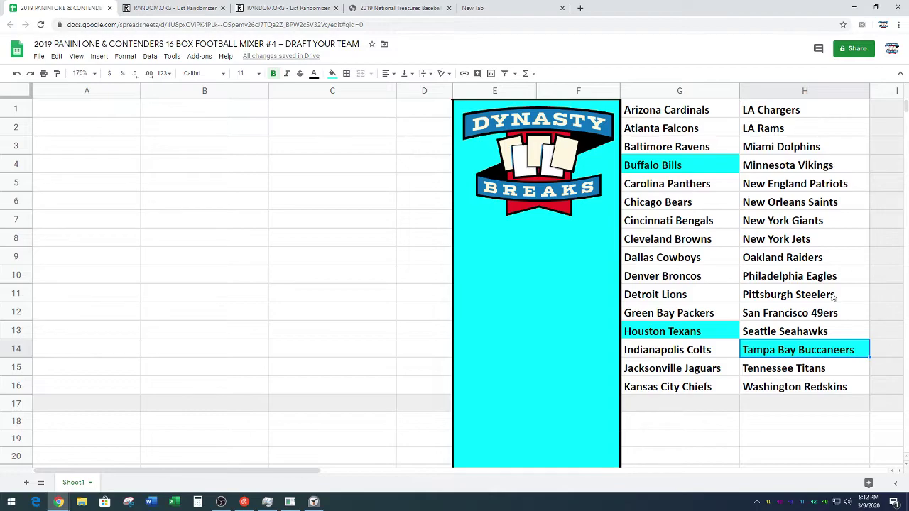
# Fill the Buffalo Bills cell in the No Show List with cyan
pyautogui.scroll(-7, 777, 274)
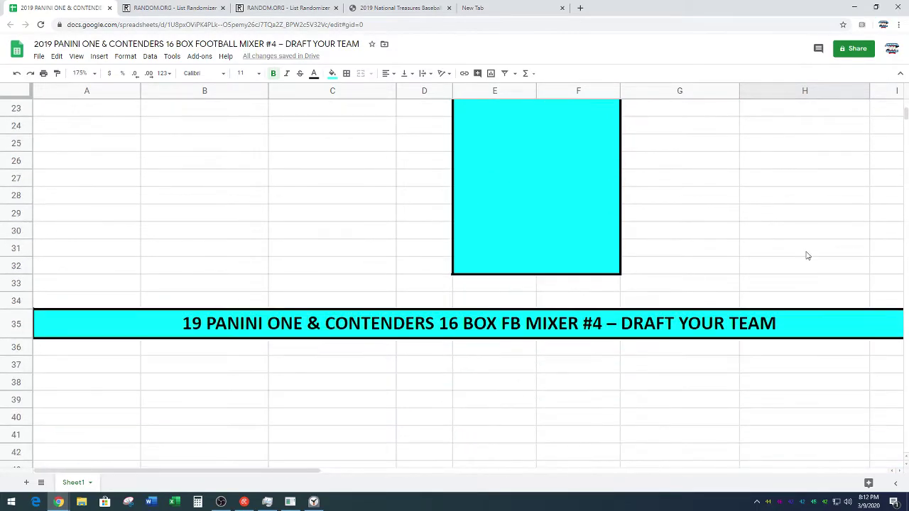
pyautogui.scroll(-8, 807, 255)
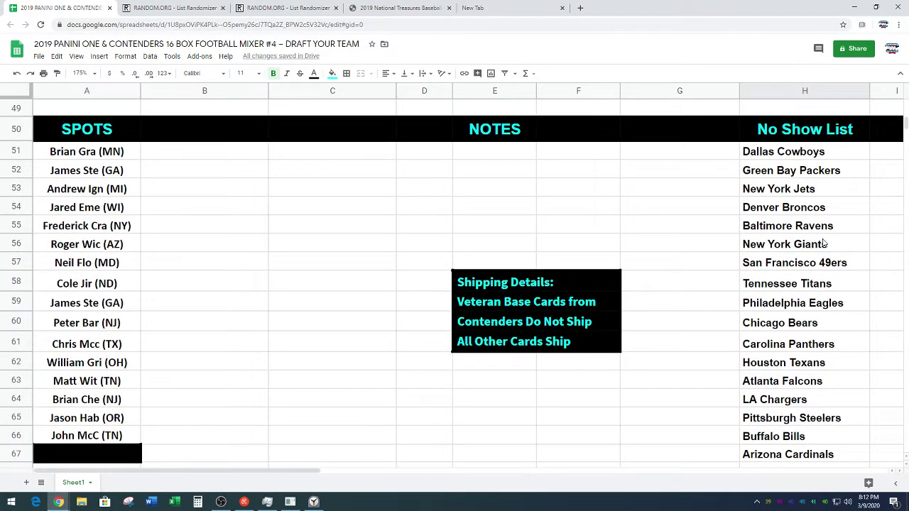
pyautogui.scroll(-3, 824, 244)
pyautogui.click(821, 281)
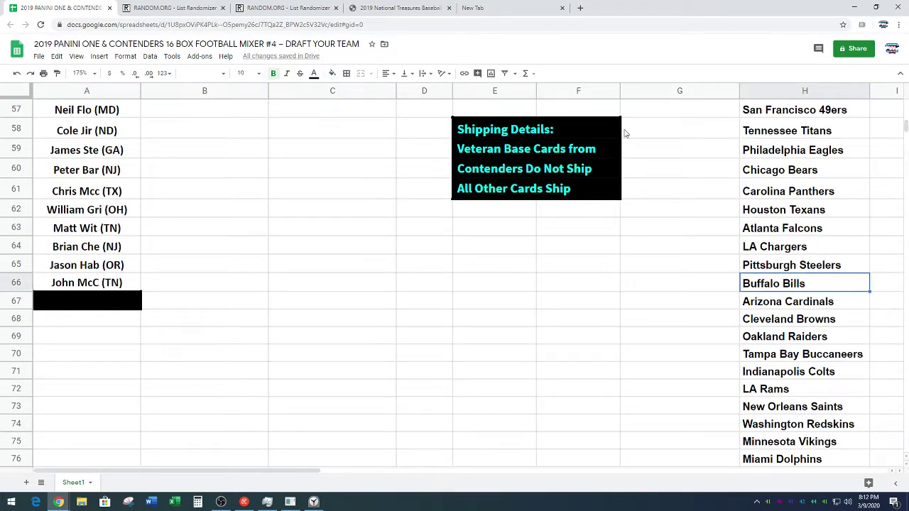
pyautogui.click(331, 73)
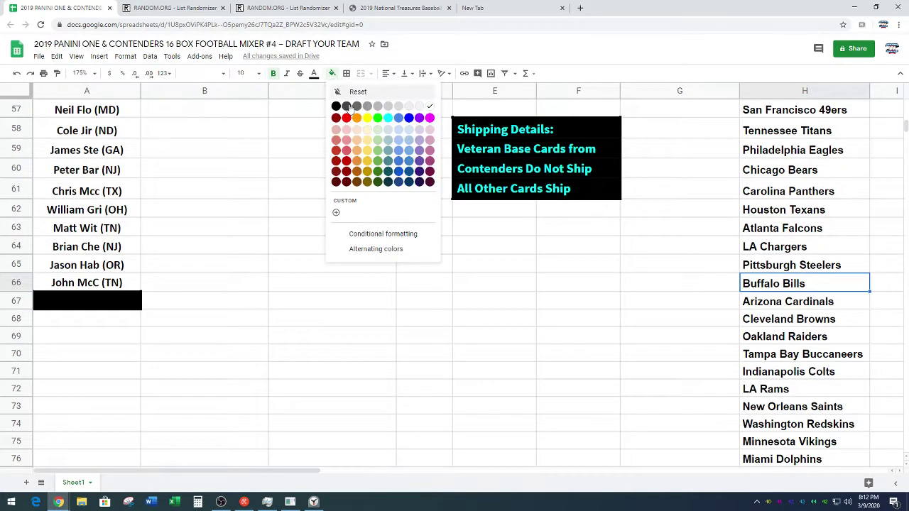
pyautogui.click(388, 121)
# Fill the Tampa Bay Buccaneers and Houston Texans cells in the No Show List with cyan
pyautogui.click(791, 355)
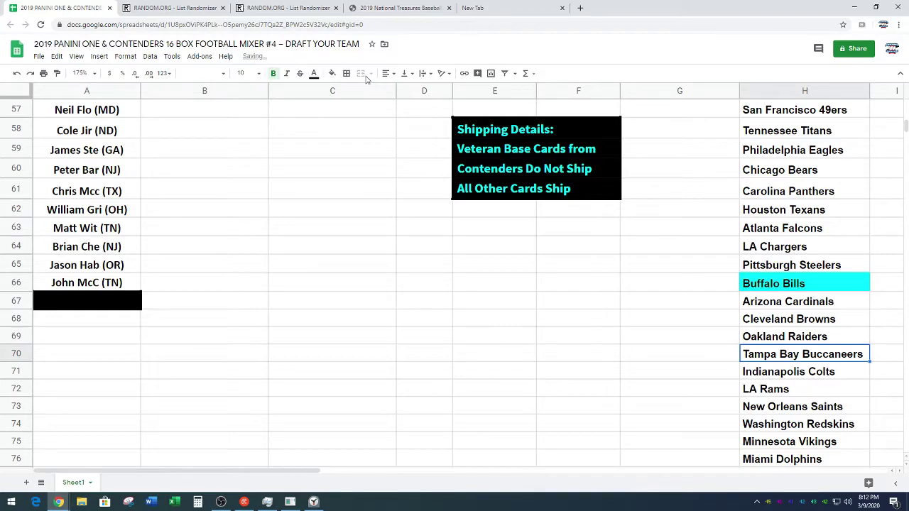
pyautogui.click(331, 73)
pyautogui.click(388, 121)
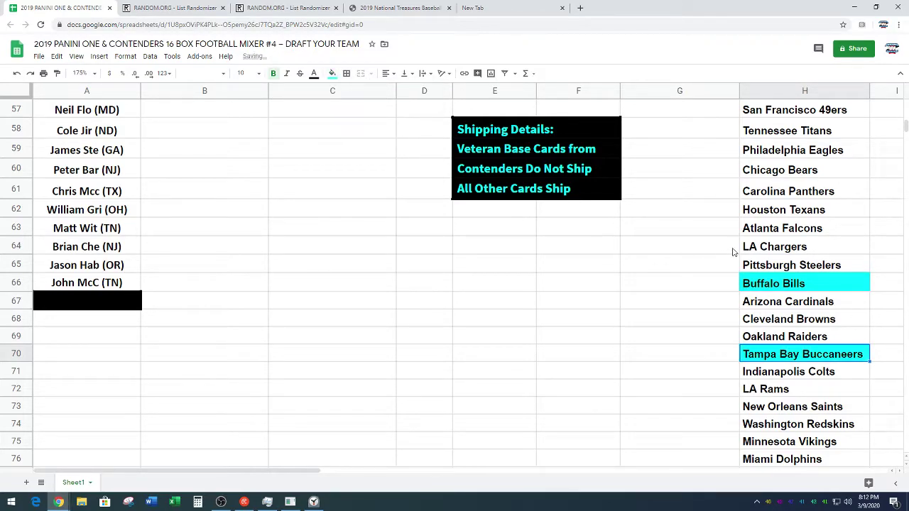
pyautogui.click(781, 213)
pyautogui.click(332, 73)
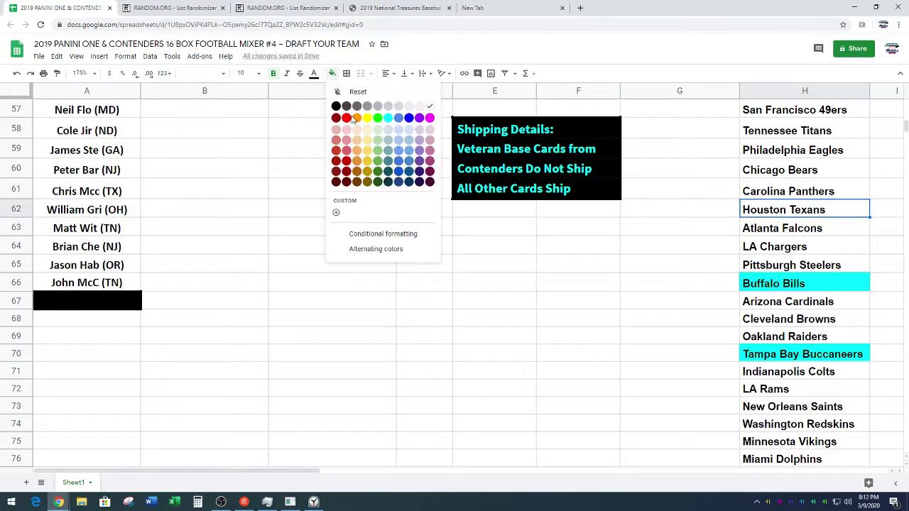
pyautogui.click(388, 118)
pyautogui.click(543, 279)
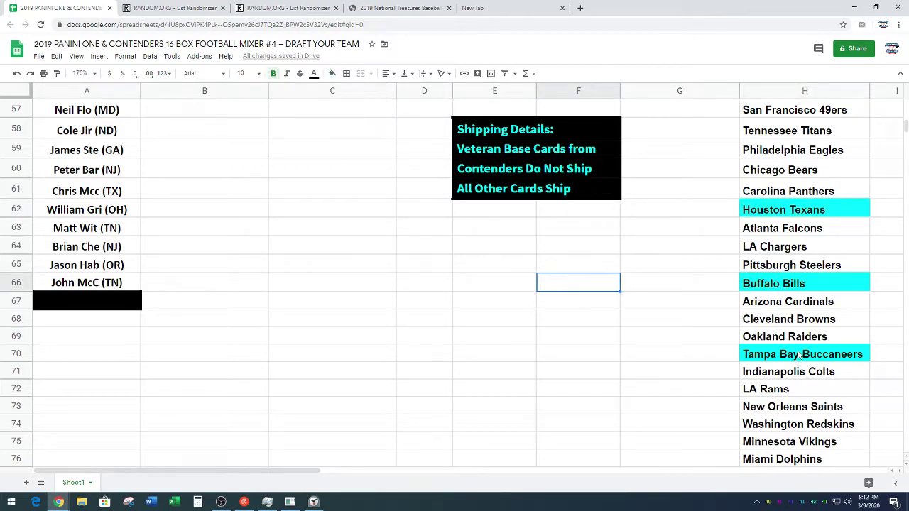
# Review the teams ranked above Houston Texans in the No Show List
pyautogui.scroll(-2, 617, 316)
pyautogui.scroll(5, 617, 312)
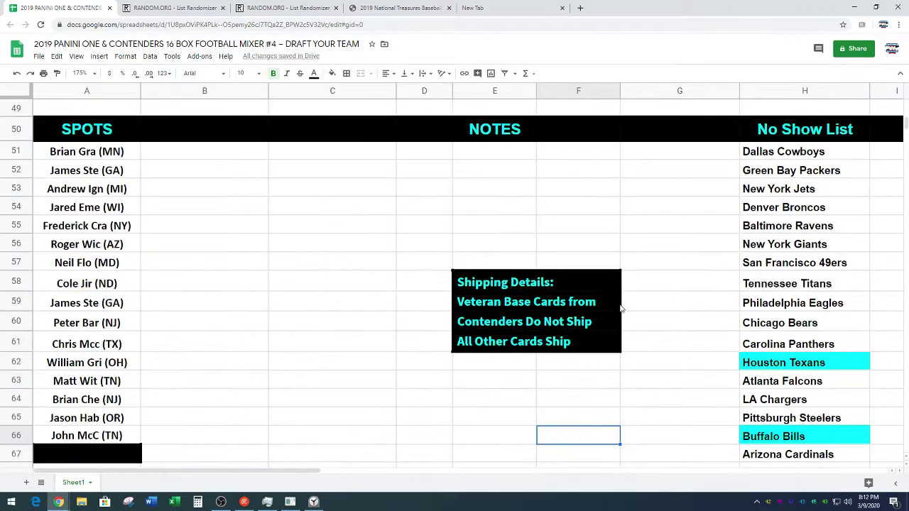
pyautogui.moveTo(803, 154); pyautogui.dragTo(788, 344)
pyautogui.click(704, 249)
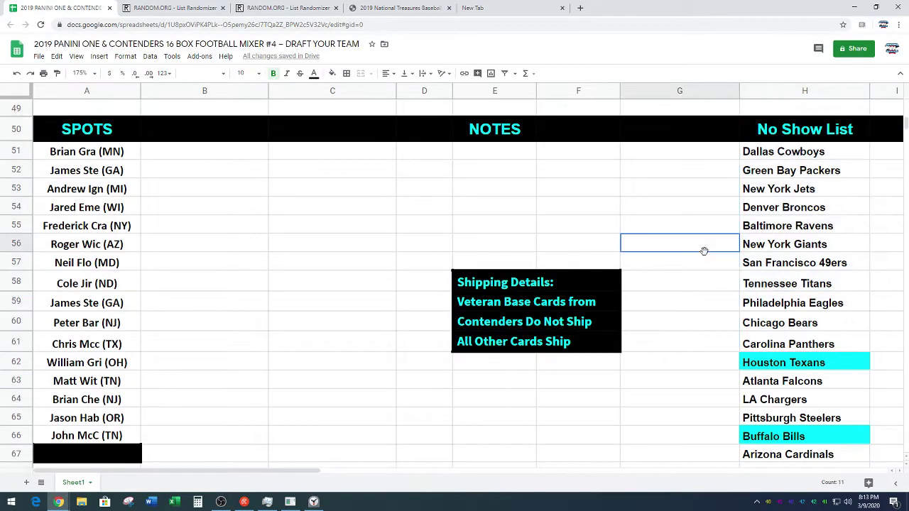
# Copy the participants in A51:A66 under SPOTS and paste them into the empty list field of the second List Randomizer
pyautogui.moveTo(117, 158); pyautogui.dragTo(102, 434)
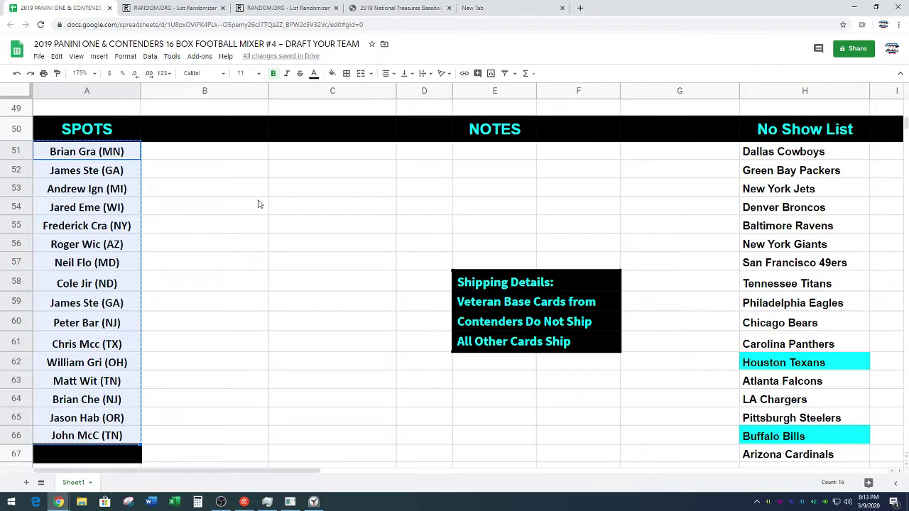
pyautogui.click(262, 7)
pyautogui.scroll(-3, 91, 218)
pyautogui.click(148, 189)
pyautogui.rightClick(148, 189)
pyautogui.click(170, 267)
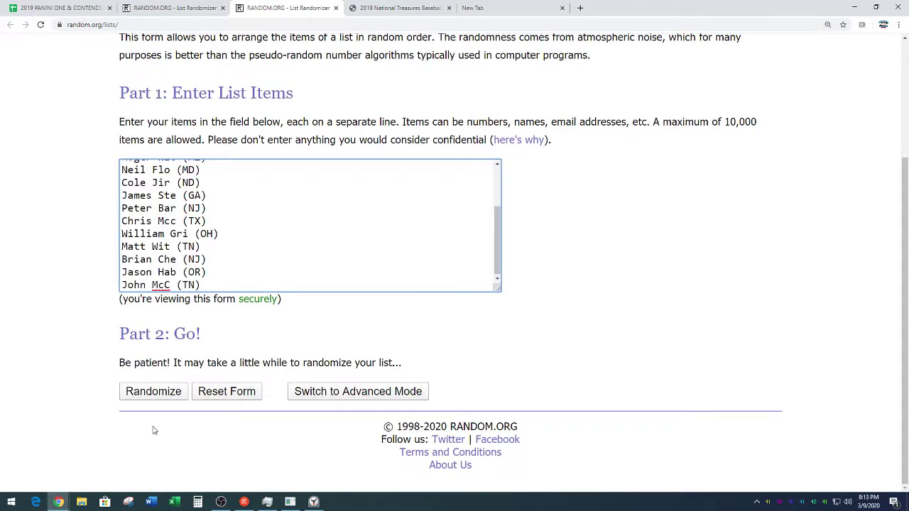
# Randomize the pasted participant list nine times in the List Randomizer
pyautogui.click(162, 395)
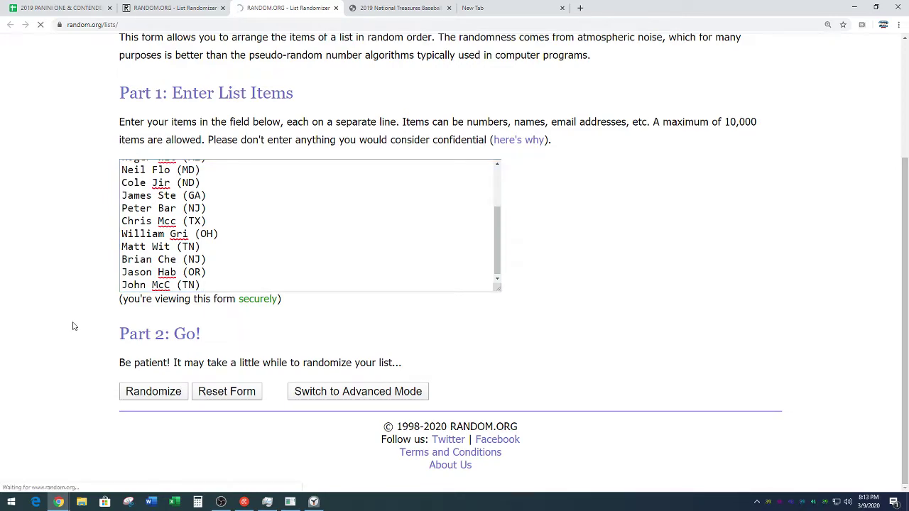
pyautogui.scroll(-3, 106, 362)
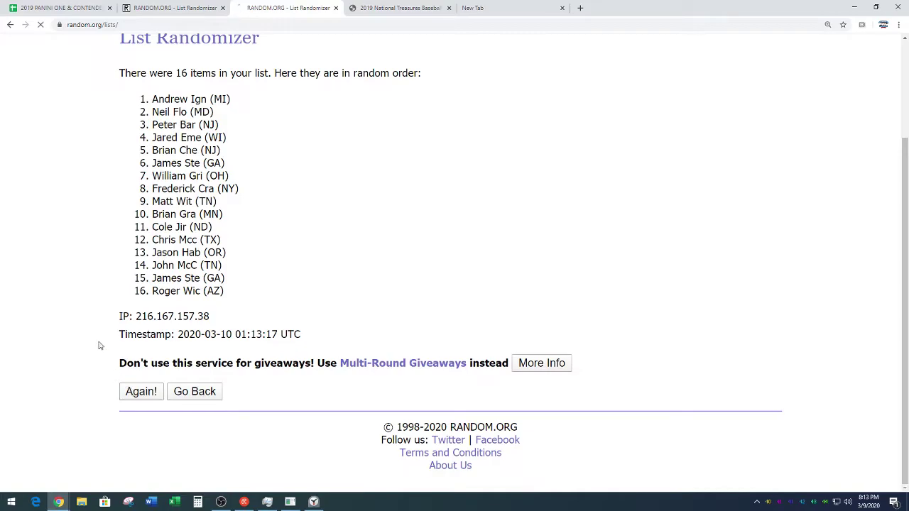
pyautogui.click(142, 391)
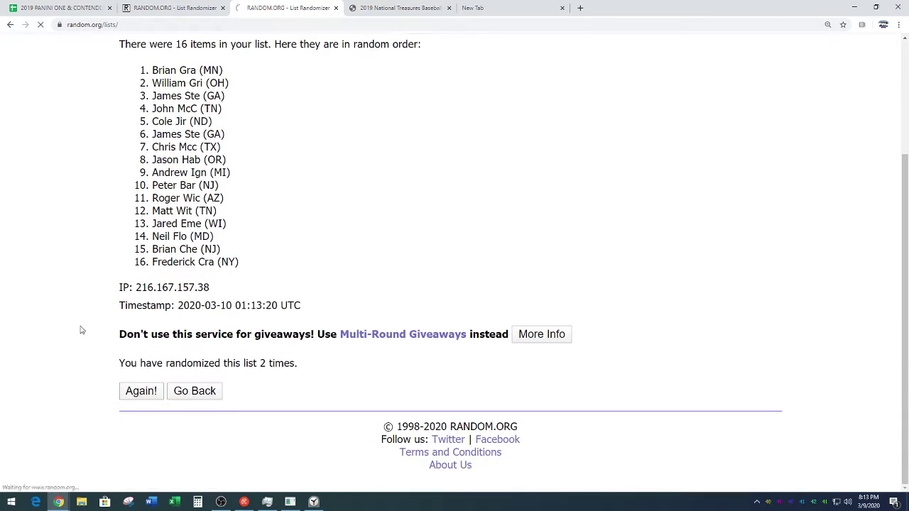
pyautogui.click(141, 392)
pyautogui.scroll(-3, 77, 355)
pyautogui.click(145, 392)
pyautogui.scroll(-3, 81, 353)
pyautogui.click(134, 393)
pyautogui.scroll(-3, 83, 338)
pyautogui.press('Return')
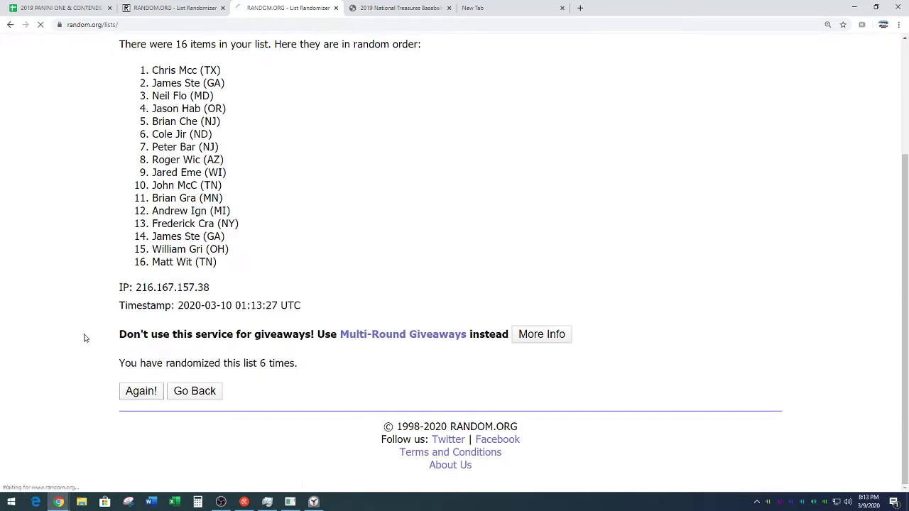
pyautogui.scroll(-3, 85, 337)
pyautogui.click(132, 391)
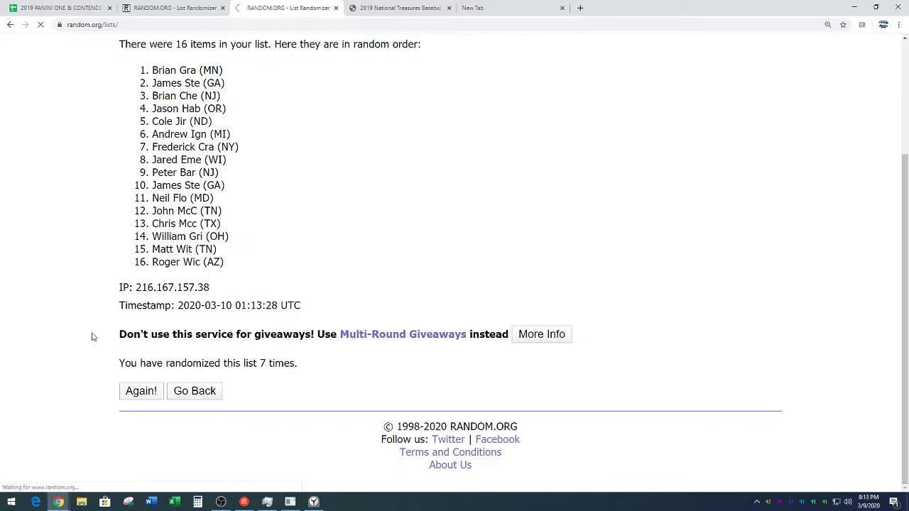
pyautogui.scroll(-3, 81, 335)
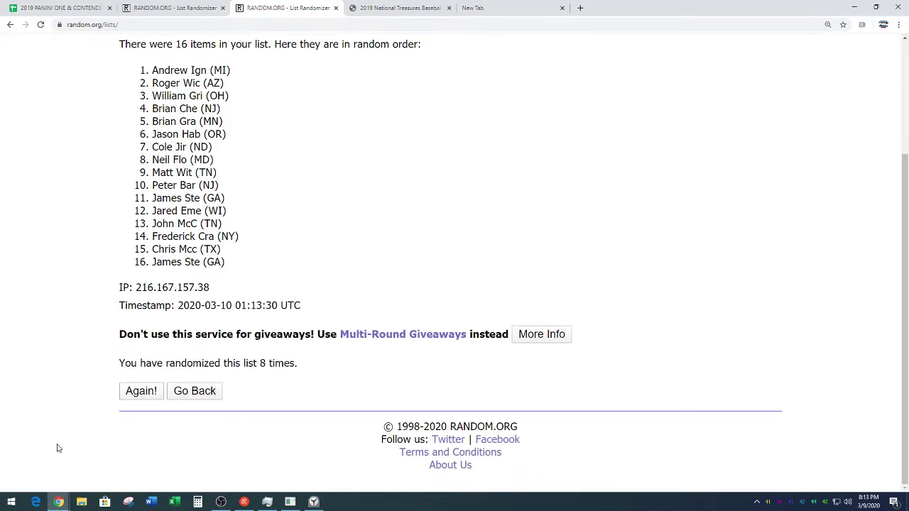
pyautogui.click(140, 393)
pyautogui.scroll(-2, 487, 256)
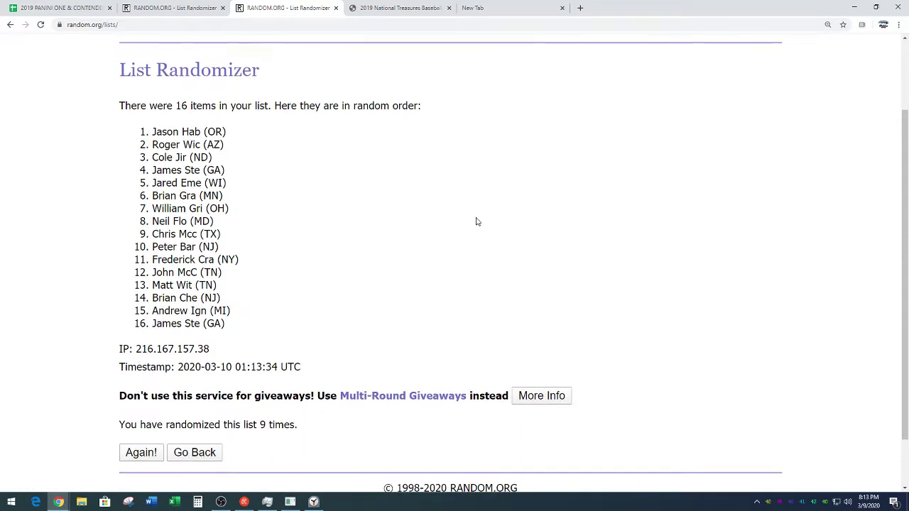
# Copy all 16 participants in their final randomized order from the List Randomizer results
pyautogui.scroll(-1, 476, 223)
pyautogui.moveTo(159, 90); pyautogui.dragTo(242, 276)
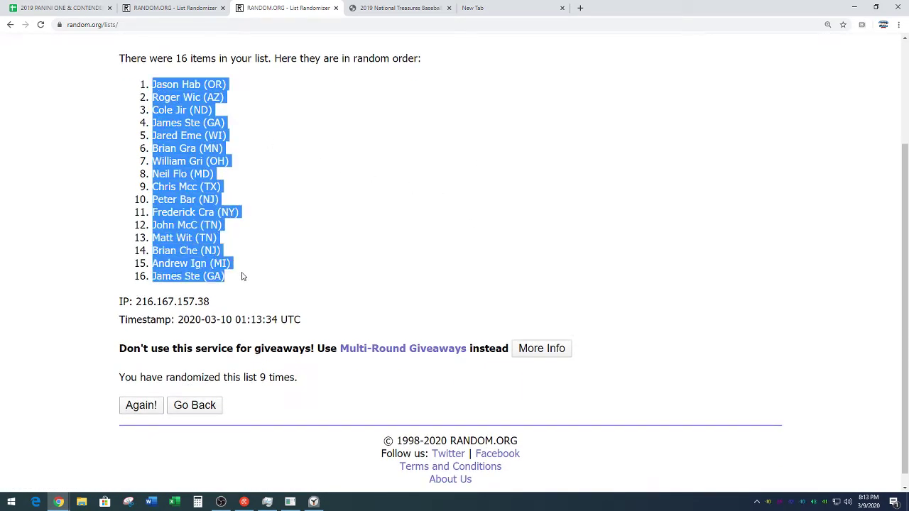
pyautogui.rightClick(198, 231)
pyautogui.click(208, 238)
pyautogui.moveTo(261, 381); pyautogui.dragTo(312, 378)
pyautogui.click(326, 298)
pyautogui.moveTo(153, 85); pyautogui.dragTo(233, 278)
pyautogui.rightClick(197, 231)
pyautogui.click(206, 239)
pyautogui.click(250, 229)
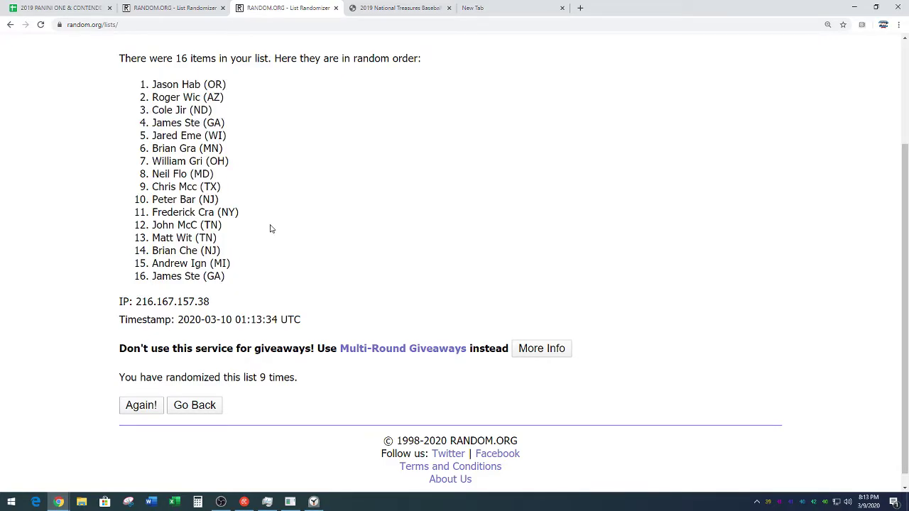
# Paste the randomized participants into A1:A16 of the mixer spreadsheet and make them bold and centered
pyautogui.click(64, 8)
pyautogui.scroll(10, 206, 355)
pyautogui.scroll(7, 213, 339)
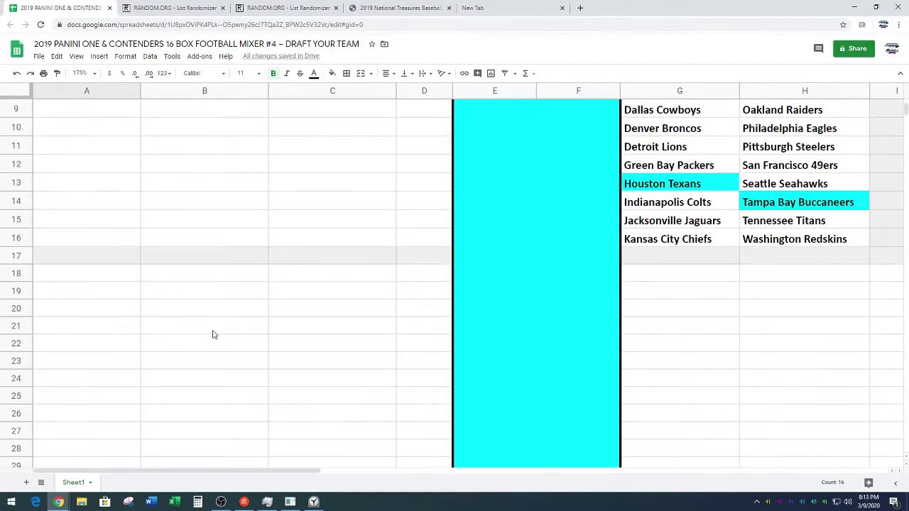
pyautogui.click(133, 112)
pyautogui.hotkey('ctrl', 'v')
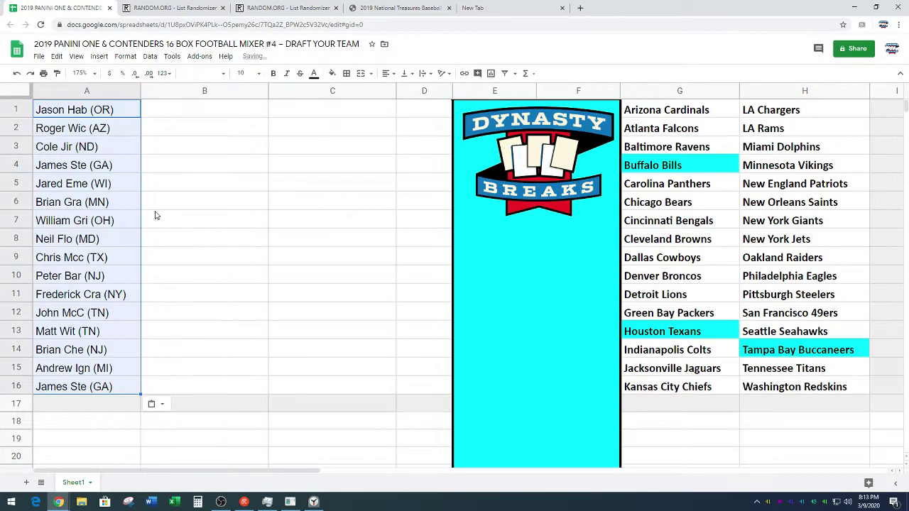
pyautogui.click(387, 73)
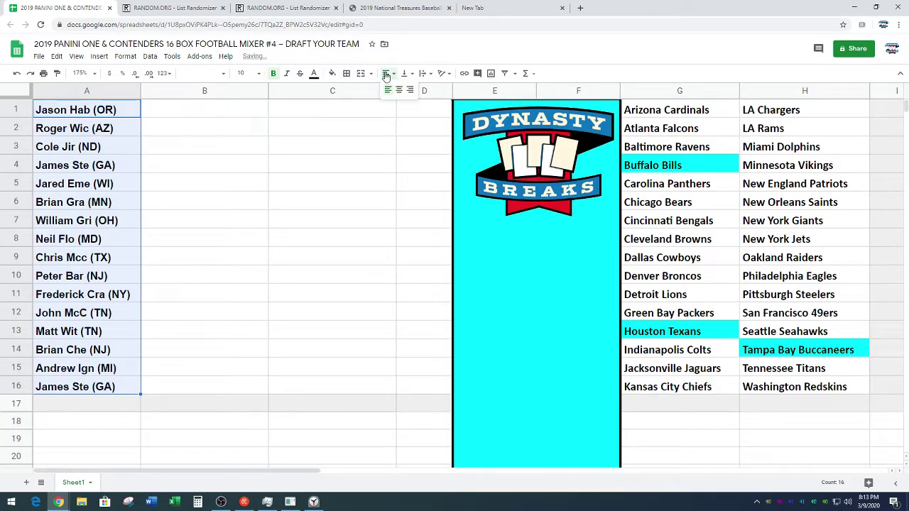
pyautogui.click(398, 91)
pyautogui.click(260, 256)
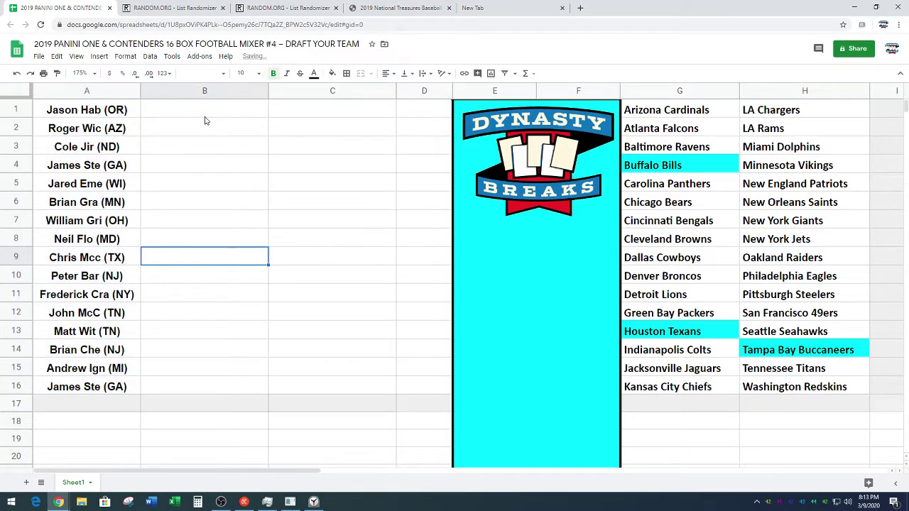
# Examine the empty pick ranges B1:B16 and C1:C16 and the cyan Houston Texans, Buffalo Bills and Tampa Bay Buccaneers cells
pyautogui.moveTo(219, 113); pyautogui.dragTo(198, 394)
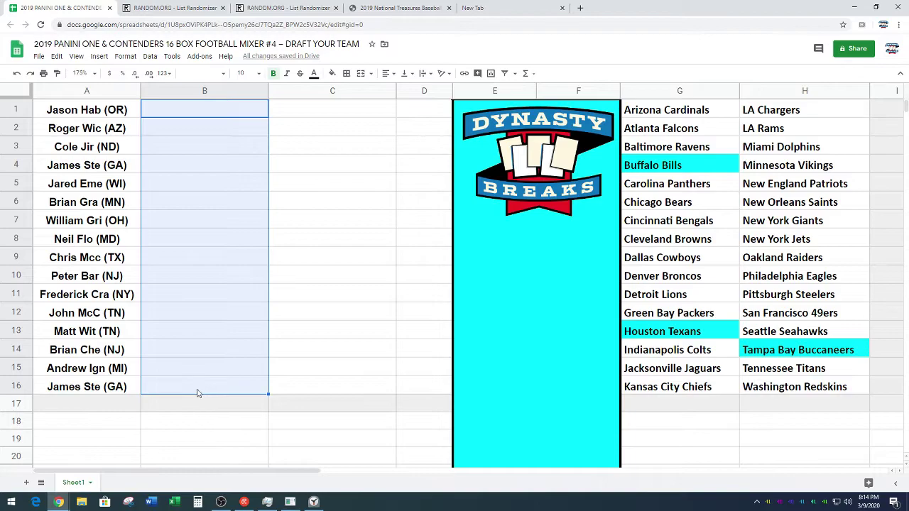
pyautogui.click(312, 389)
pyautogui.moveTo(320, 374); pyautogui.dragTo(337, 115)
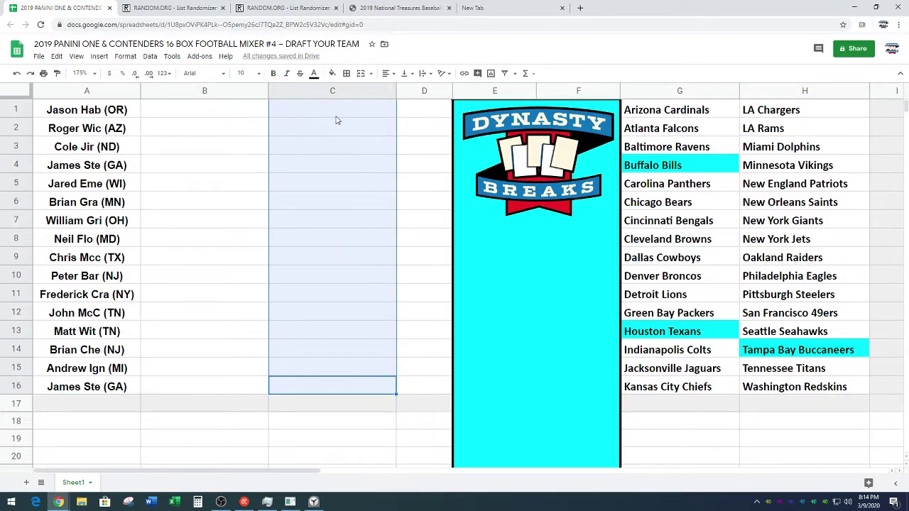
pyautogui.click(336, 186)
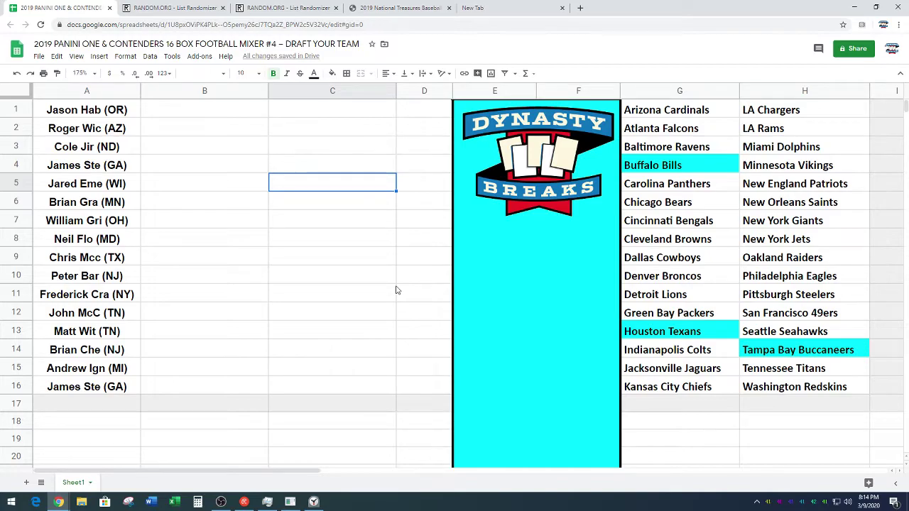
pyautogui.click(712, 331)
pyautogui.click(700, 168)
pyautogui.click(776, 353)
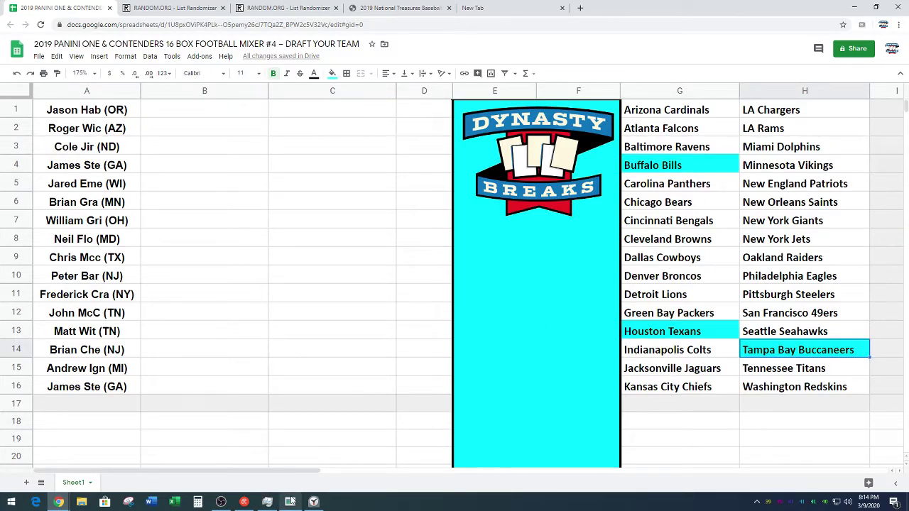
# Bring up the Alarms & Clock stopwatch over the spreadsheet, review the No Show List and time a two-minute pick window
pyautogui.click(313, 502)
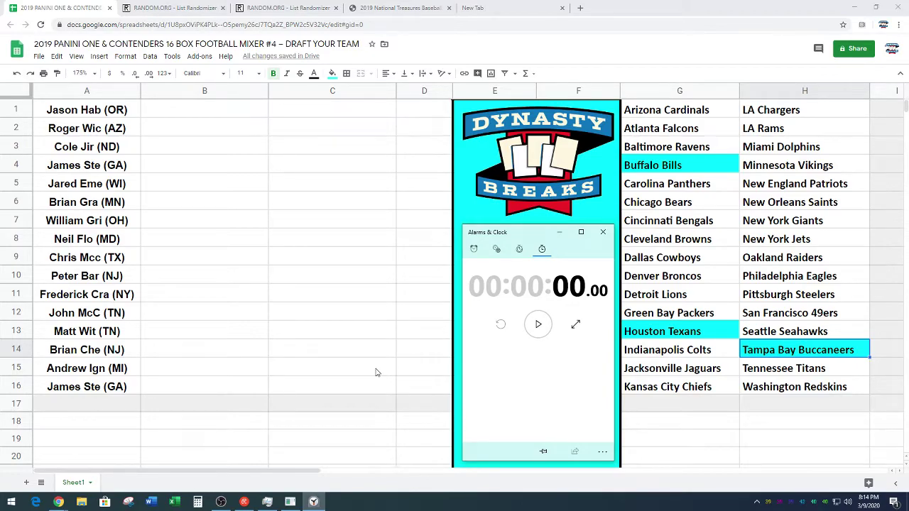
pyautogui.scroll(-13, 357, 367)
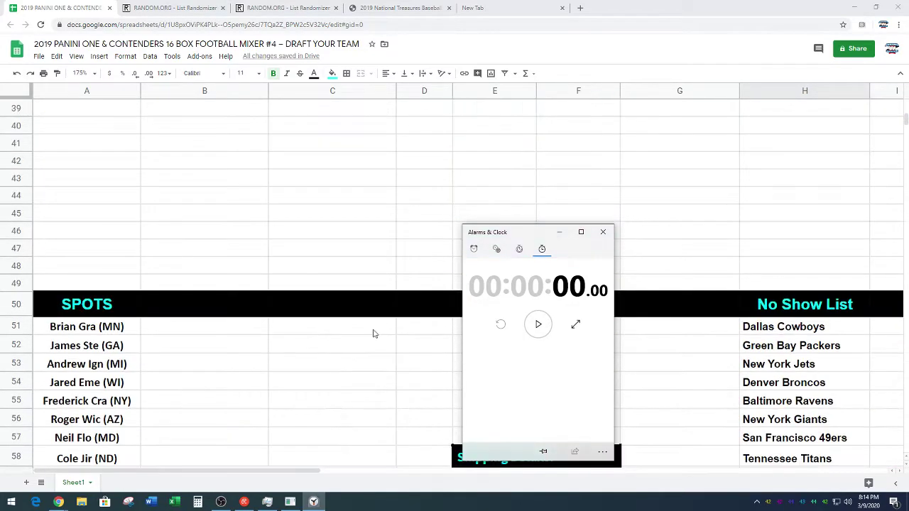
pyautogui.scroll(2, 705, 296)
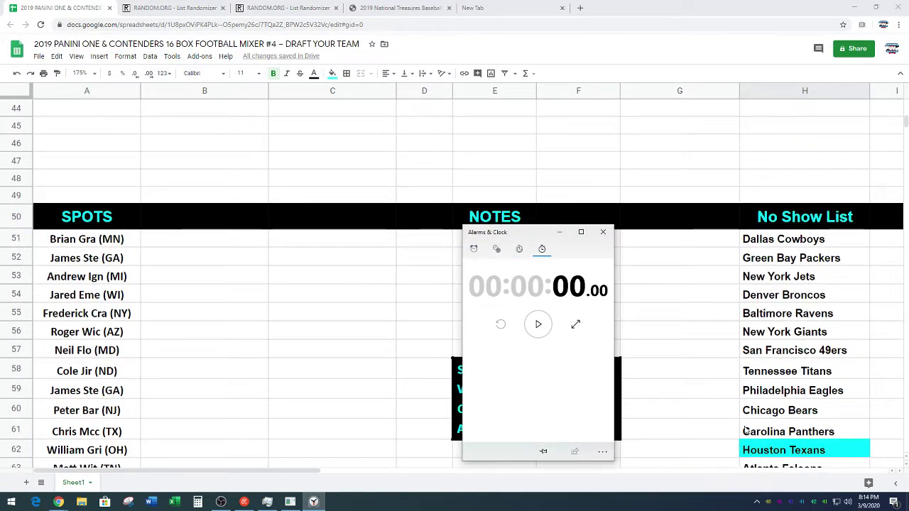
pyautogui.scroll(11, 348, 391)
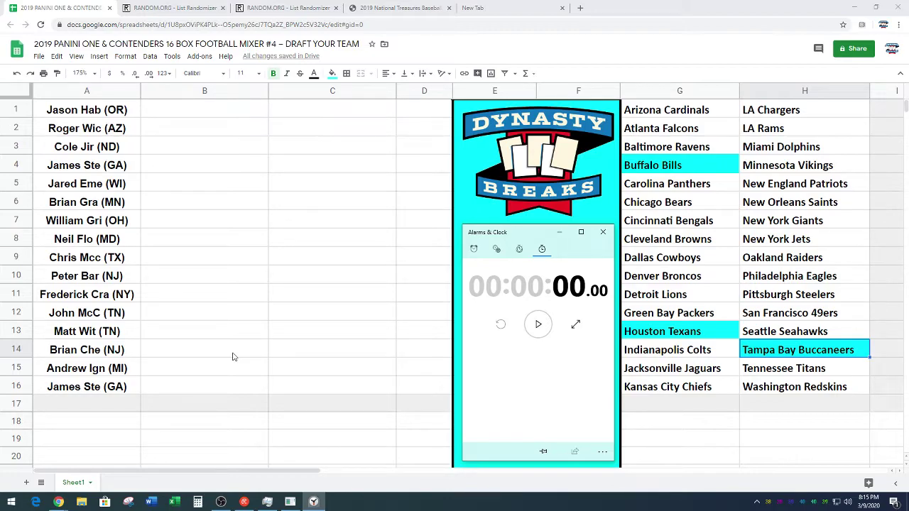
pyautogui.click(538, 324)
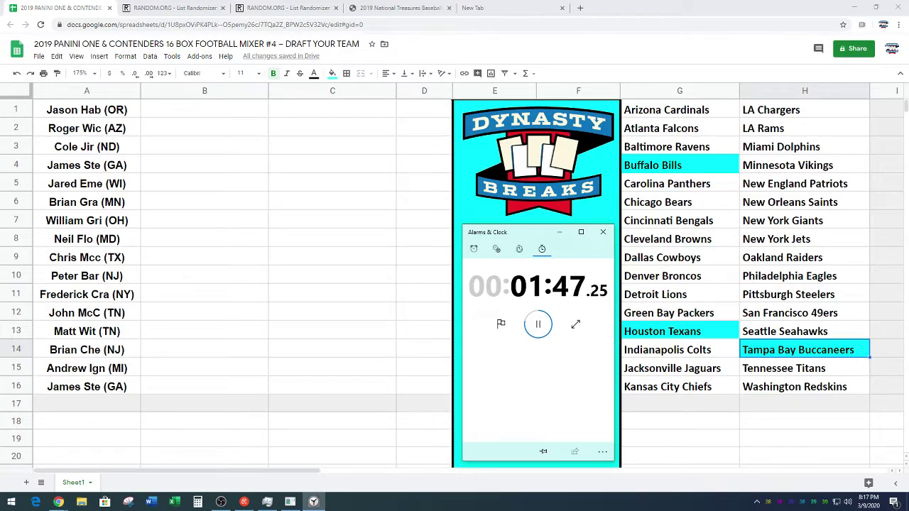
pyautogui.click(538, 325)
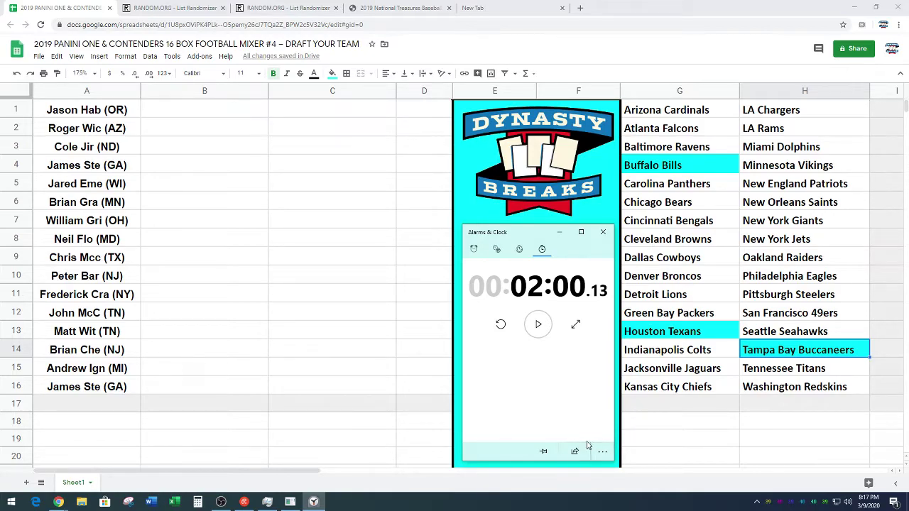
# Append an asterisk to the participant's name in A12 and move that entry to A18
pyautogui.doubleClick(137, 319)
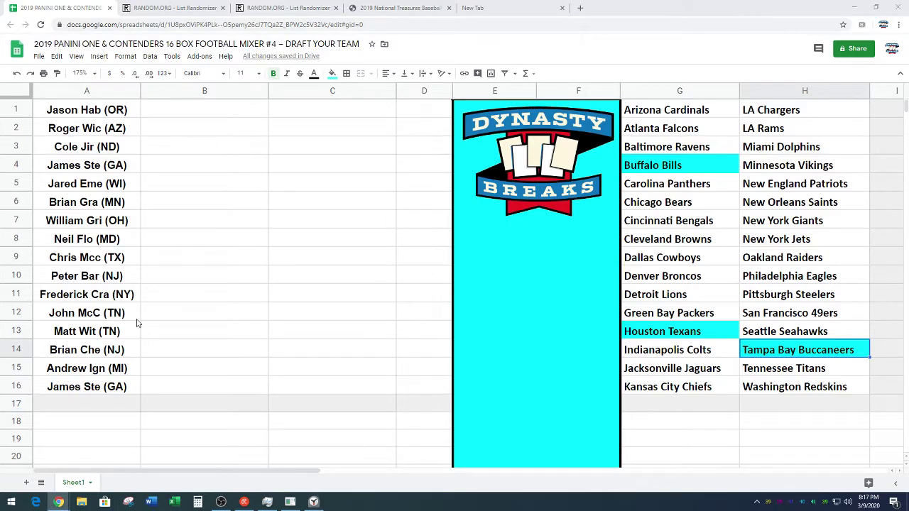
pyautogui.write('*')
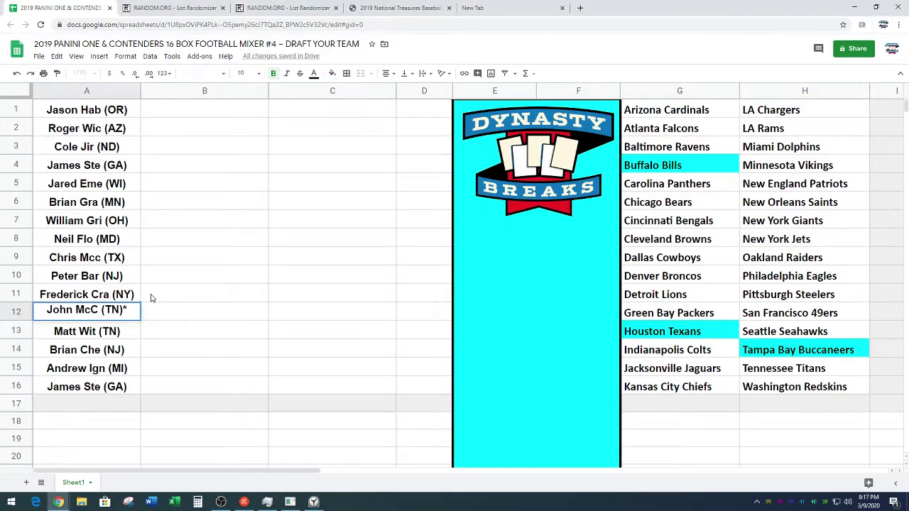
pyautogui.click(204, 299)
pyautogui.click(128, 319)
pyautogui.hotkey('ctrl', 'c')
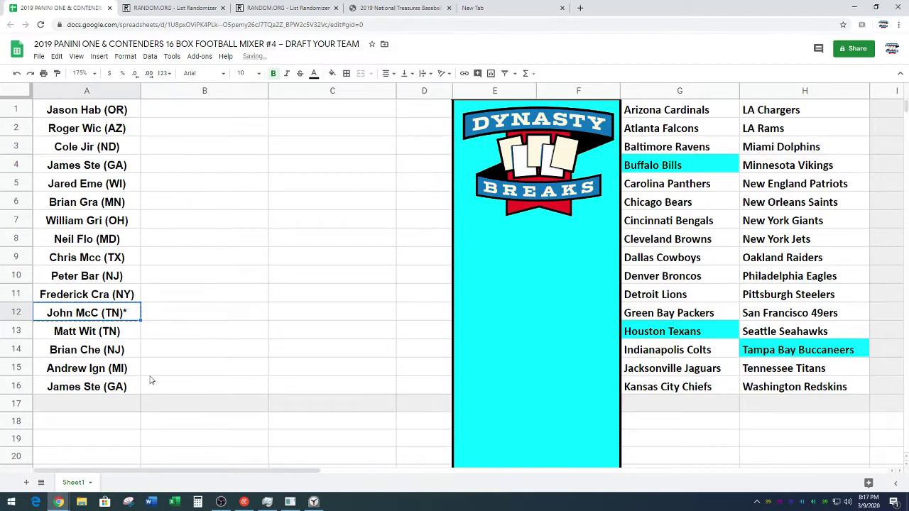
pyautogui.click(132, 422)
pyautogui.hotkey('ctrl', 'v')
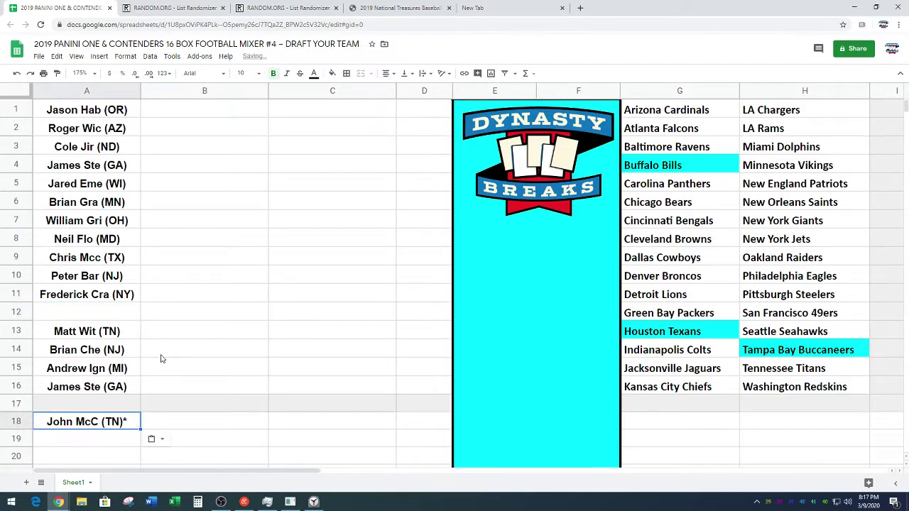
# Append an asterisk to the participant's name in A6 and move that entry into the empty cell A12
pyautogui.doubleClick(130, 208)
pyautogui.write('*')
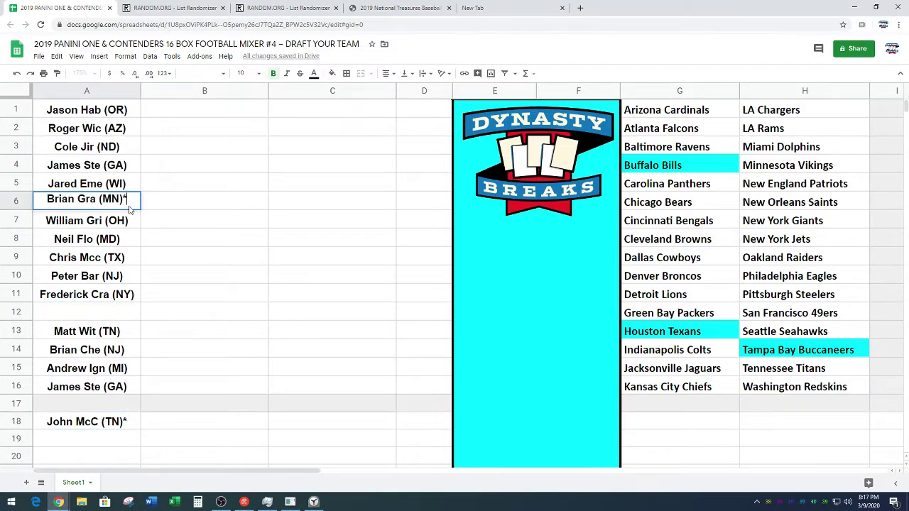
pyautogui.click(206, 205)
pyautogui.click(126, 204)
pyautogui.hotkey('ctrl', 'c')
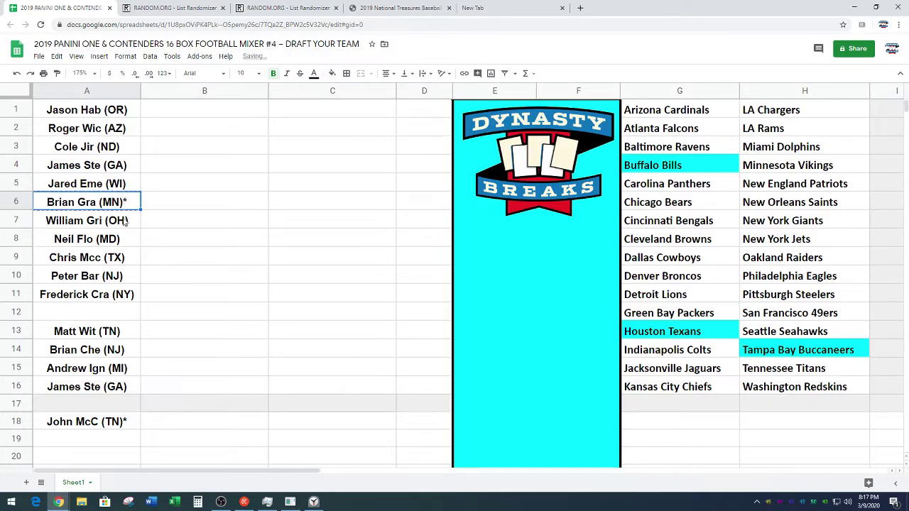
pyautogui.click(107, 310)
pyautogui.hotkey('ctrl', 'v')
# Move the participant entry parked in A18 into the empty cell A6
pyautogui.click(113, 422)
pyautogui.hotkey('ctrl', 'x')
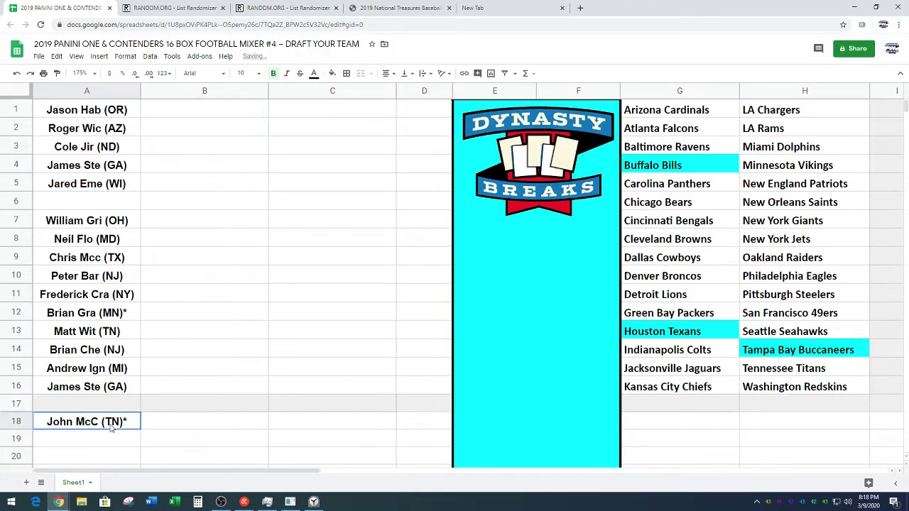
pyautogui.click(106, 203)
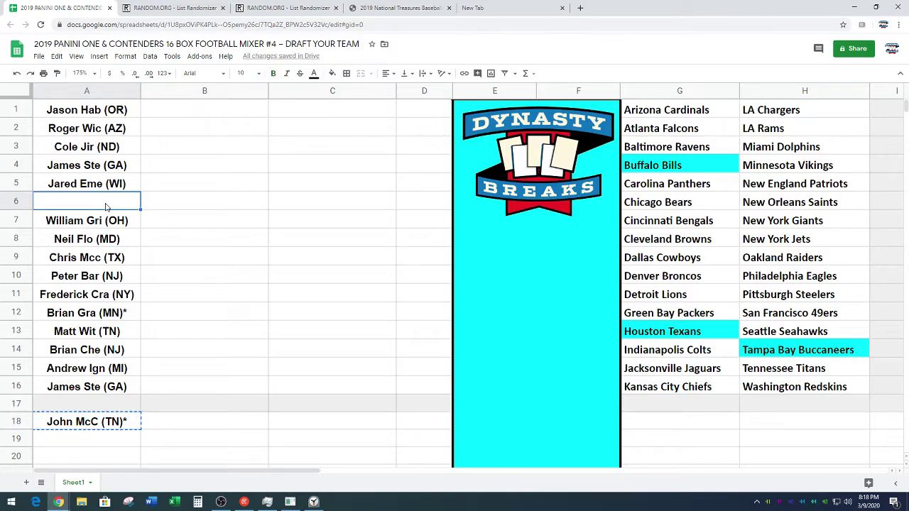
pyautogui.hotkey('ctrl', 'v')
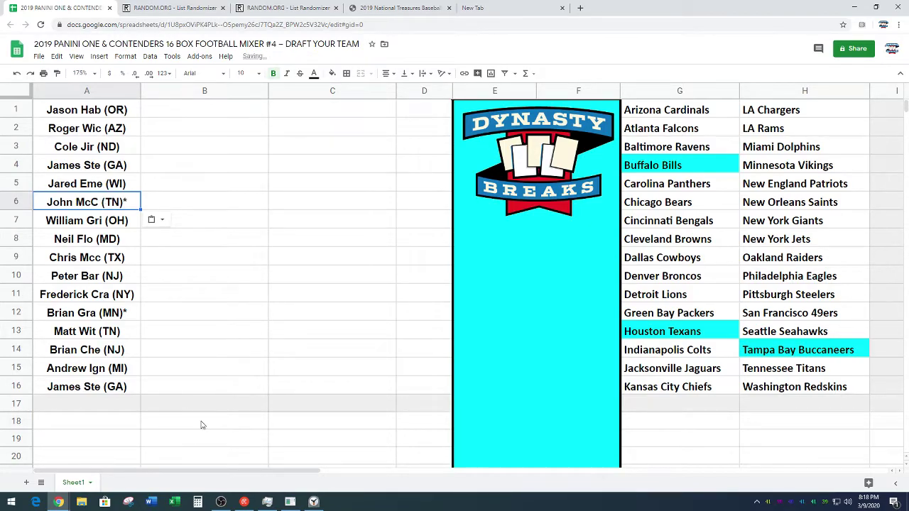
# Switch back to the Alarms & Clock stopwatch, reset it to zero and start it again
pyautogui.click(314, 502)
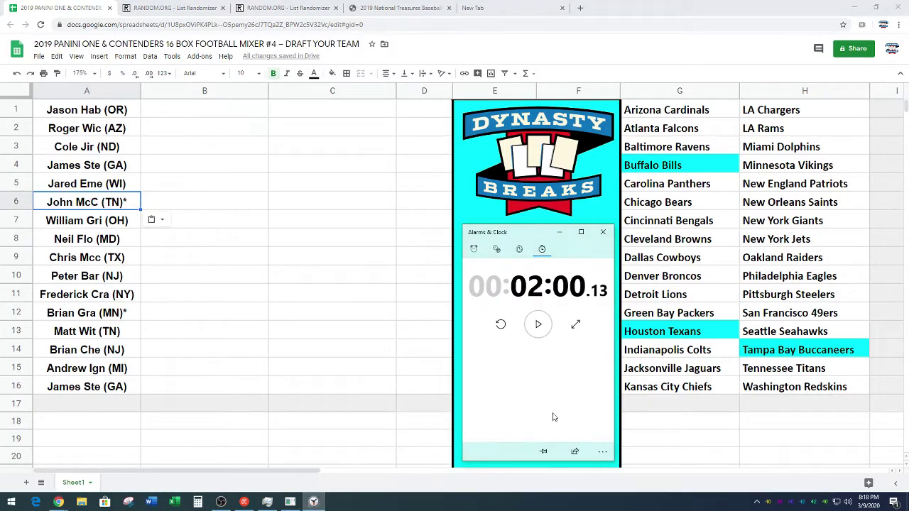
pyautogui.click(499, 324)
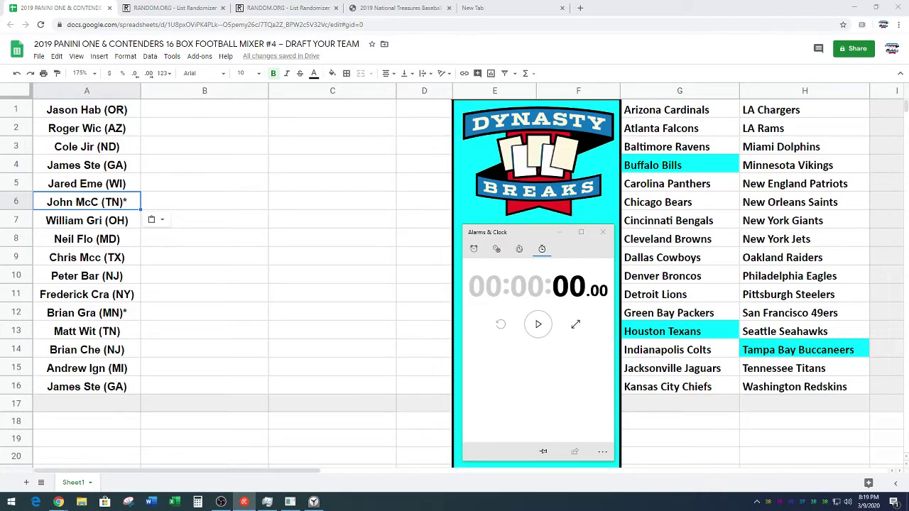
pyautogui.click(538, 325)
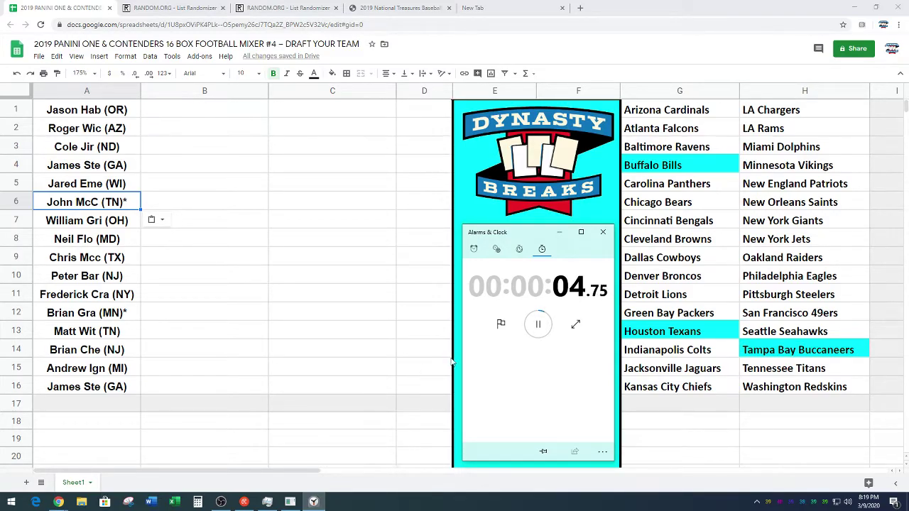
# Stop and reset the stopwatch, and move Arizona Cardinals from G1 to B1 as the first participant's pick
pyautogui.click(538, 324)
pyautogui.click(501, 326)
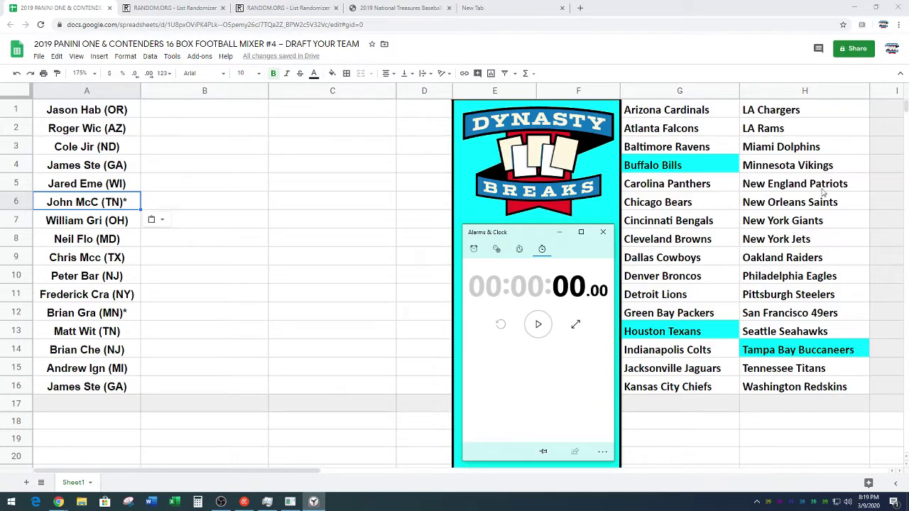
pyautogui.click(713, 111)
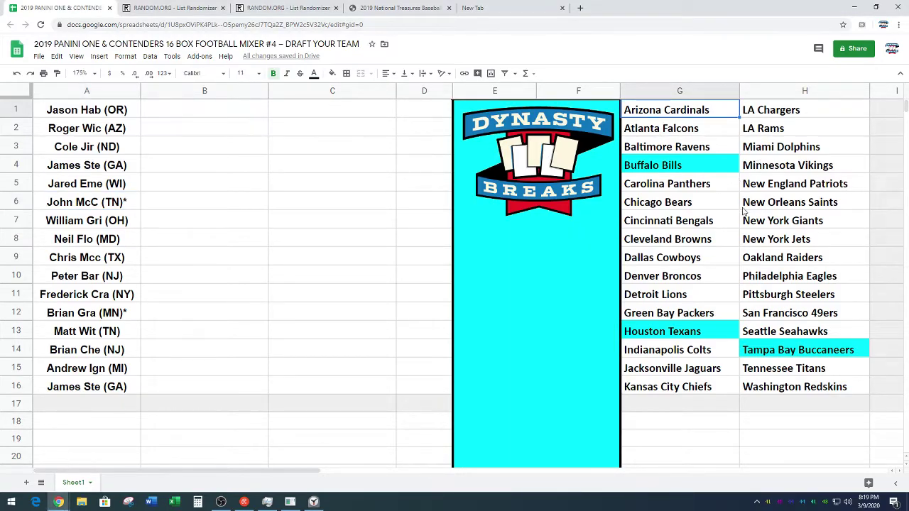
pyautogui.click(222, 112)
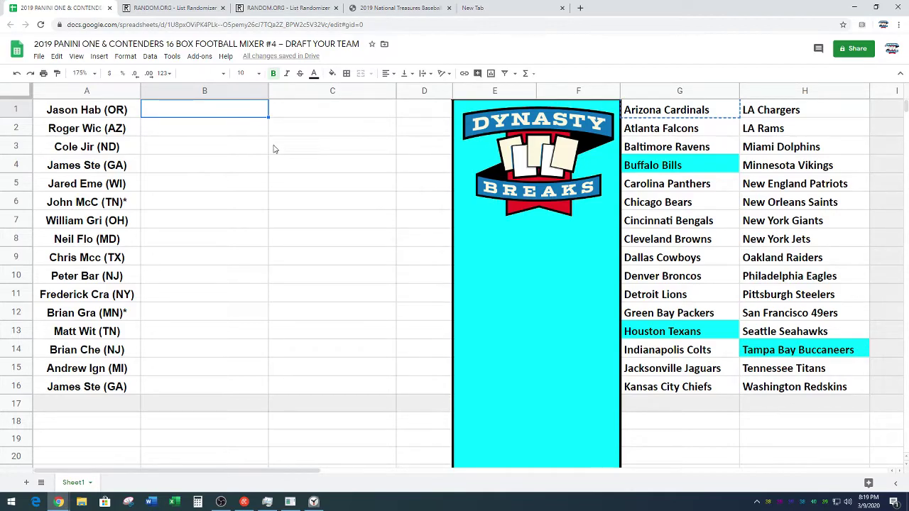
pyautogui.hotkey('ctrl', 'v')
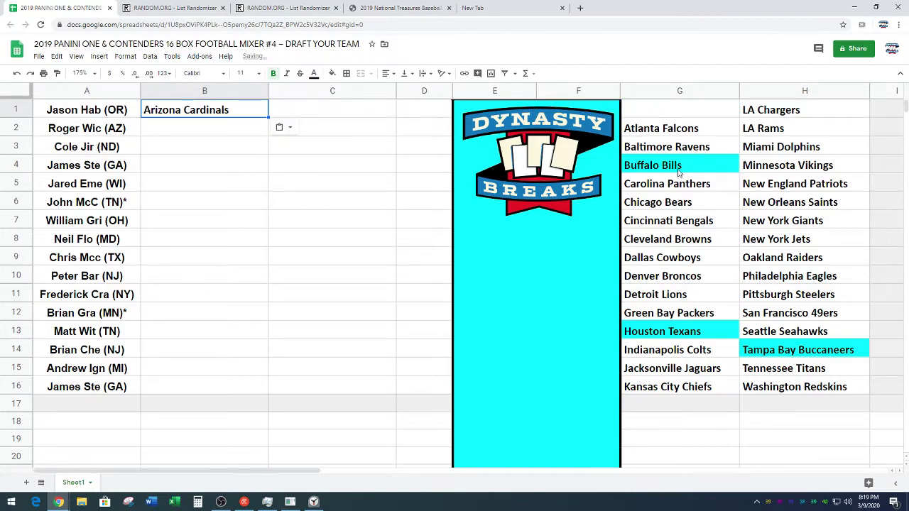
# Center-align the team list in G1:H16 and the drafted team in B1
pyautogui.moveTo(704, 110); pyautogui.dragTo(777, 387)
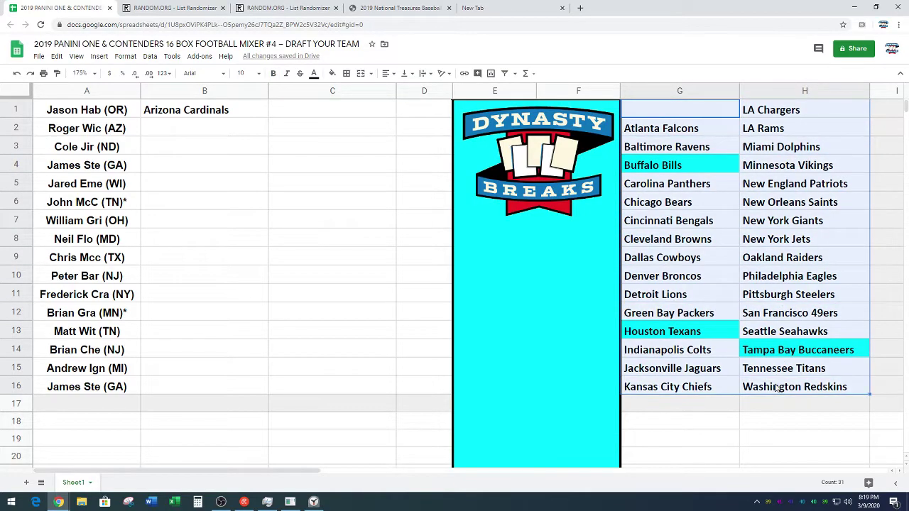
pyautogui.click(389, 74)
pyautogui.click(403, 89)
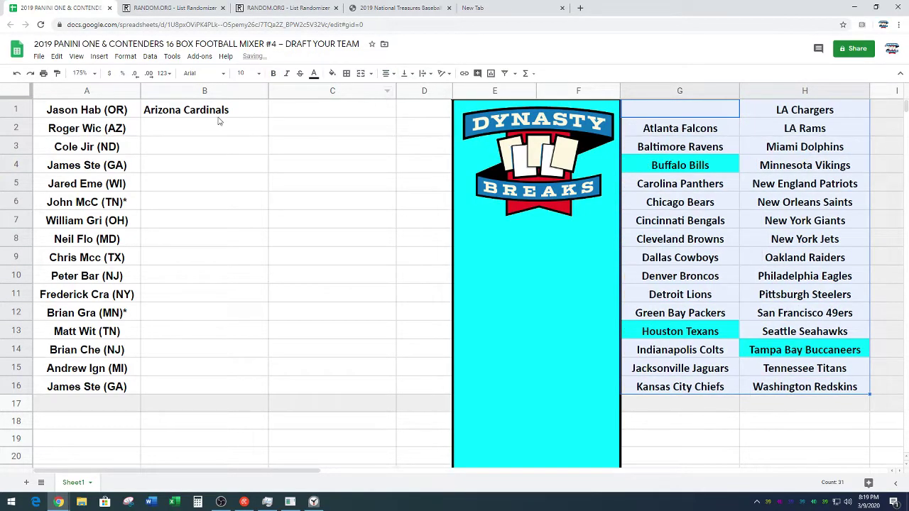
pyautogui.click(239, 114)
pyautogui.click(387, 74)
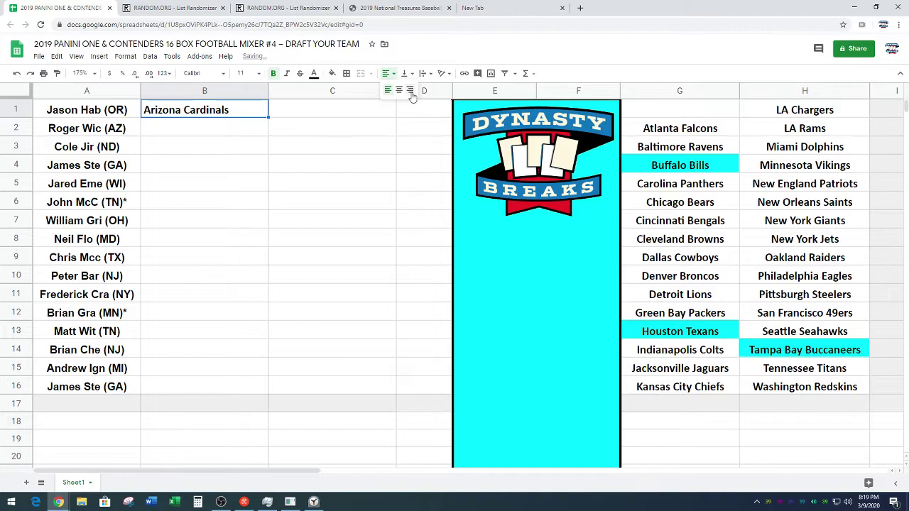
pyautogui.click(399, 89)
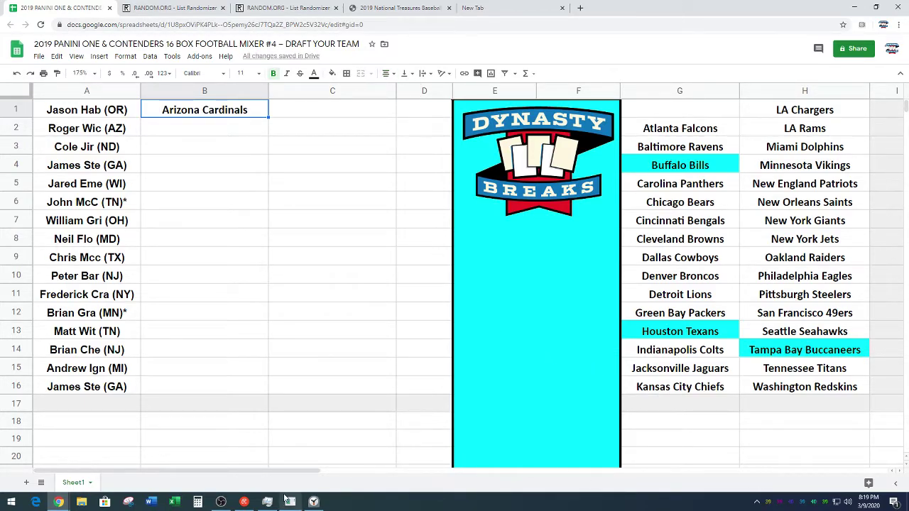
# Start the Alarms & Clock stopwatch for the second pick and move Kansas City Chiefs from G16 to B2 in the spreadsheet
pyautogui.click(323, 501)
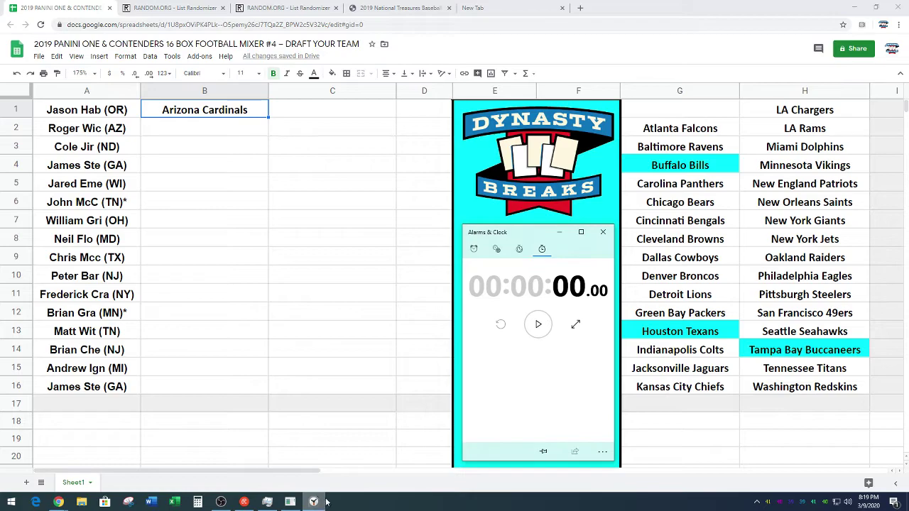
pyautogui.click(538, 325)
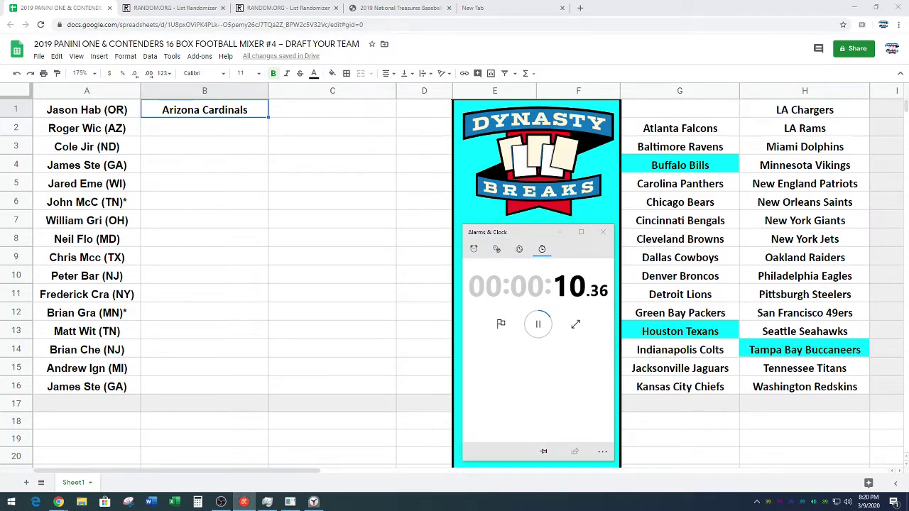
pyautogui.click(705, 393)
pyautogui.hotkey('ctrl', 'c')
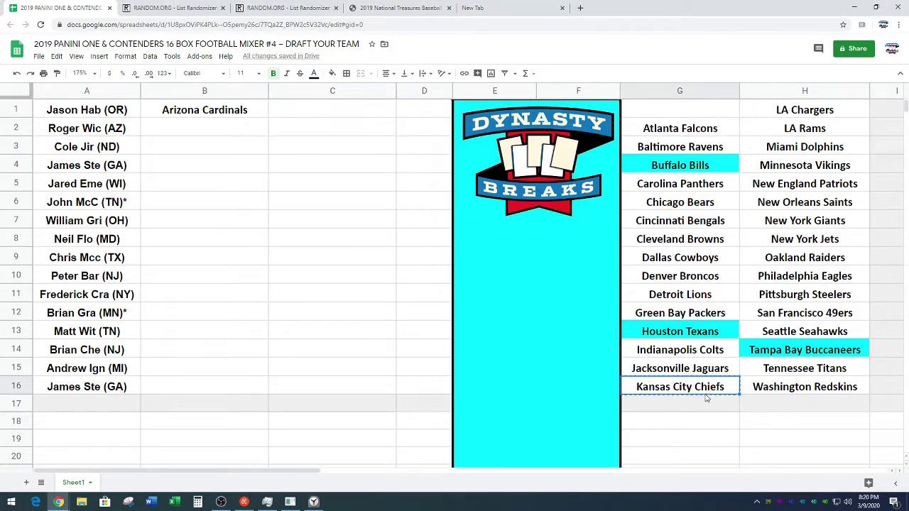
pyautogui.click(264, 131)
pyautogui.hotkey('ctrl', 'v')
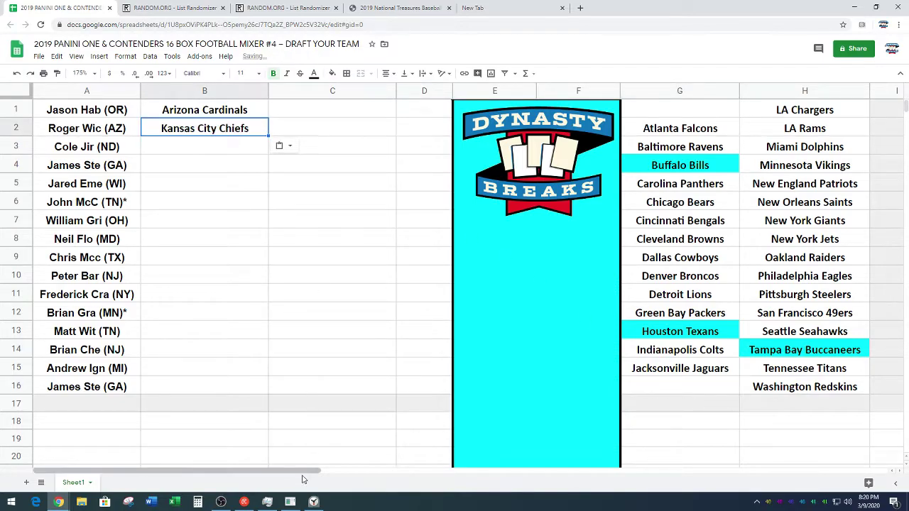
# Switch to the Alarms & Clock stopwatch, stop and reset it, and start it again for the third pick
pyautogui.click(313, 502)
pyautogui.click(538, 324)
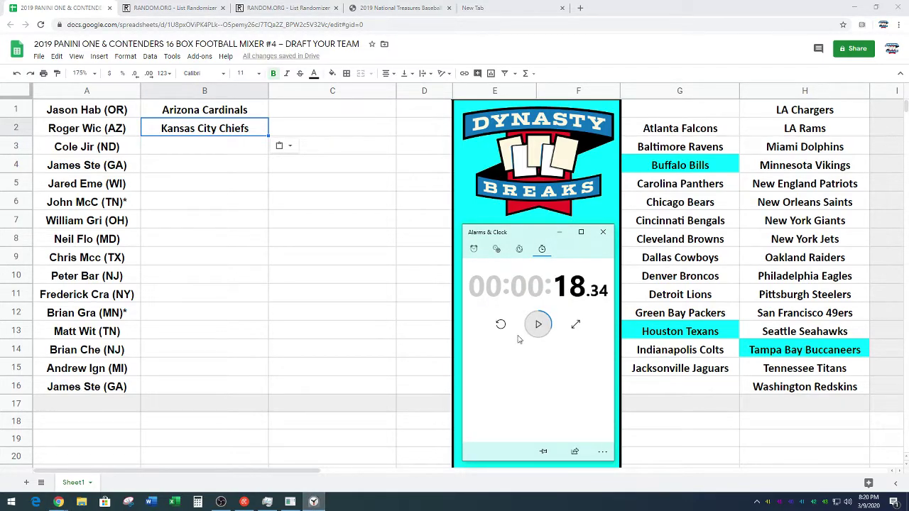
pyautogui.click(500, 324)
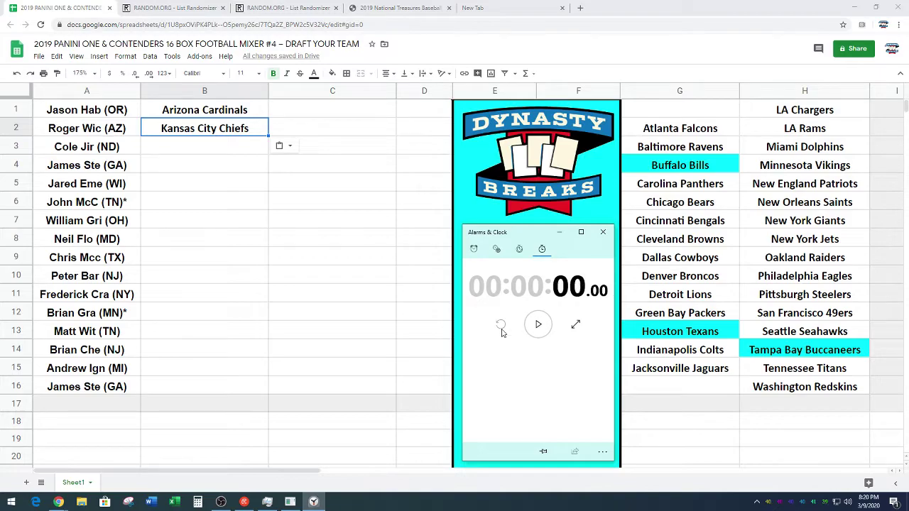
pyautogui.click(538, 324)
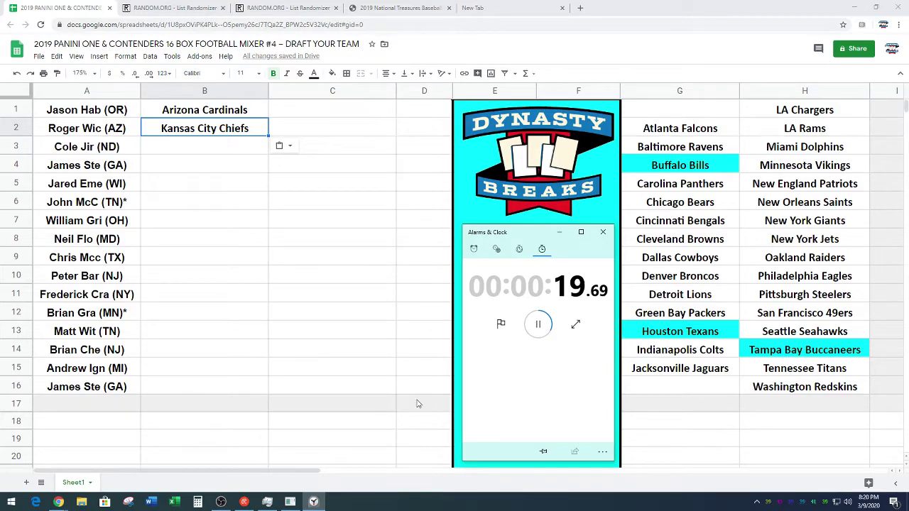
# Move New England Patriots from H5 in the team list to B3 as the third pick
pyautogui.click(830, 188)
pyautogui.hotkey('ctrl', 'c')
pyautogui.click(217, 153)
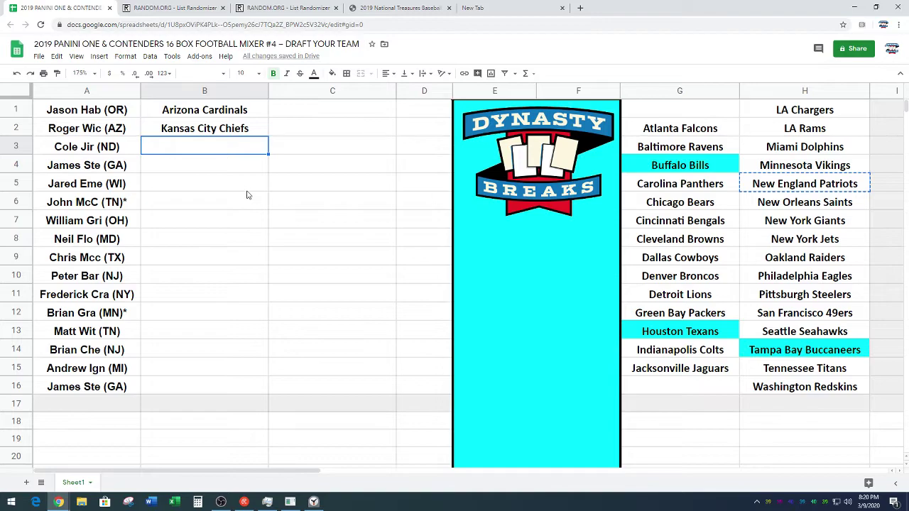
pyautogui.hotkey('ctrl', 'v')
# Switch to the Alarms & Clock stopwatch, stop and reset it, and start it again for the fourth pick
pyautogui.click(314, 502)
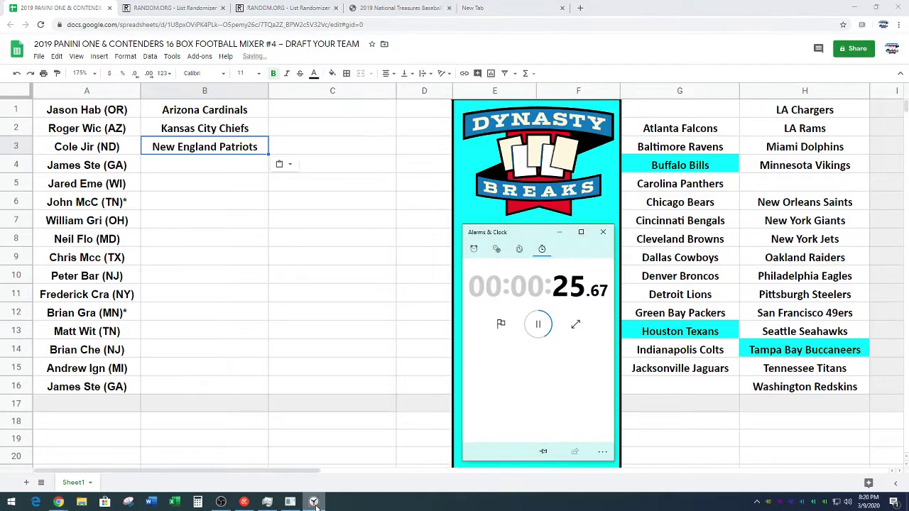
pyautogui.click(537, 324)
pyautogui.click(500, 325)
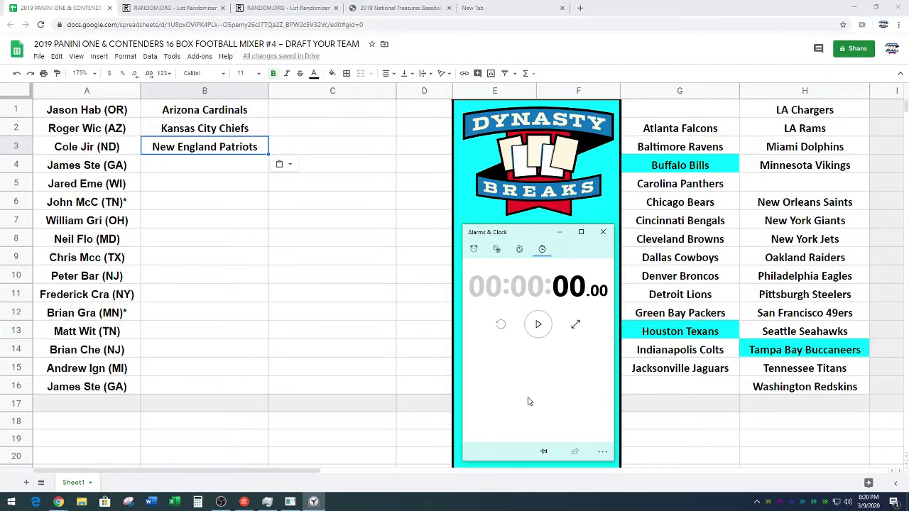
pyautogui.click(537, 324)
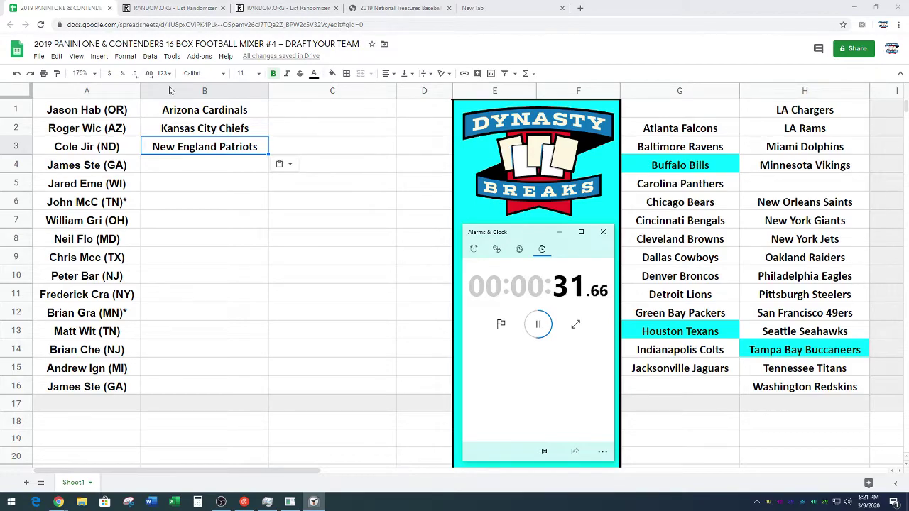
# Set the spreadsheet's zoom level to 180%
pyautogui.click(79, 73)
pyautogui.write('130')
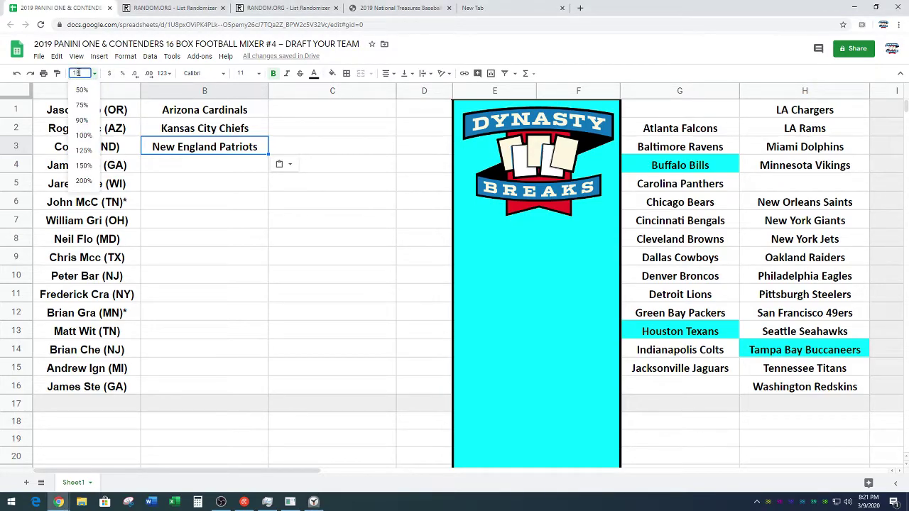
pyautogui.press('Return')
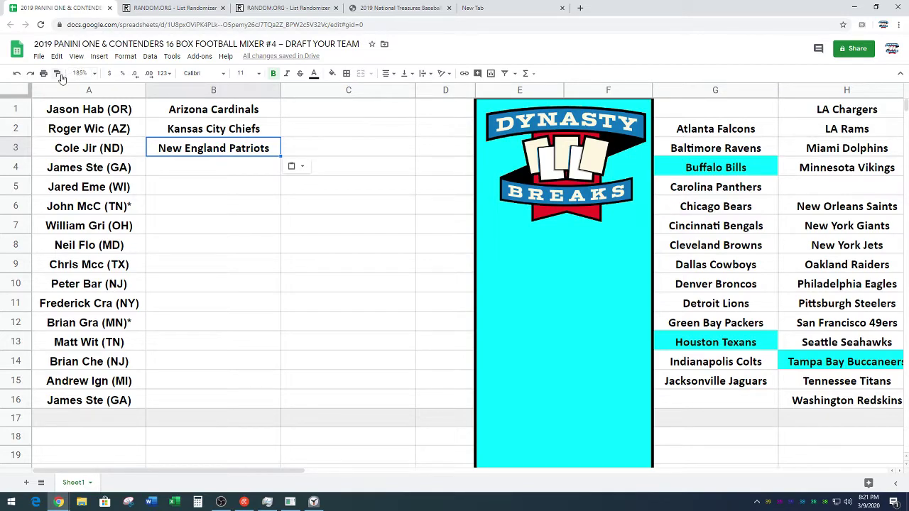
pyautogui.click(80, 73)
pyautogui.write('130')
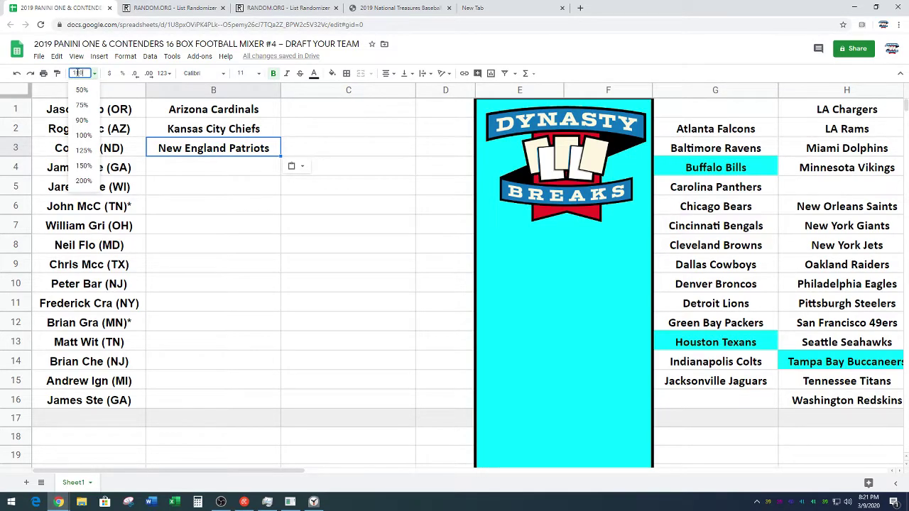
pyautogui.press('Return')
pyautogui.click(551, 289)
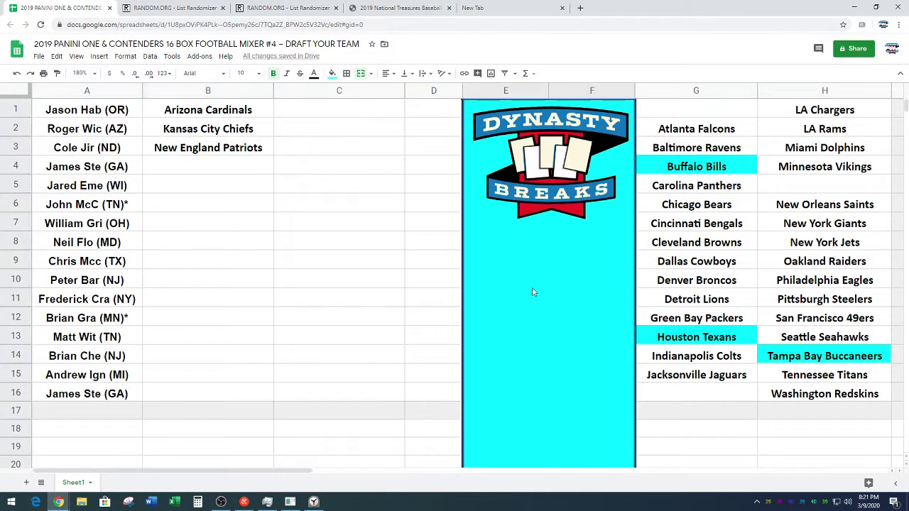
# Move New York Giants from H7 in the team list to B4 as the fourth pick
pyautogui.click(845, 224)
pyautogui.hotkey('ctrl', 'c')
pyautogui.click(250, 166)
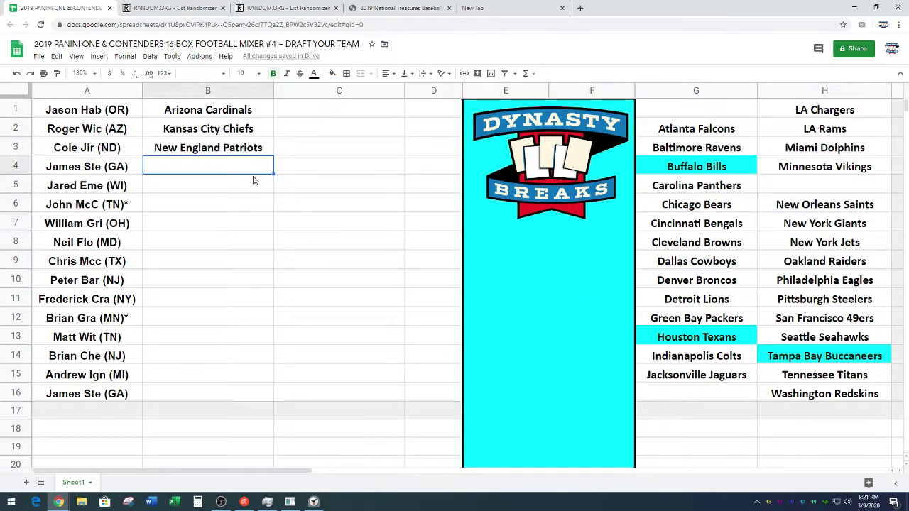
pyautogui.hotkey('ctrl', 'v')
# Reset the Alarms & Clock stopwatch, center its window over the cyan column, and start it for the fifth pick
pyautogui.click(313, 501)
pyautogui.click(538, 324)
pyautogui.moveTo(536, 233); pyautogui.dragTo(549, 234)
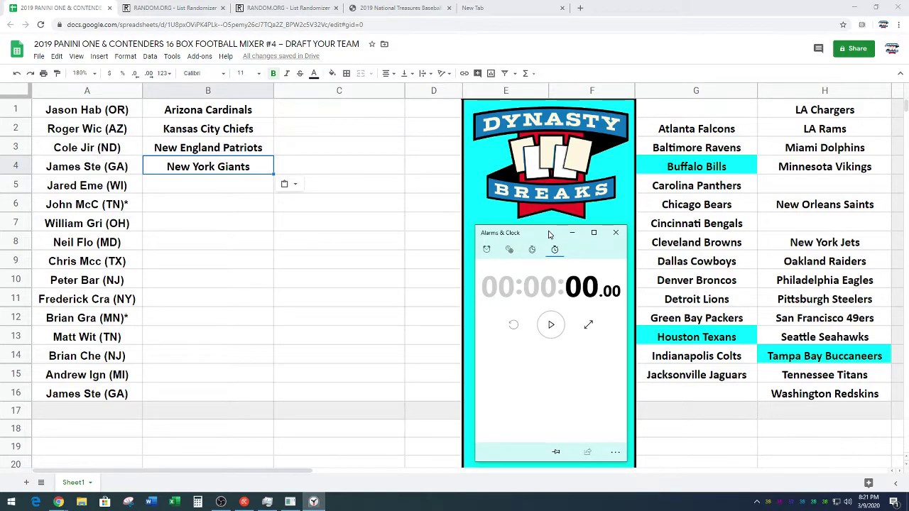
pyautogui.click(551, 325)
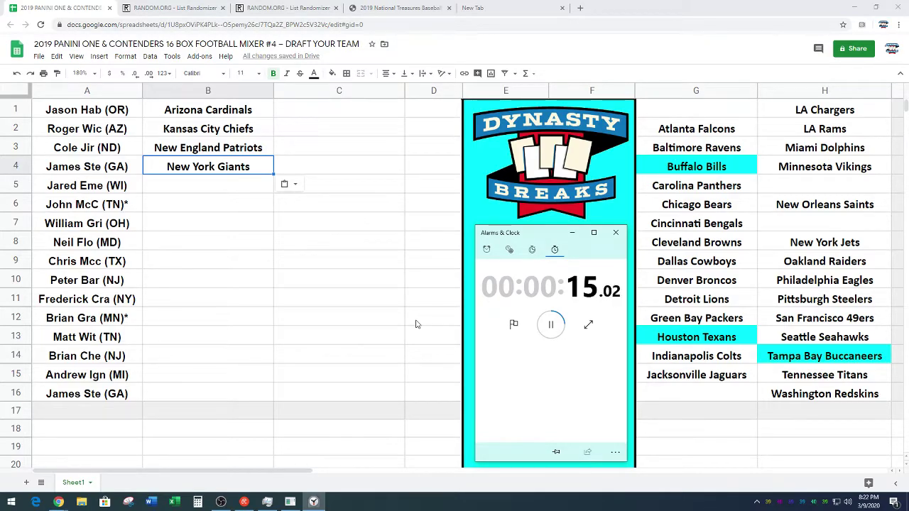
# Move Baltimore Ravens from G3 in the team list to B5 as the fifth pick
pyautogui.click(616, 232)
pyautogui.click(738, 148)
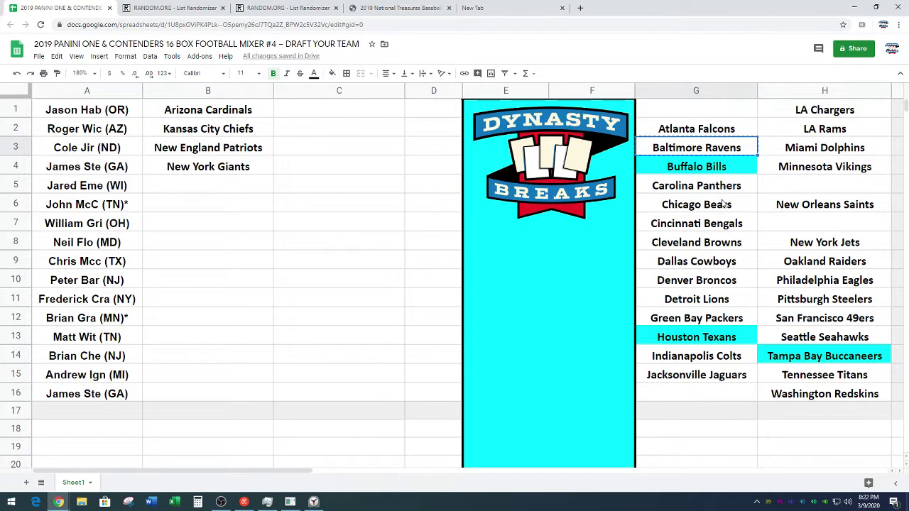
pyautogui.click(225, 186)
pyautogui.hotkey('ctrl', 'v')
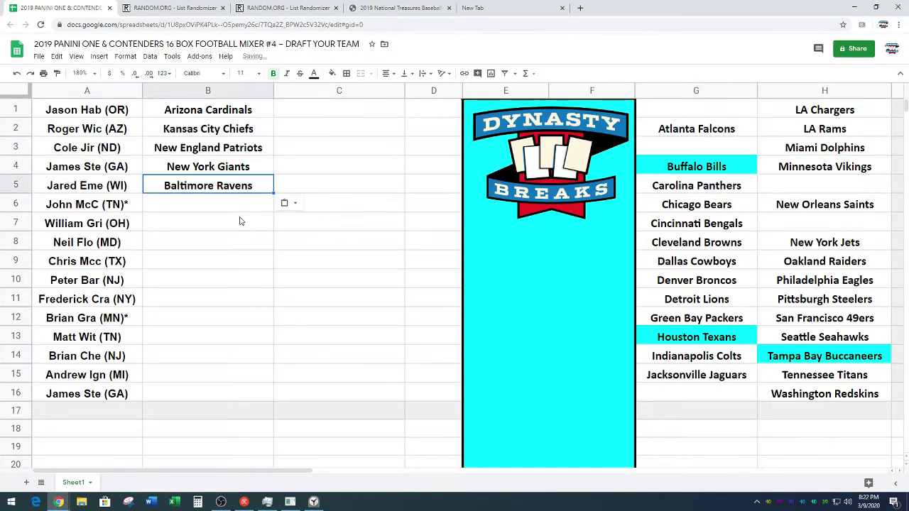
# Stop, reset and restart the Alarms & Clock stopwatch for the sixth pick, and nudge its window slightly within the cyan column
pyautogui.click(313, 501)
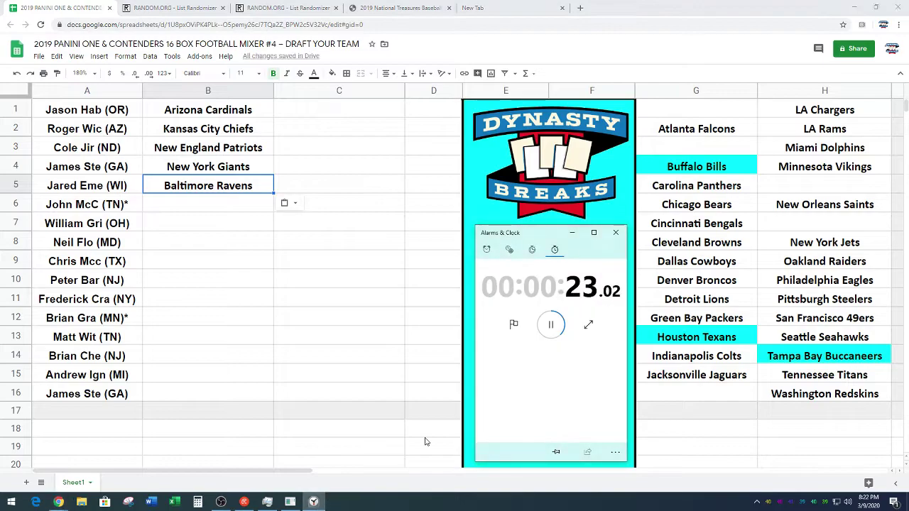
pyautogui.click(551, 325)
pyautogui.click(513, 324)
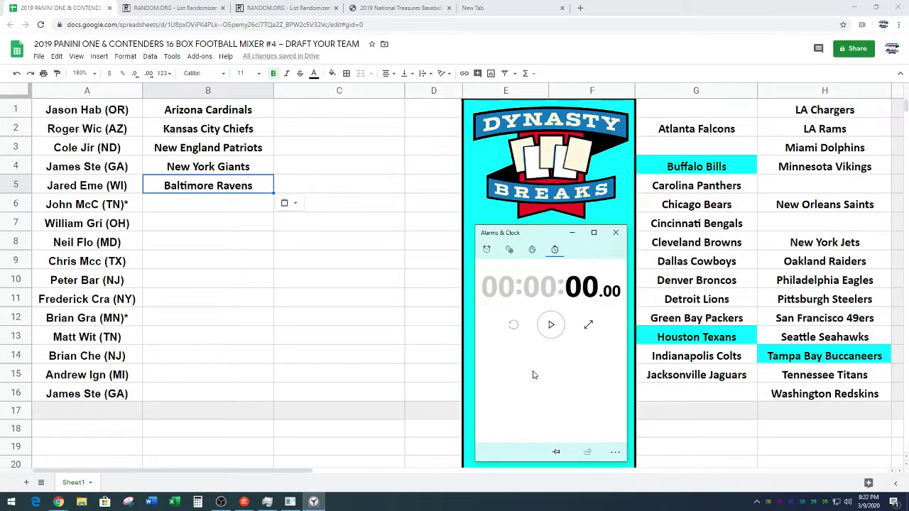
pyautogui.click(551, 324)
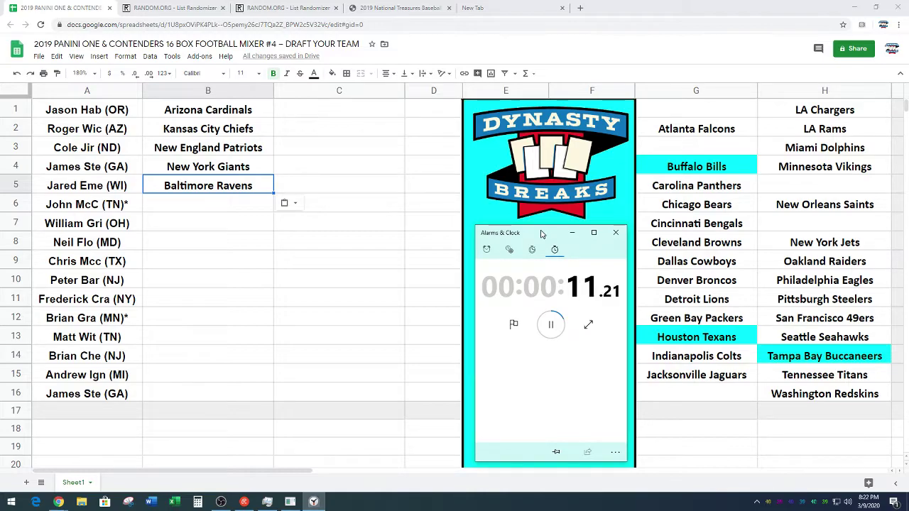
pyautogui.moveTo(541, 235); pyautogui.dragTo(540, 233)
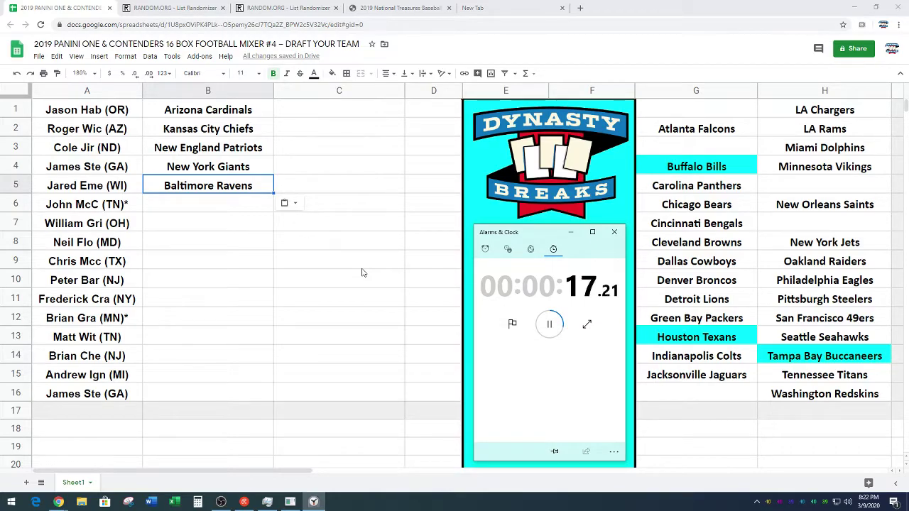
# Move Washington Redskins from H16 in the team list to B6 as the sixth pick
pyautogui.click(839, 402)
pyautogui.hotkey('ctrl', 'c')
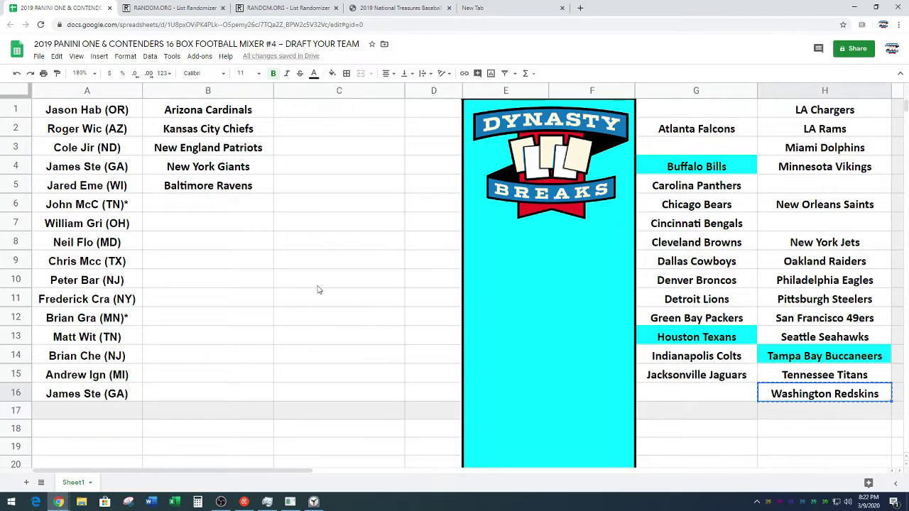
pyautogui.click(247, 205)
pyautogui.hotkey('ctrl', 'v')
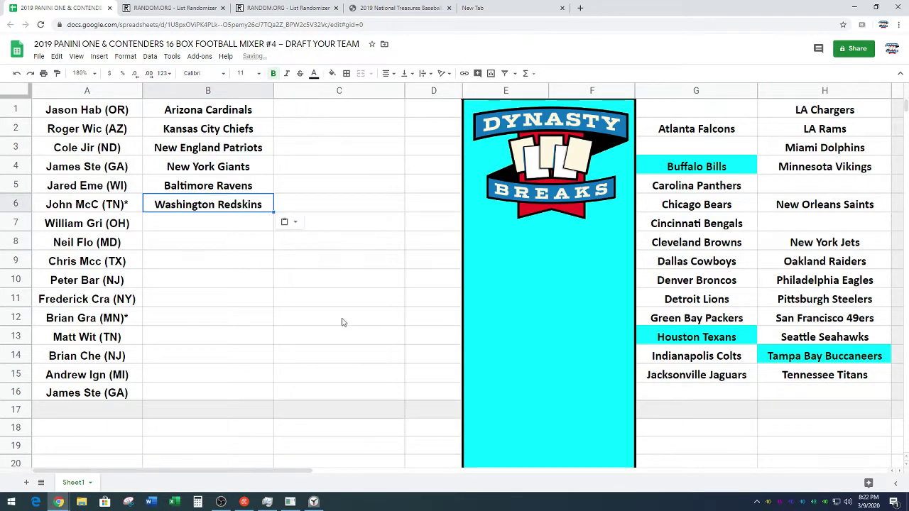
# Bring up the Alarms & Clock stopwatch, then stop, reset and restart it for the seventh pick
pyautogui.click(313, 502)
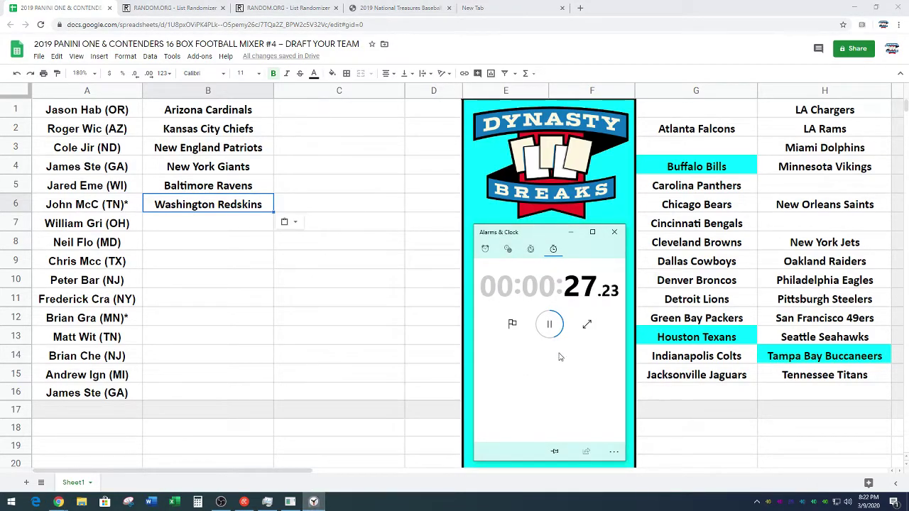
pyautogui.click(550, 325)
pyautogui.click(512, 323)
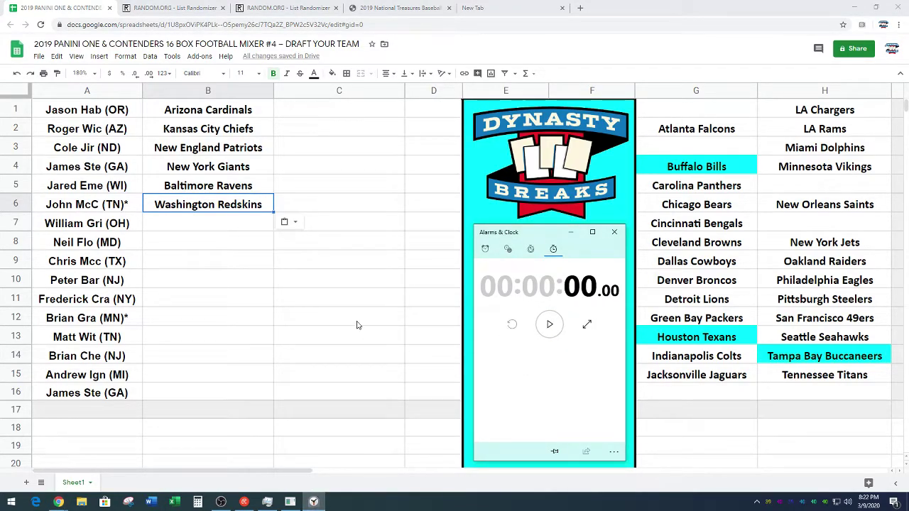
pyautogui.click(549, 324)
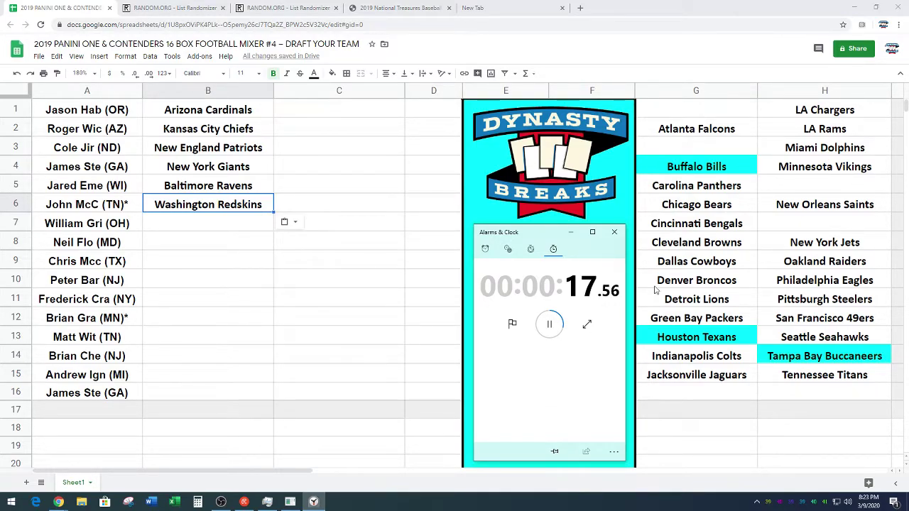
# Move San Francisco 49ers from H12 in the team list to B7 as the seventh pick
pyautogui.click(780, 321)
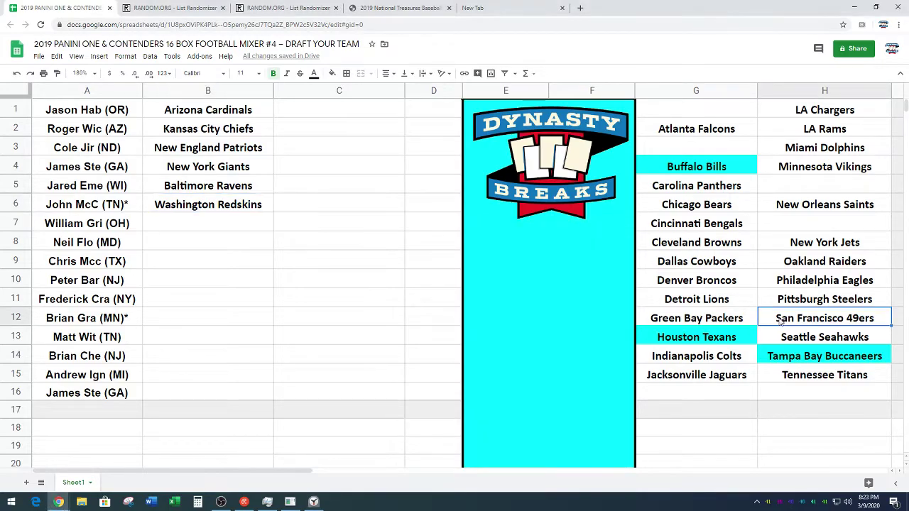
pyautogui.click(260, 222)
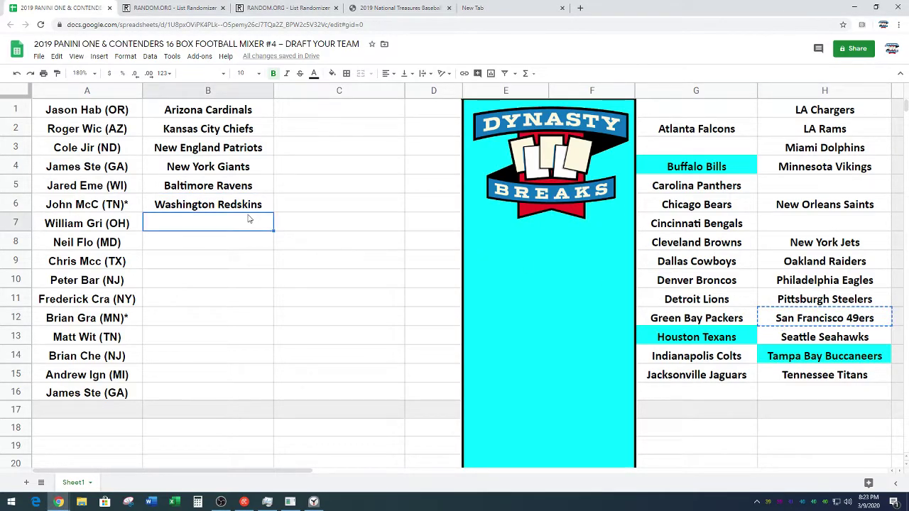
pyautogui.hotkey('ctrl', 'v')
# Switch to the Alarms & Clock stopwatch, stop and reset it, and start it again for the eighth pick
pyautogui.click(318, 502)
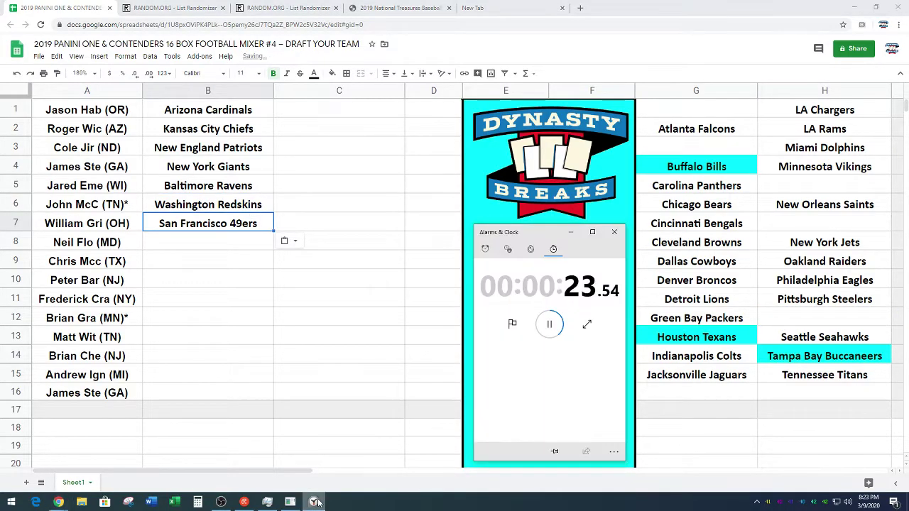
pyautogui.click(548, 325)
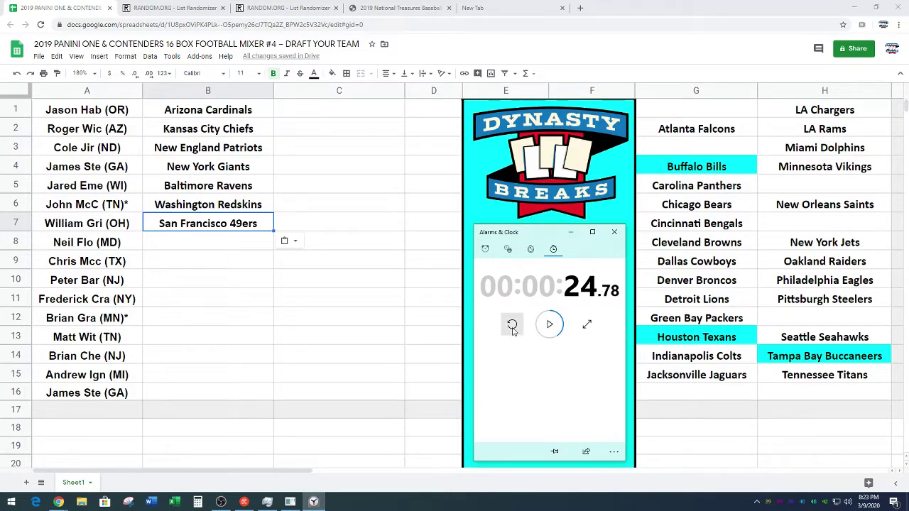
pyautogui.click(512, 324)
pyautogui.click(554, 329)
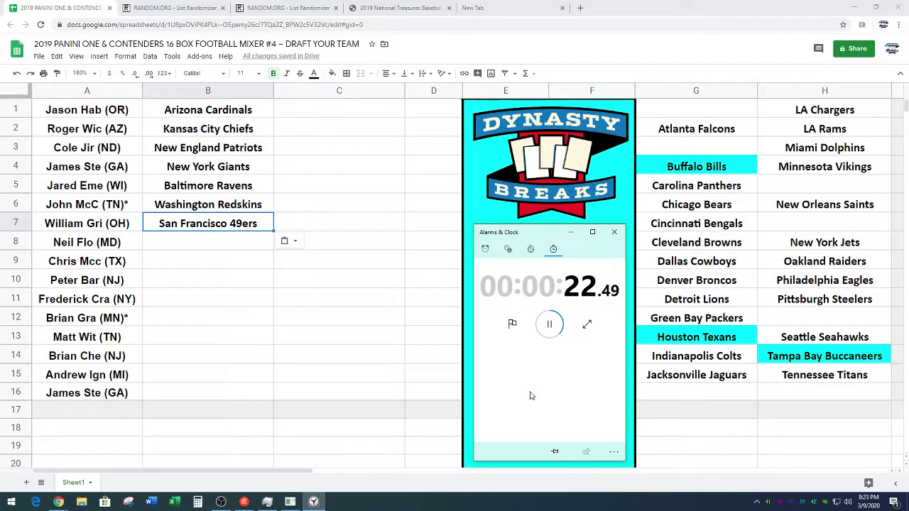
# Move Denver Broncos from G10 in the team list to B8 as the eighth pick
pyautogui.click(733, 281)
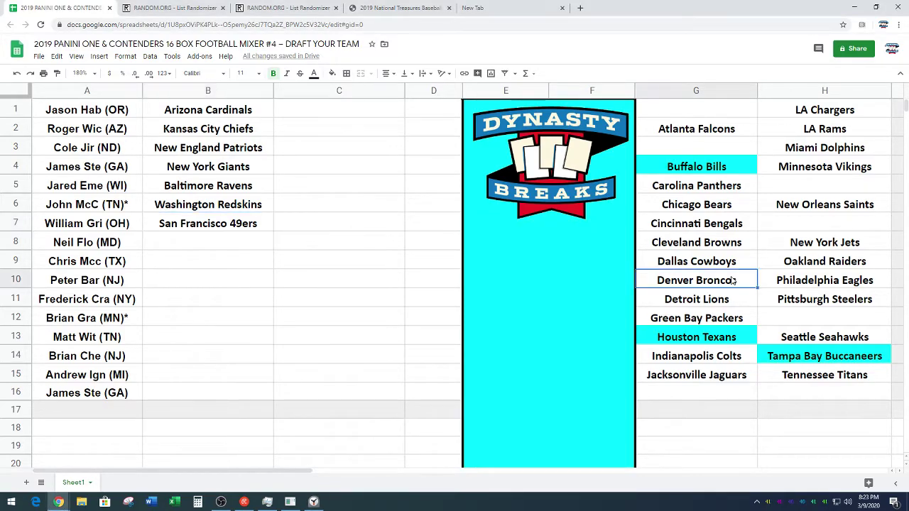
pyautogui.hotkey('ctrl', 'x')
pyautogui.click(270, 244)
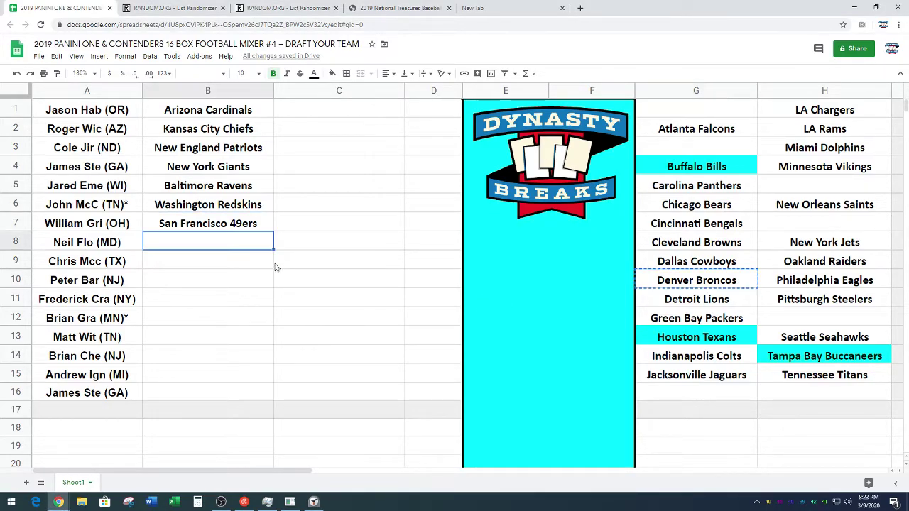
pyautogui.hotkey('ctrl', 'v')
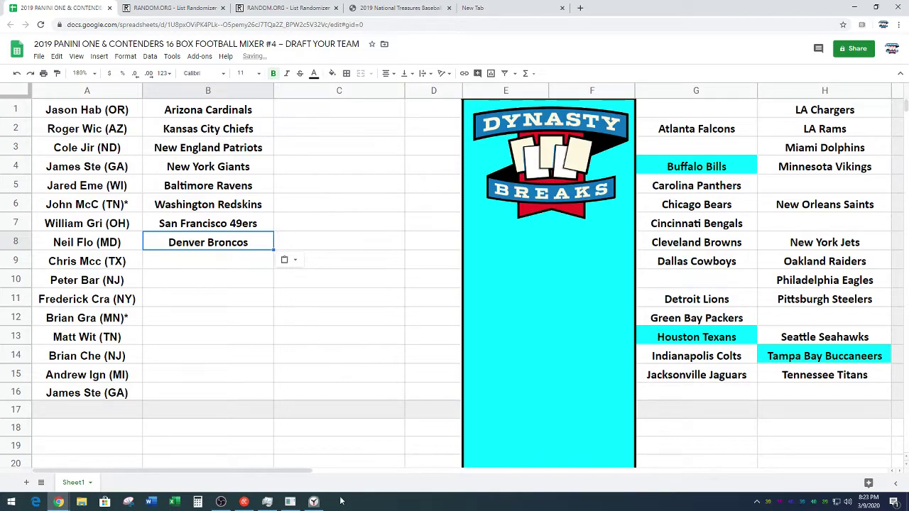
# Return to the Alarms & Clock stopwatch to stop, reset and restart it for the ninth pick
pyautogui.click(313, 502)
pyautogui.click(549, 325)
pyautogui.click(511, 324)
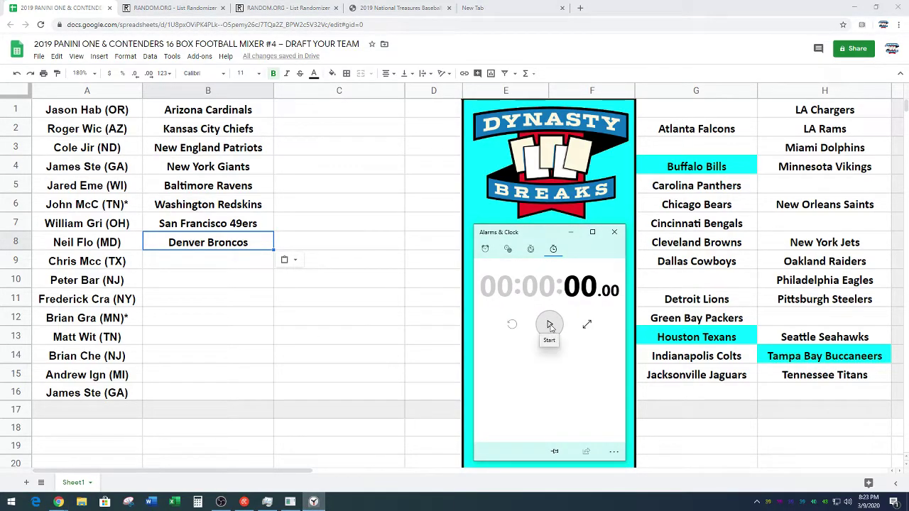
pyautogui.click(549, 324)
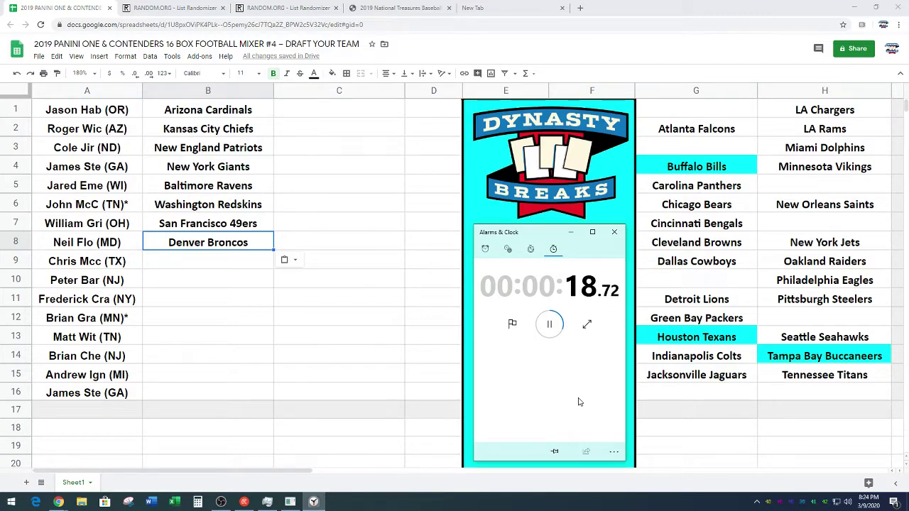
# Stop and reset the stopwatch, and move Oakland Raiders from H9 in the team list to B9 as the ninth pick
pyautogui.click(549, 324)
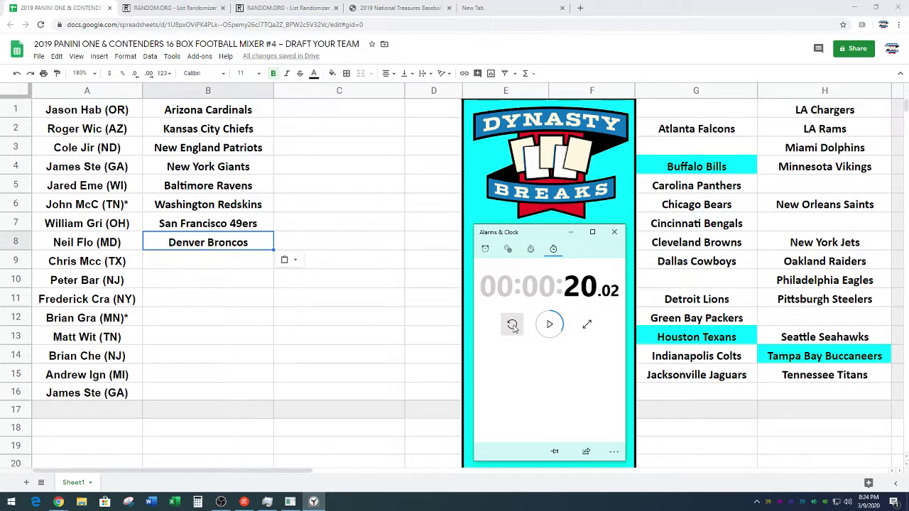
pyautogui.click(513, 325)
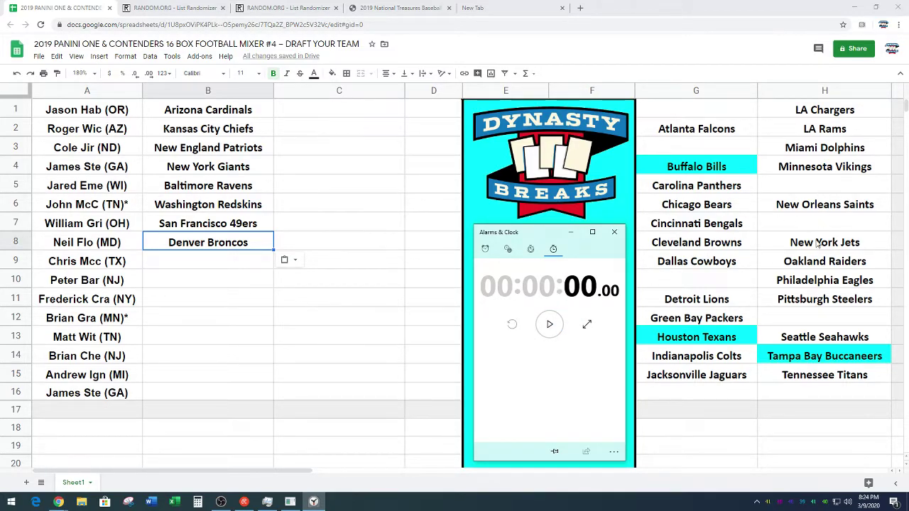
pyautogui.click(817, 267)
pyautogui.hotkey('ctrl', 'c')
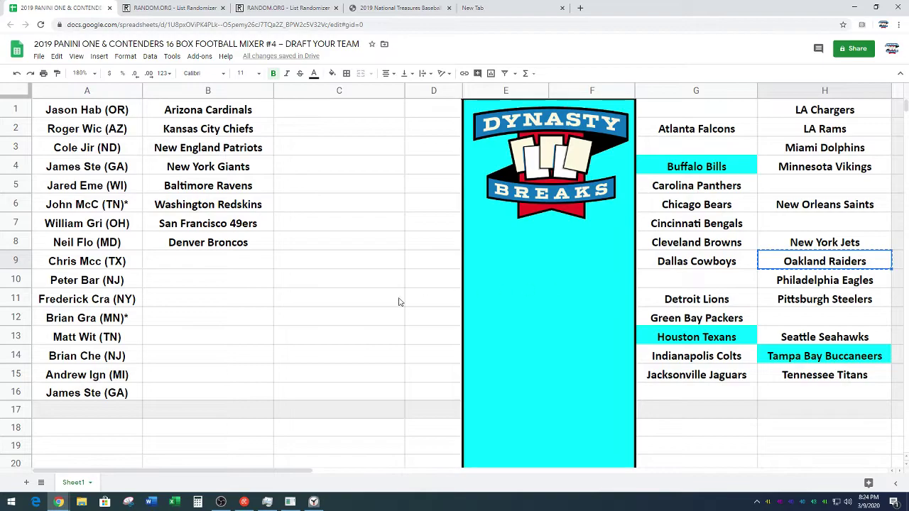
pyautogui.click(213, 263)
pyautogui.hotkey('ctrl', 'v')
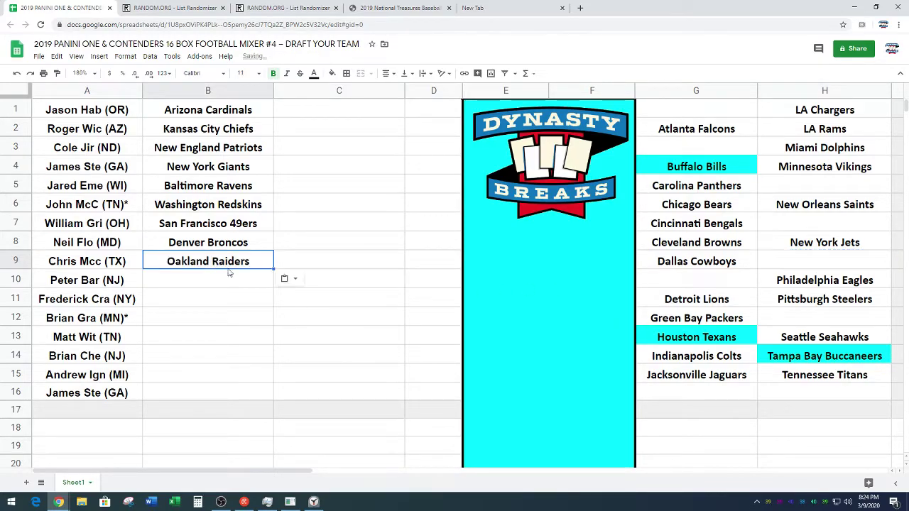
# Time the tenth pick with the Alarms & Clock stopwatch, stopping and resetting it once the choice is made
pyautogui.click(313, 501)
pyautogui.click(549, 323)
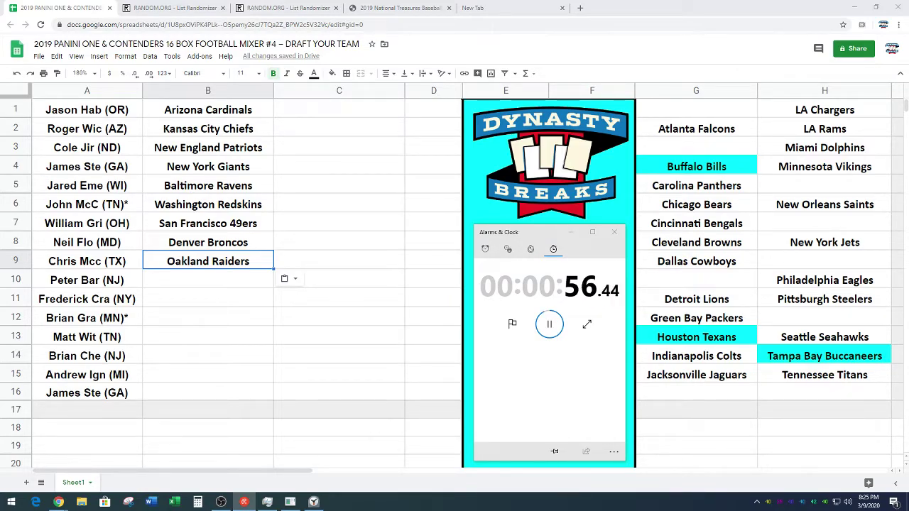
pyautogui.click(549, 324)
pyautogui.click(512, 325)
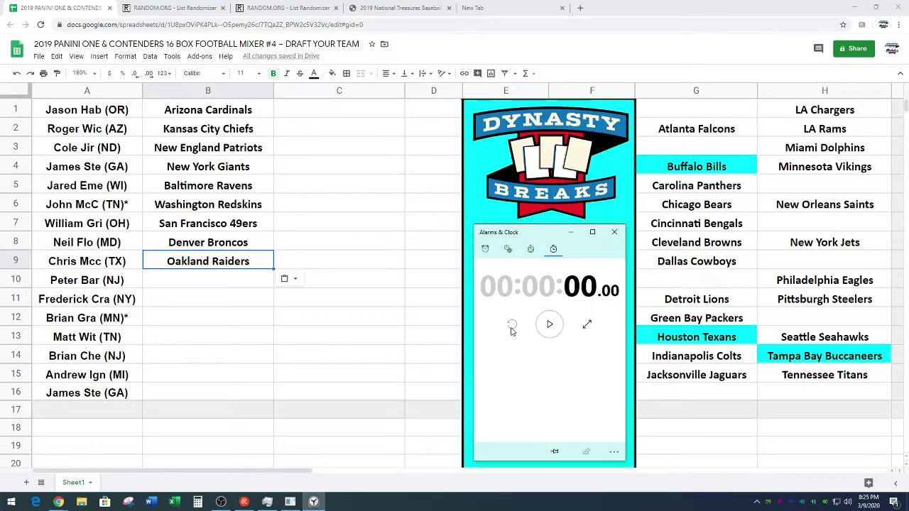
# Move LA Chargers from H1 in the team list to B10 as the tenth pick
pyautogui.click(825, 110)
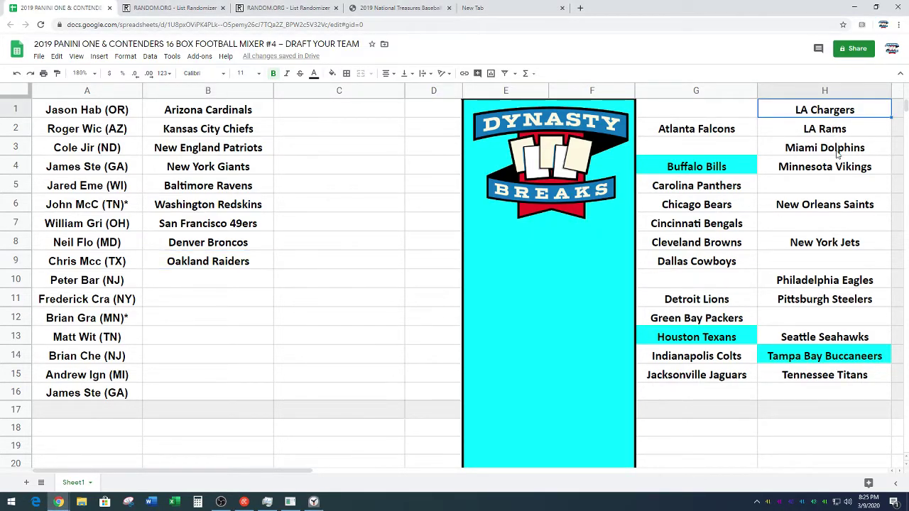
pyautogui.hotkey('ctrl', 'c')
pyautogui.click(214, 286)
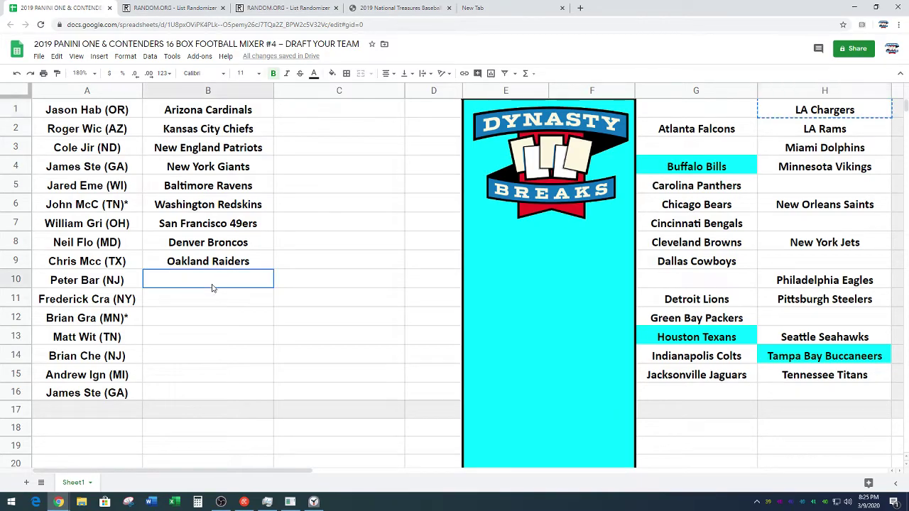
pyautogui.hotkey('ctrl', 'v')
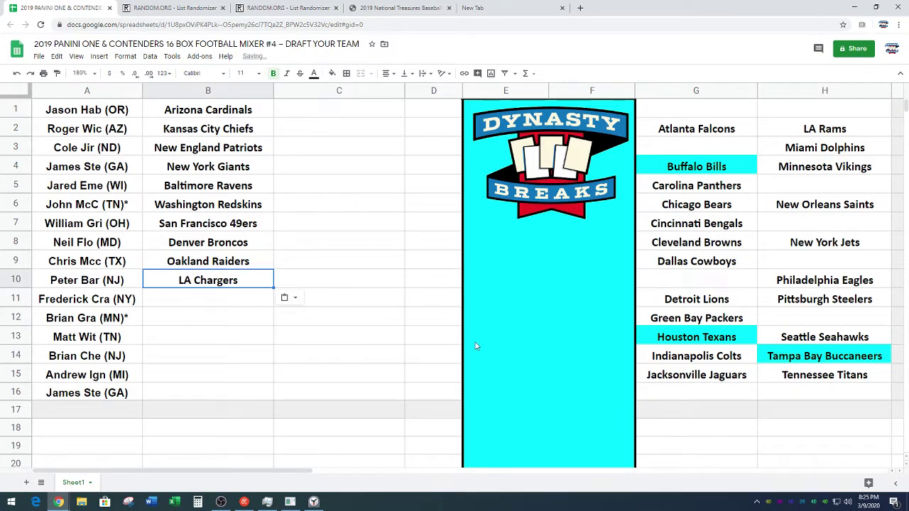
# Run the Alarms & Clock stopwatch for the eleventh pick, stopping and resetting it once the choice is made
pyautogui.click(495, 334)
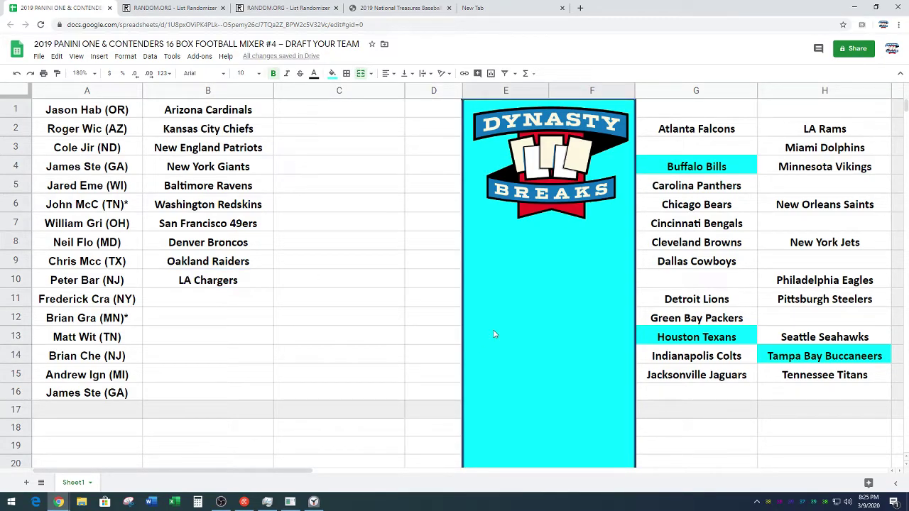
pyautogui.click(313, 502)
pyautogui.click(551, 325)
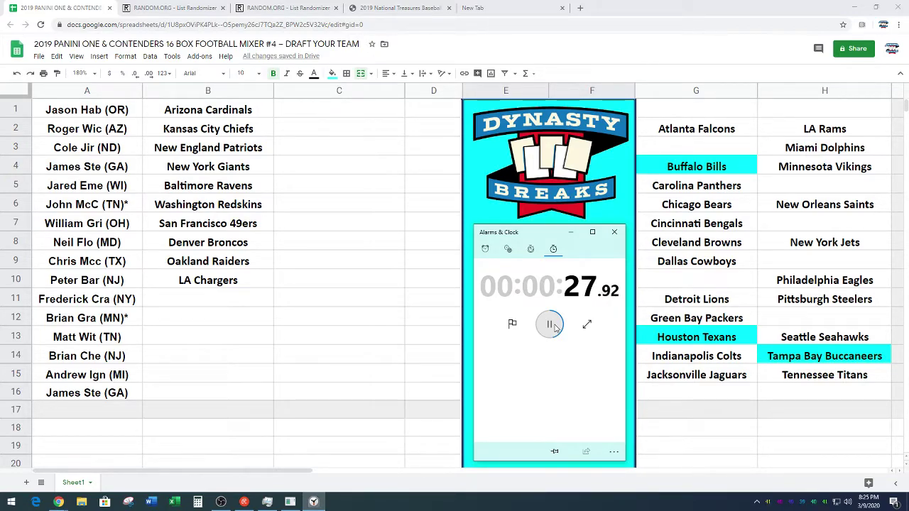
pyautogui.click(551, 324)
pyautogui.click(511, 324)
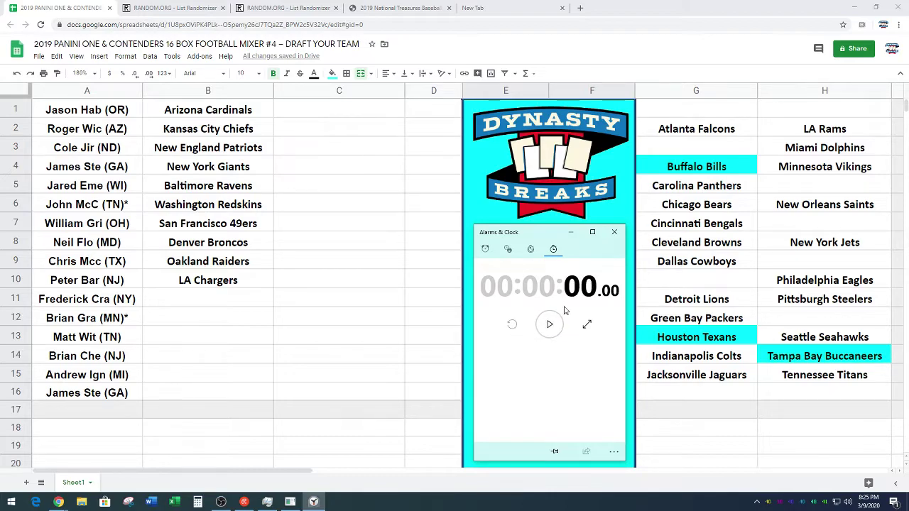
# Move Carolina Panthers from G5 in the team list to B11 as the eleventh pick
pyautogui.click(707, 190)
pyautogui.hotkey('ctrl', 'x')
pyautogui.click(252, 299)
pyautogui.hotkey('ctrl', 'v')
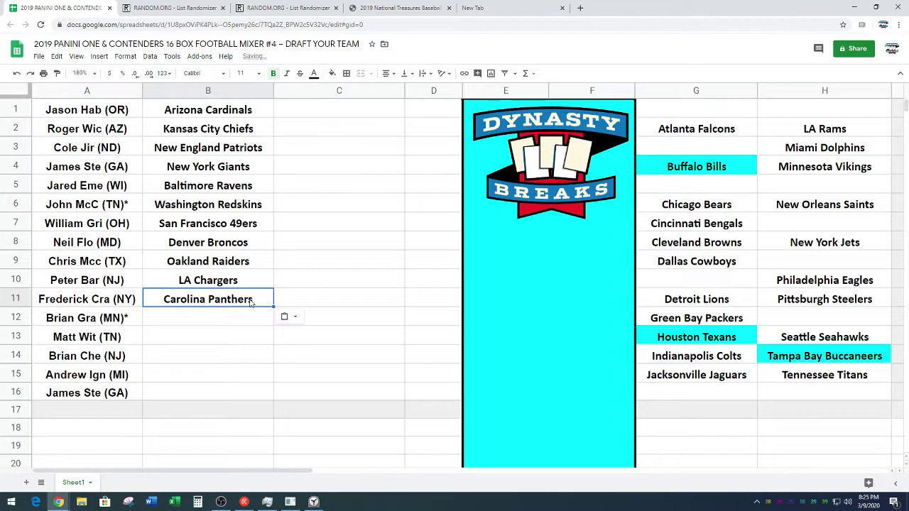
# Start the Alarms & Clock stopwatch for the twelfth pick and move Seattle Seahawks from H13 in the team list to B12
pyautogui.click(313, 501)
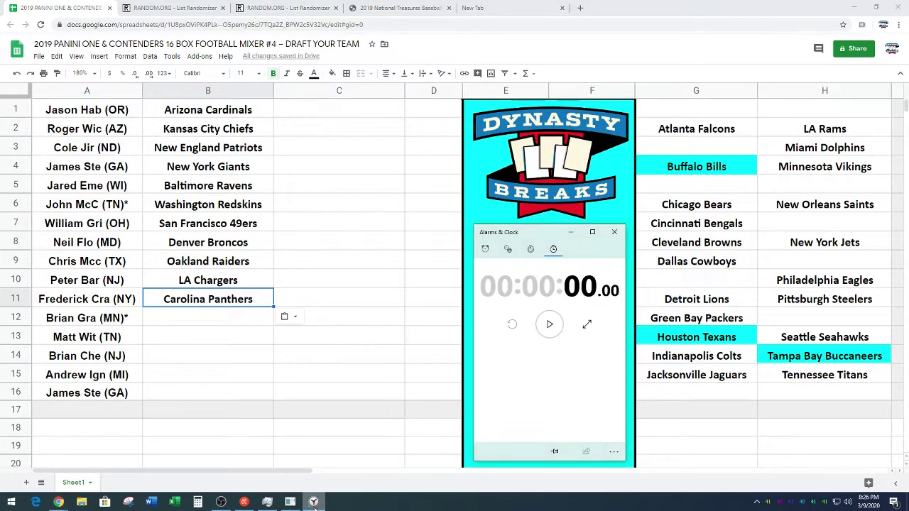
pyautogui.click(549, 324)
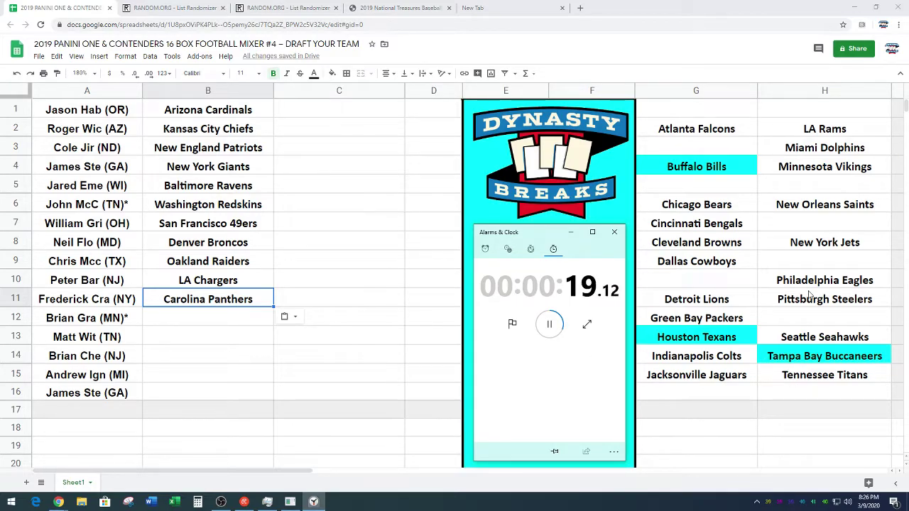
pyautogui.click(812, 339)
pyautogui.moveTo(761, 338); pyautogui.dragTo(250, 319)
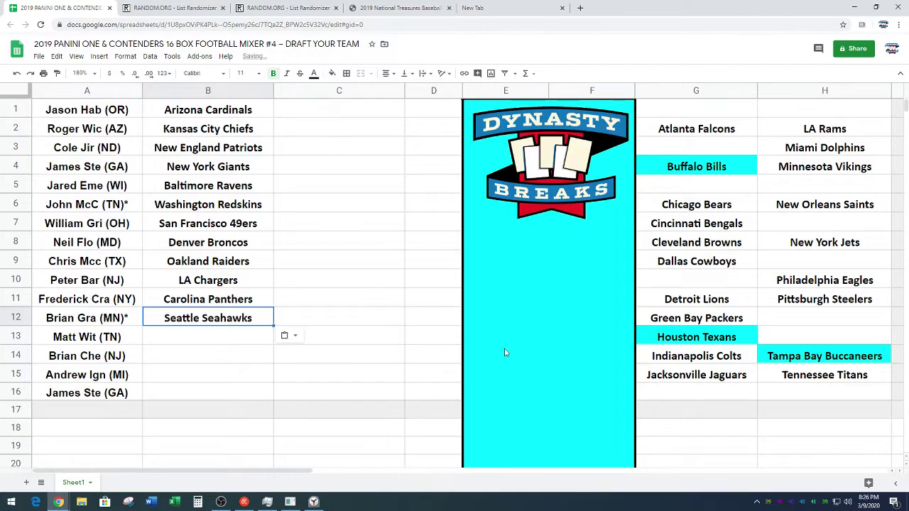
# Stop and reset the Alarms & Clock stopwatch, and restart it for the thirteenth pick
pyautogui.click(313, 500)
pyautogui.click(549, 324)
pyautogui.click(511, 323)
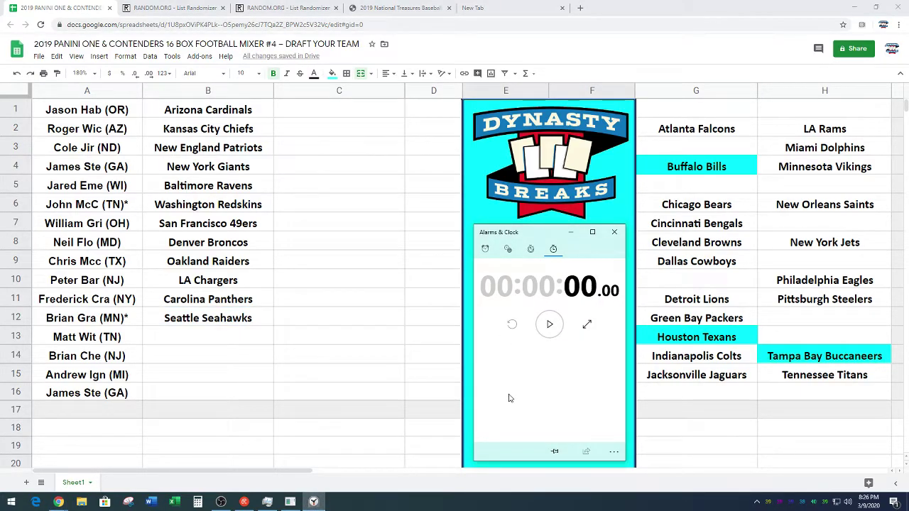
pyautogui.click(549, 324)
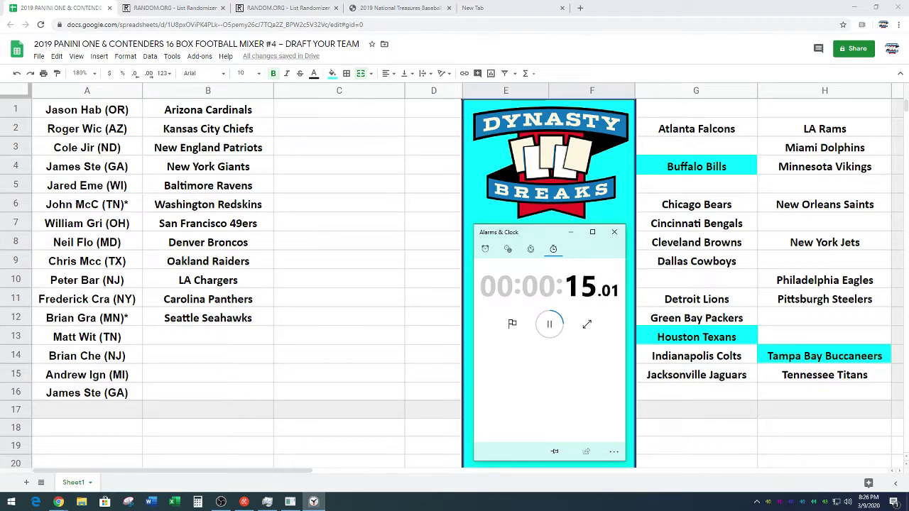
# Stop and reset the stopwatch, and move Pittsburgh Steelers from H11 in the team list to B13 as the thirteenth pick
pyautogui.hotkey('alt', 'Tab')
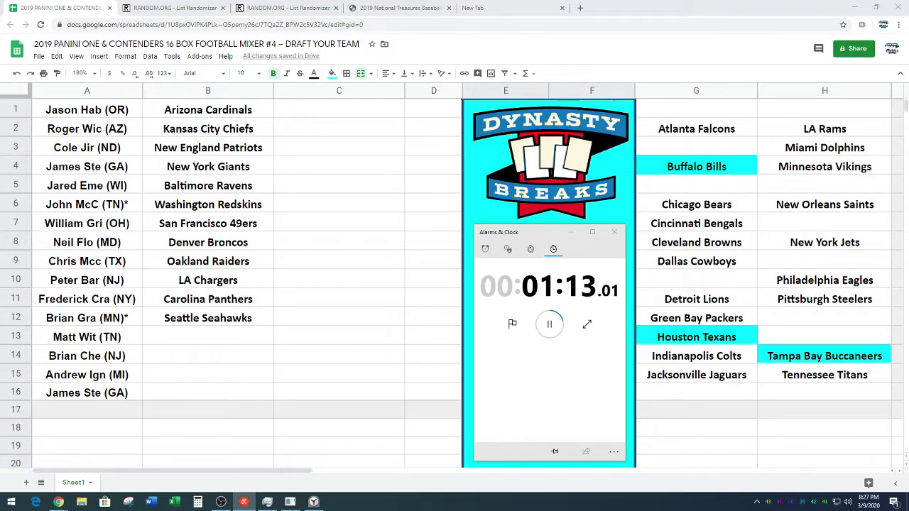
pyautogui.click(548, 323)
pyautogui.click(512, 324)
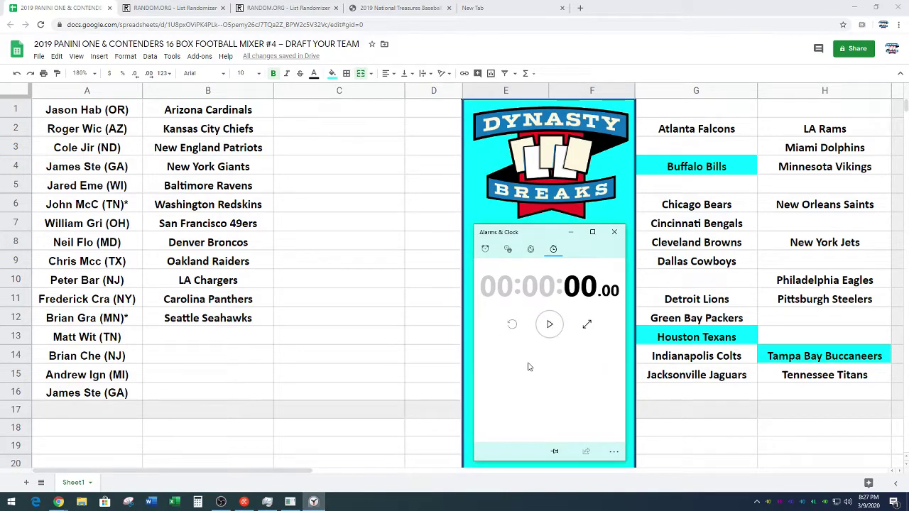
pyautogui.click(826, 303)
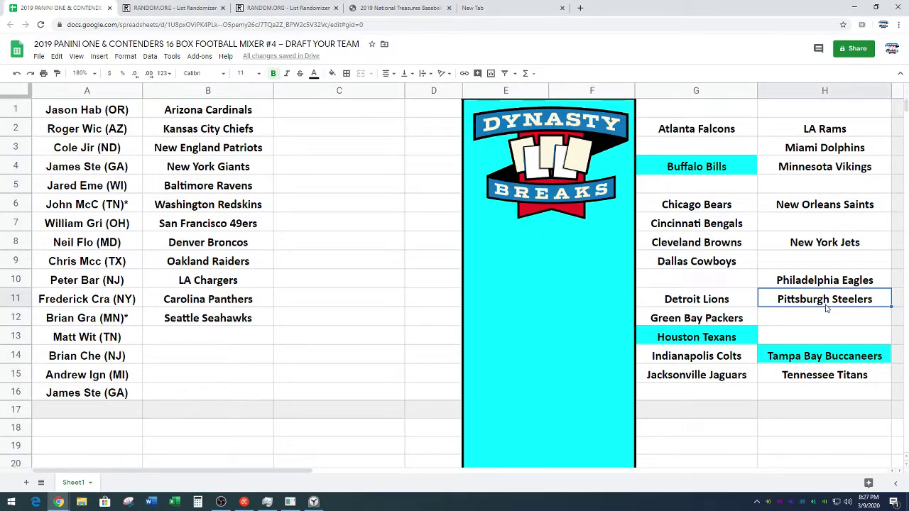
pyautogui.click(211, 338)
pyautogui.hotkey('ctrl', 'v')
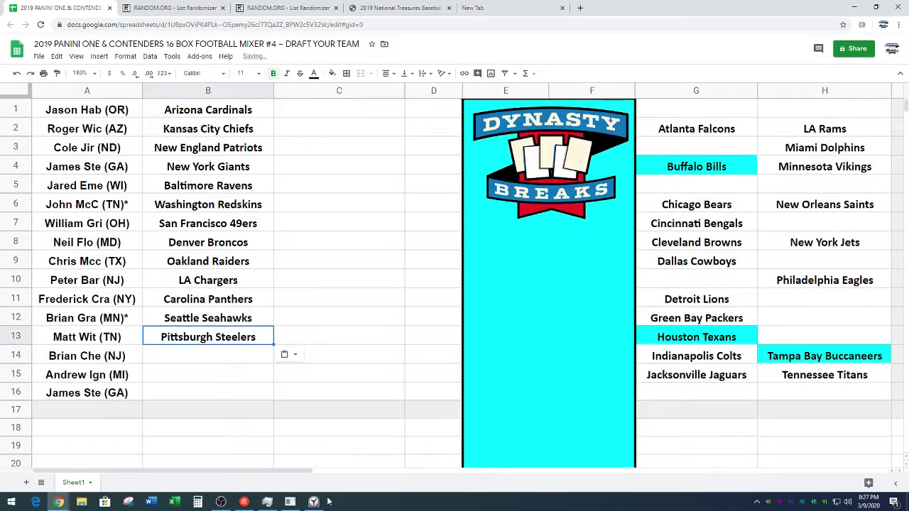
# Start the Alarms & Clock stopwatch for the fourteenth pick and move New Orleans Saints from H6 in the team list to B14
pyautogui.hotkey('alt', 'Tab')
pyautogui.click(551, 328)
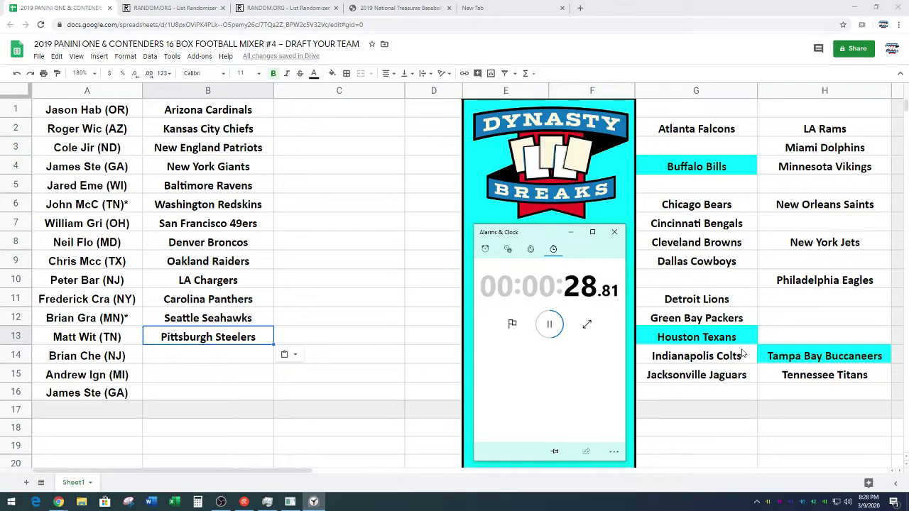
pyautogui.click(825, 205)
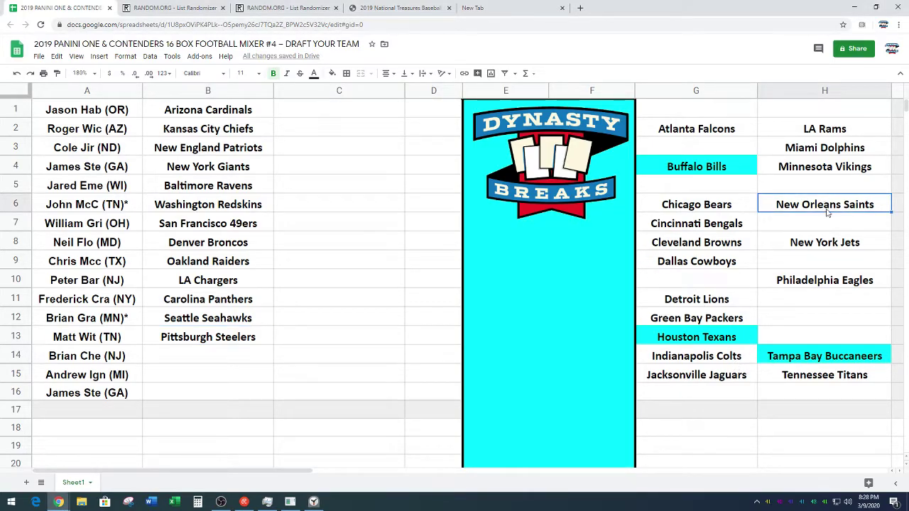
pyautogui.click(234, 356)
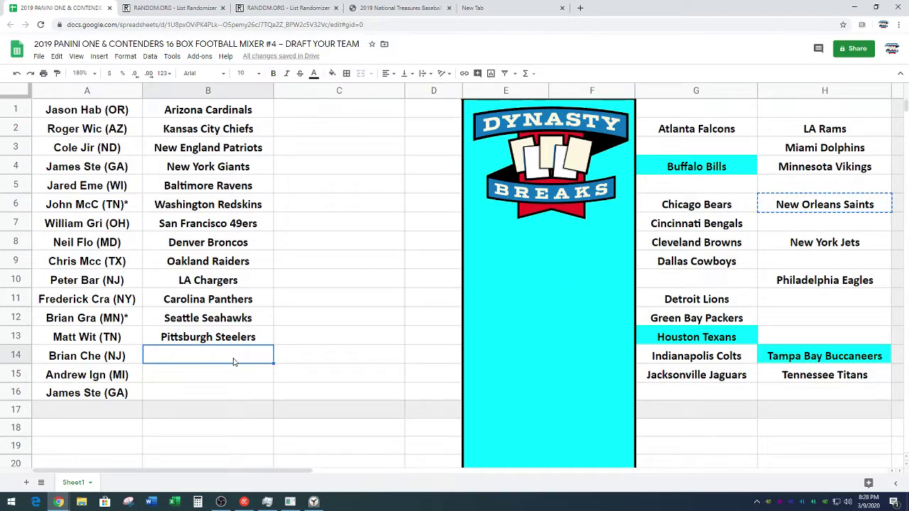
pyautogui.write('New Orleans Saints')
pyautogui.click(254, 374)
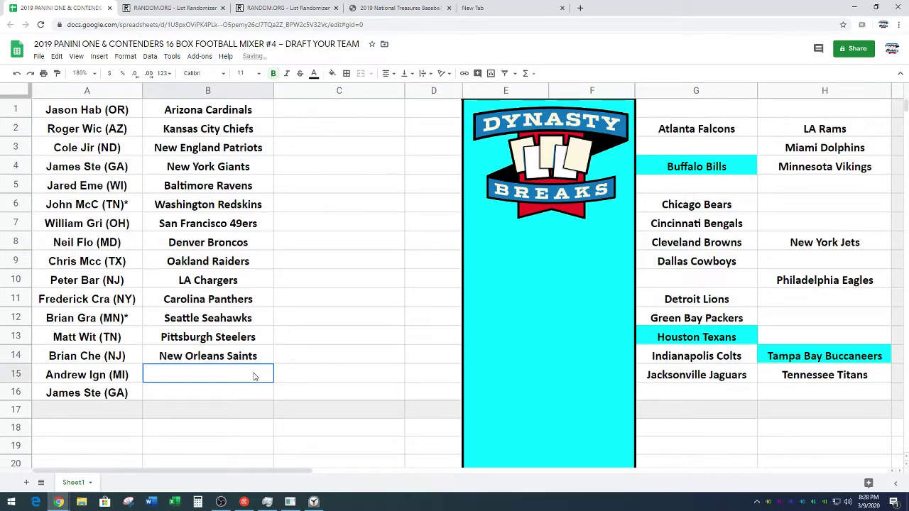
# Reset and restart the Alarms & Clock stopwatch for the fifteenth pick, and move Detroit Lions from G11 in the team list to B15
pyautogui.click(313, 502)
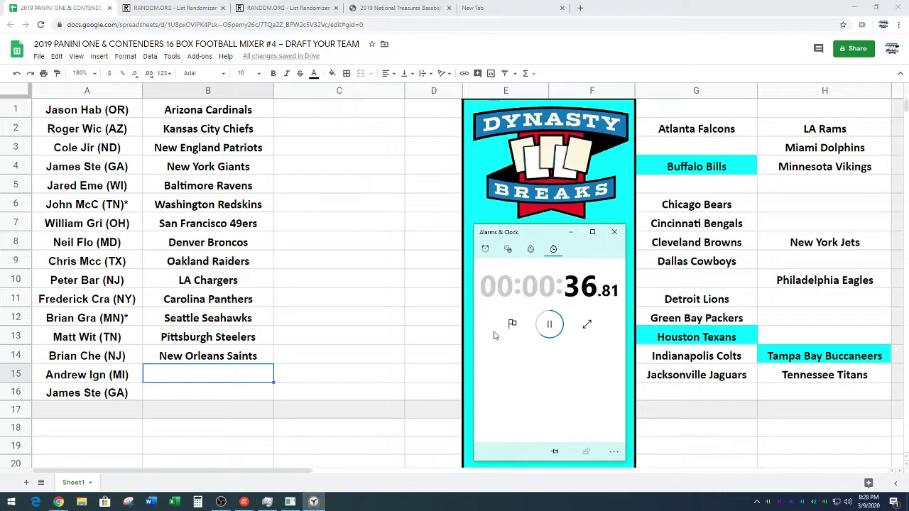
pyautogui.click(548, 325)
pyautogui.click(512, 325)
pyautogui.click(549, 324)
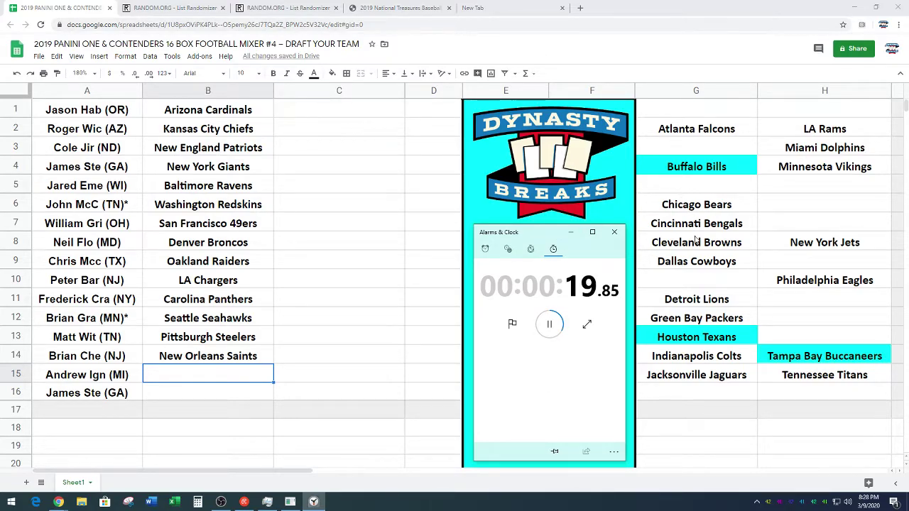
pyautogui.click(689, 299)
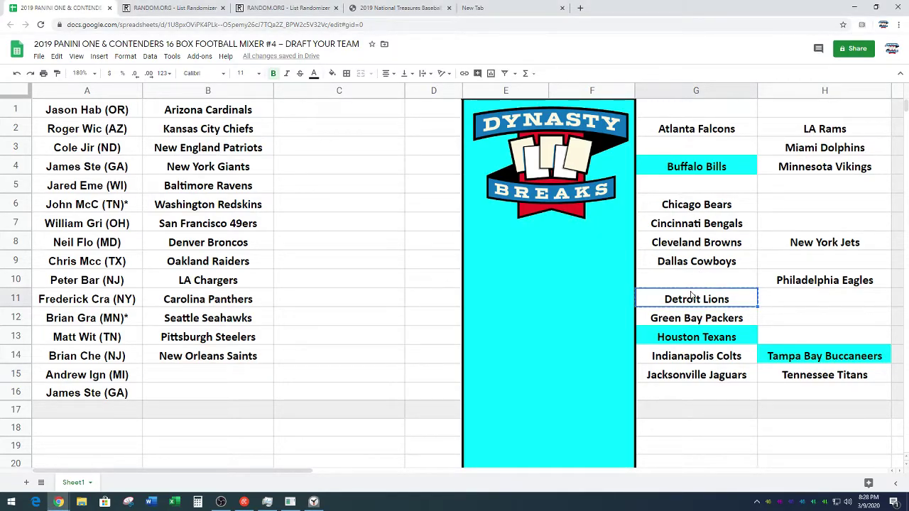
pyautogui.click(259, 374)
pyautogui.write('Detroit Lions')
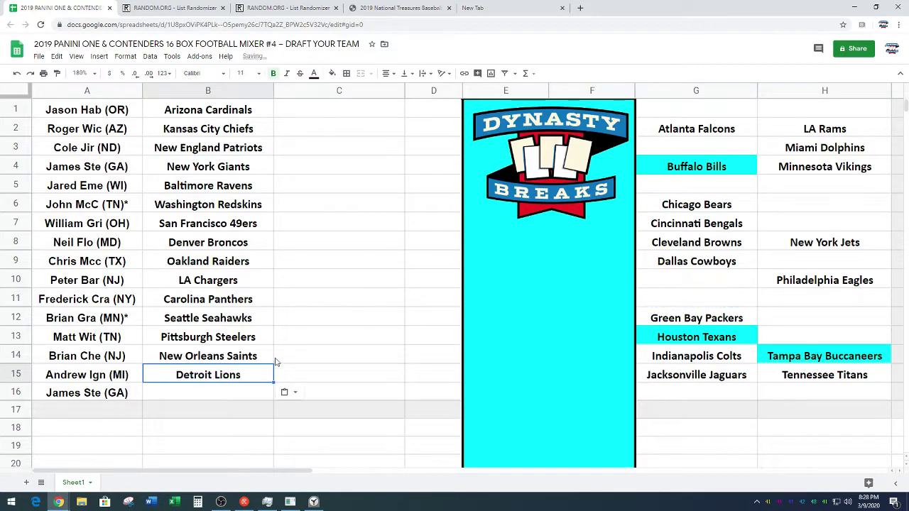
# Reset and restart the Alarms & Clock stopwatch for the sixteenth pick, and move Jacksonville Jaguars from G15 in the team list to B16
pyautogui.click(313, 501)
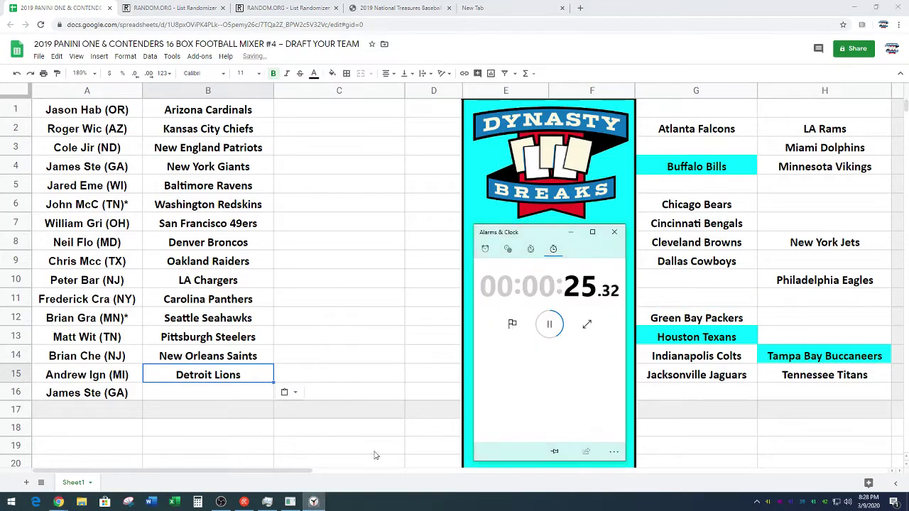
pyautogui.click(550, 324)
pyautogui.click(512, 324)
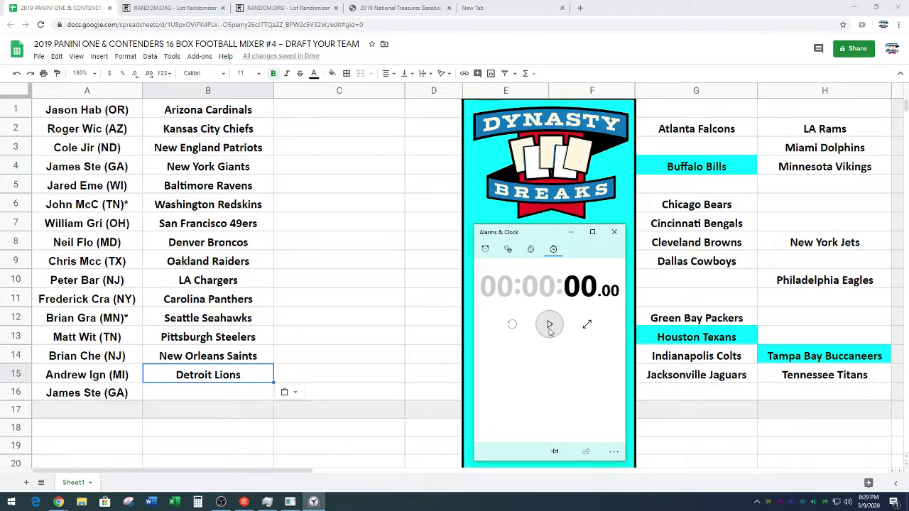
pyautogui.click(550, 328)
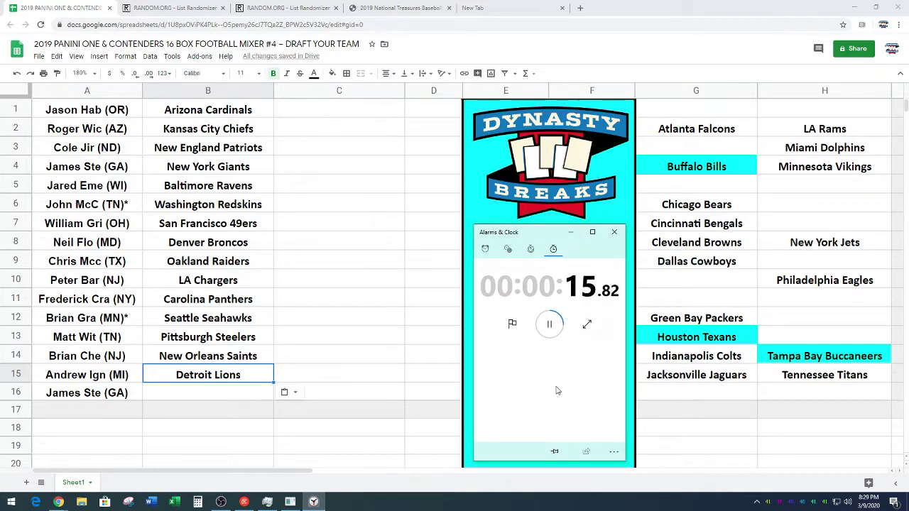
pyautogui.click(667, 381)
pyautogui.hotkey('ctrl', 'c')
pyautogui.click(269, 390)
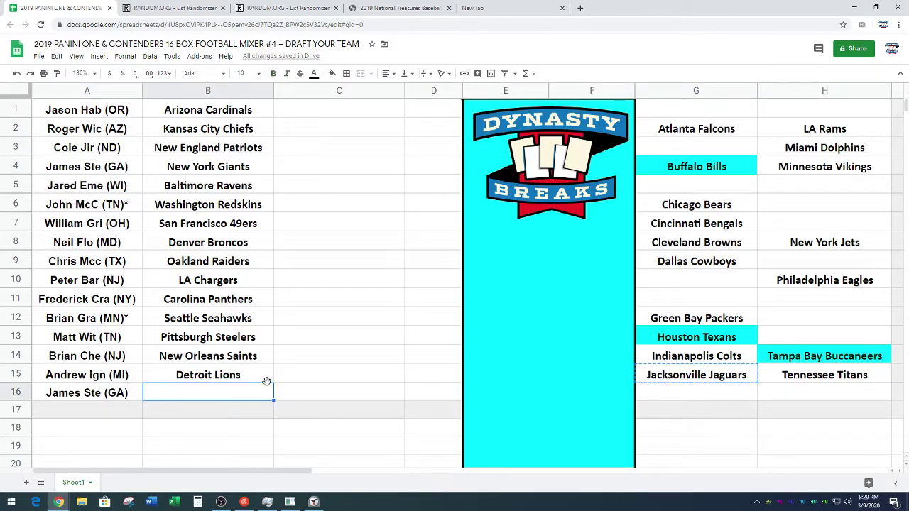
pyautogui.hotkey('ctrl', 'v')
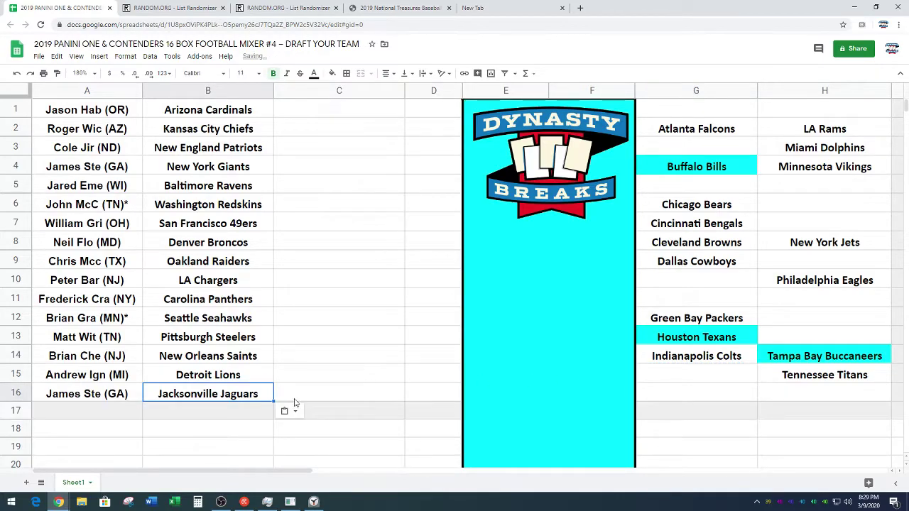
# Move Chicago Bears from G6 in the team list to C16 as the row 16 participant's second team
pyautogui.click(315, 502)
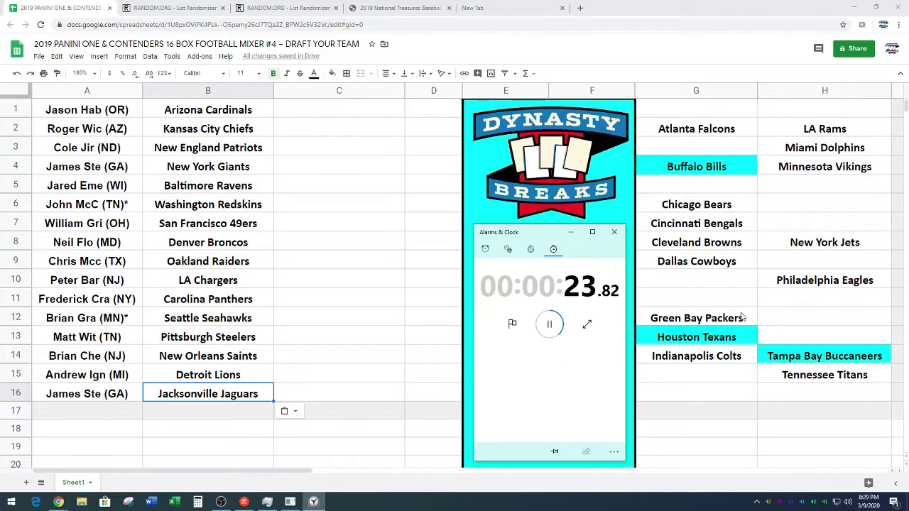
pyautogui.click(732, 206)
pyautogui.hotkey('ctrl', 'x')
pyautogui.click(368, 396)
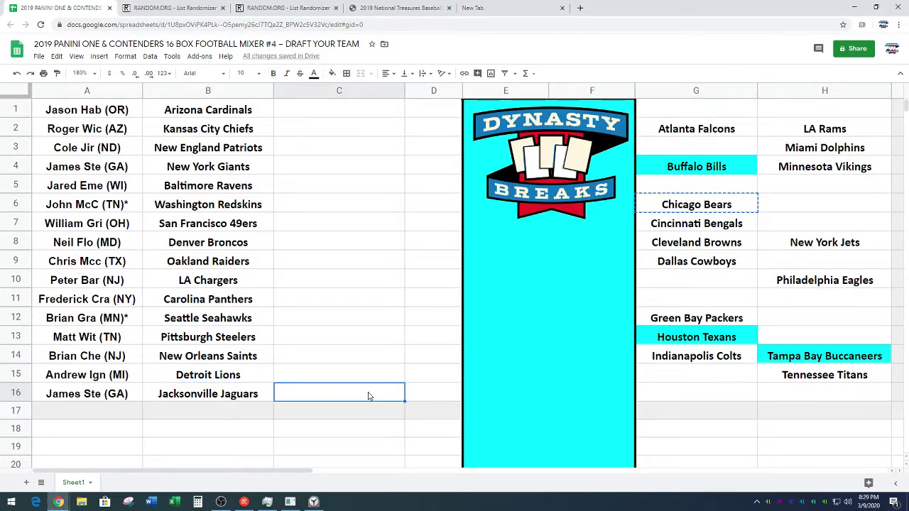
pyautogui.hotkey('ctrl', 'v')
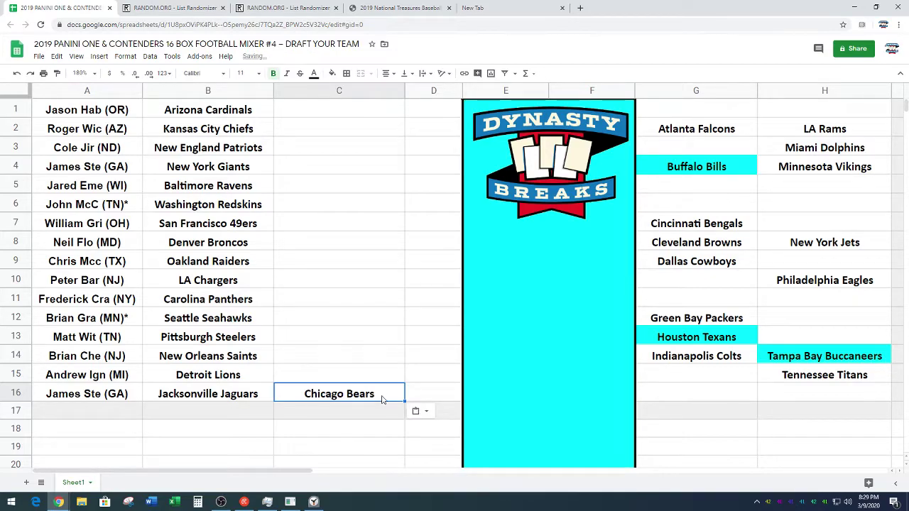
# Reset and restart the Alarms & Clock stopwatch for row 15's second pick, and move Philadelphia Eagles from H10 in the team list to C15
pyautogui.click(313, 502)
pyautogui.click(546, 334)
pyautogui.click(512, 325)
pyautogui.click(545, 328)
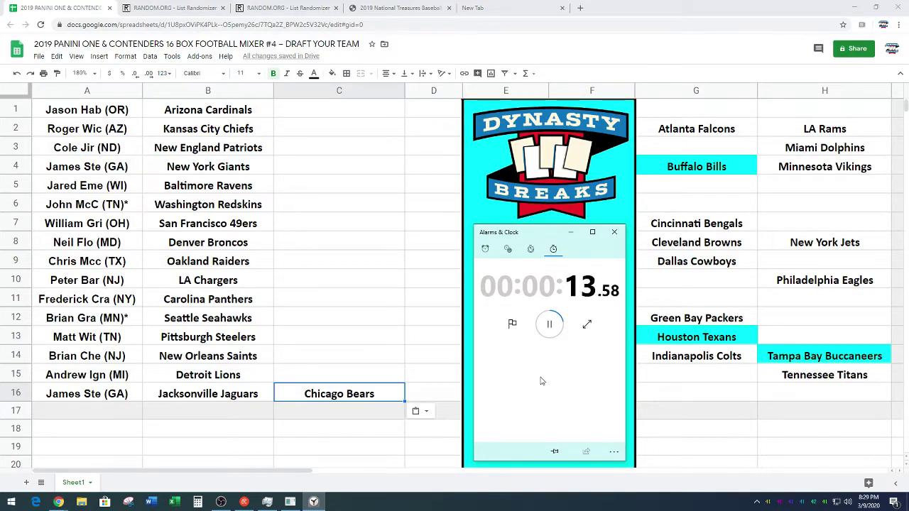
pyautogui.click(759, 285)
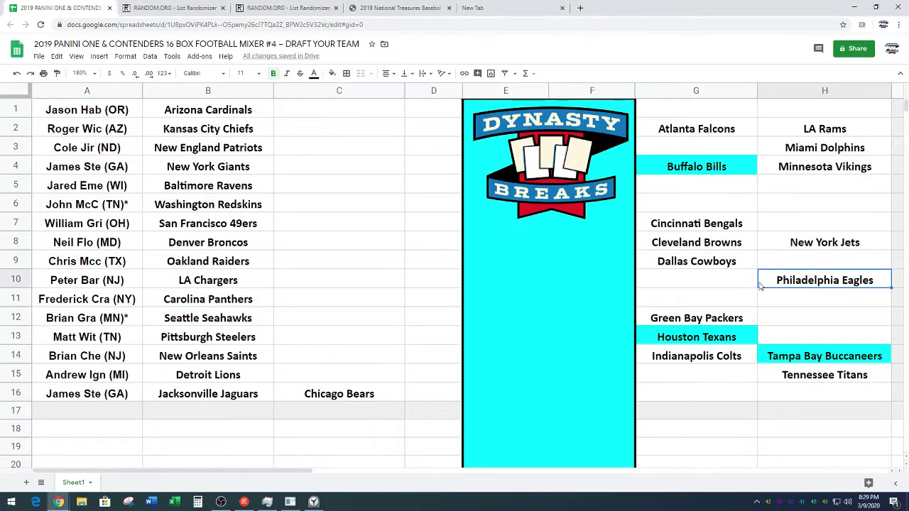
pyautogui.click(392, 375)
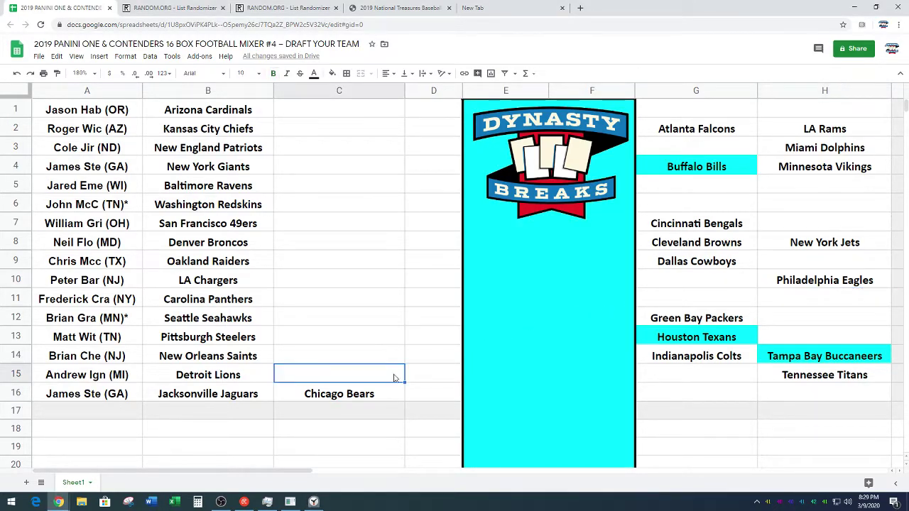
pyautogui.hotkey('ctrl', 'v')
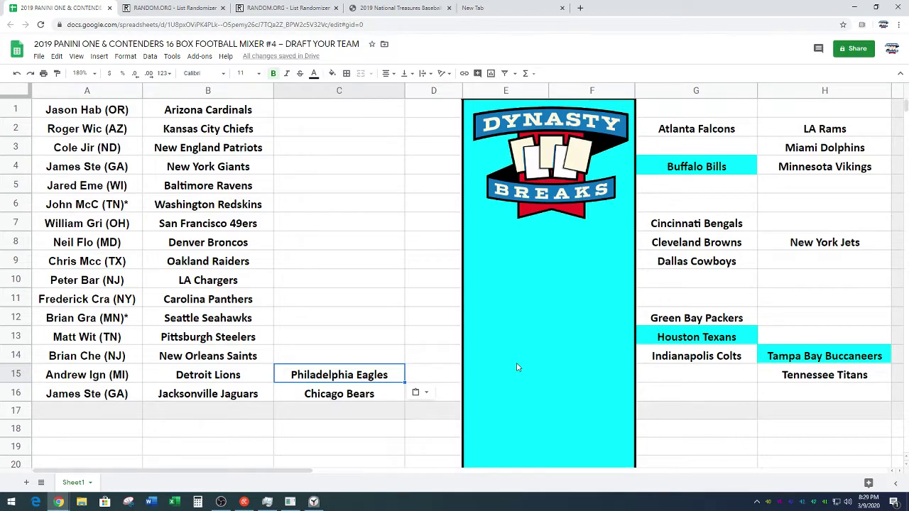
# Stop and reset the Alarms & Clock stopwatch, and restart it for row 14's second pick
pyautogui.click(313, 501)
pyautogui.click(549, 324)
pyautogui.click(511, 324)
pyautogui.click(549, 324)
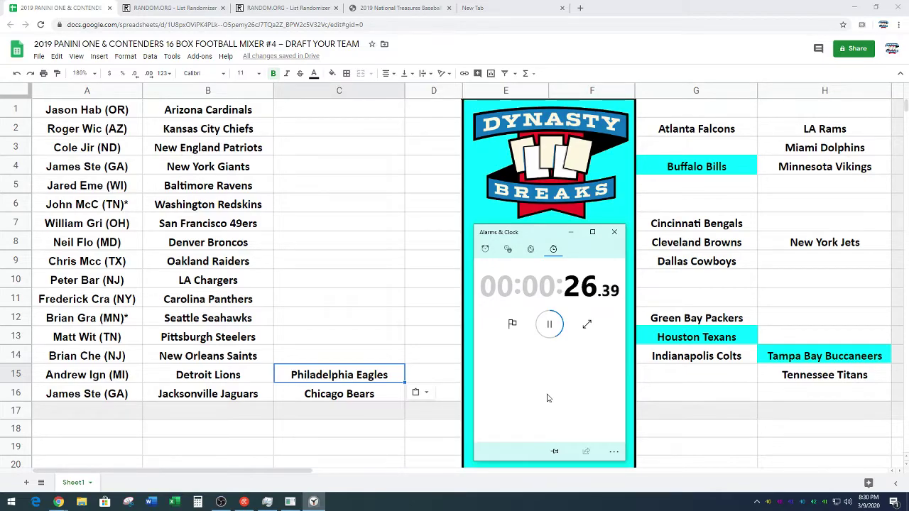
# Stop and reset the stopwatch, and move Green Bay Packers from G12 in the team list to C14
pyautogui.click(549, 324)
pyautogui.click(513, 325)
pyautogui.click(746, 327)
pyautogui.hotkey('ctrl', 'c')
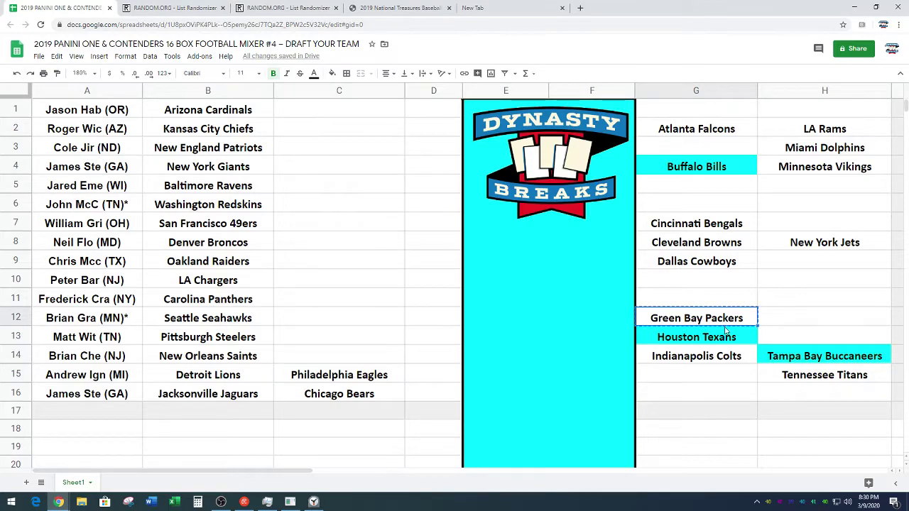
pyautogui.click(391, 356)
pyautogui.hotkey('ctrl', 'v')
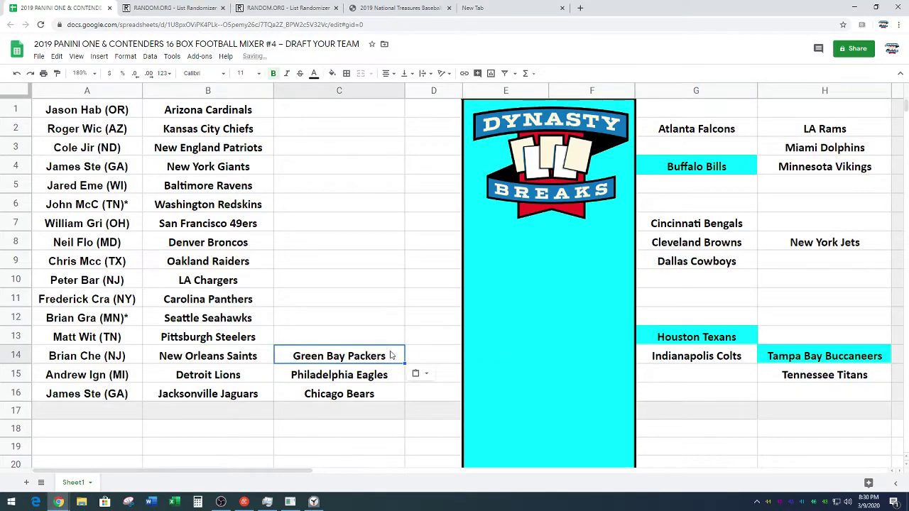
# Start the Alarms & Clock stopwatch for row 13's second pick and move Tennessee Titans from H15 in the team list to C13
pyautogui.click(314, 501)
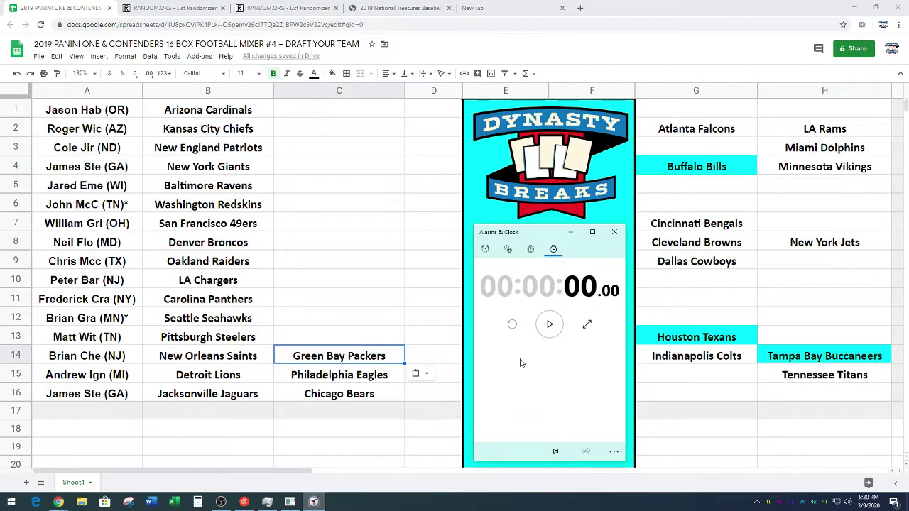
pyautogui.click(548, 324)
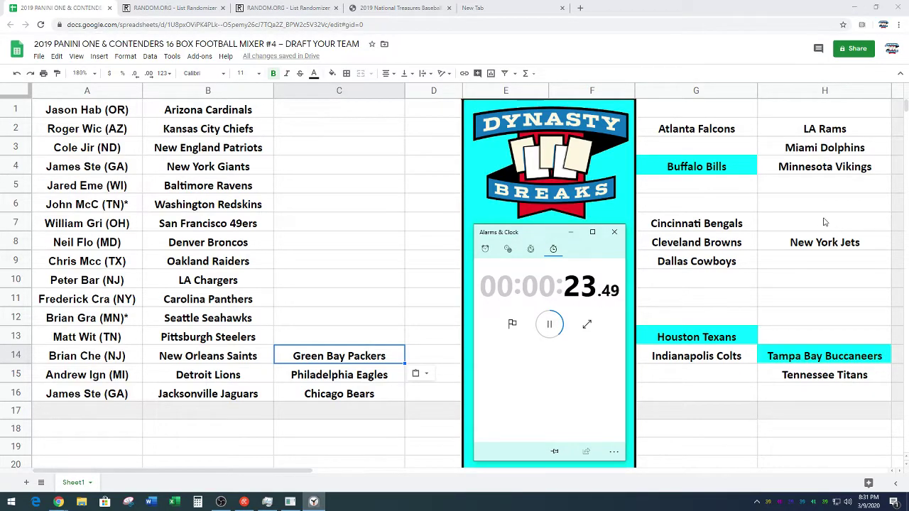
pyautogui.click(808, 376)
pyautogui.hotkey('ctrl', 'c')
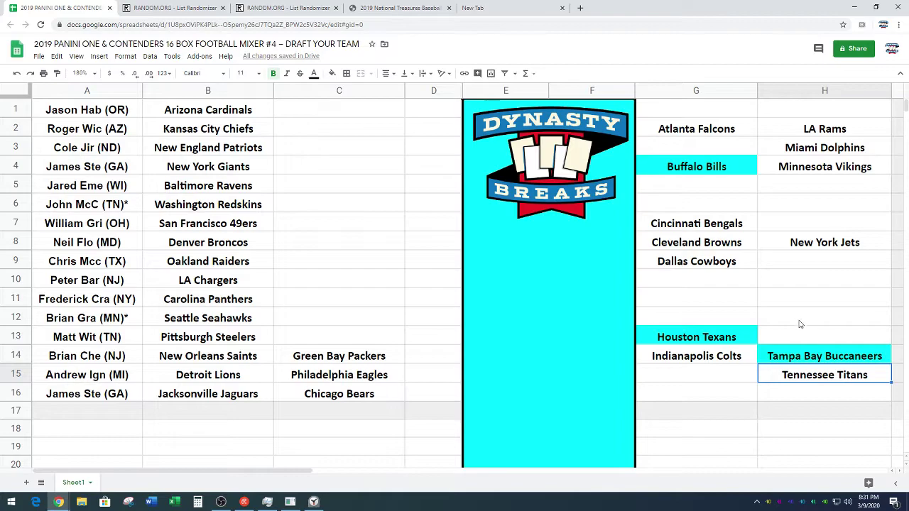
pyautogui.click(364, 338)
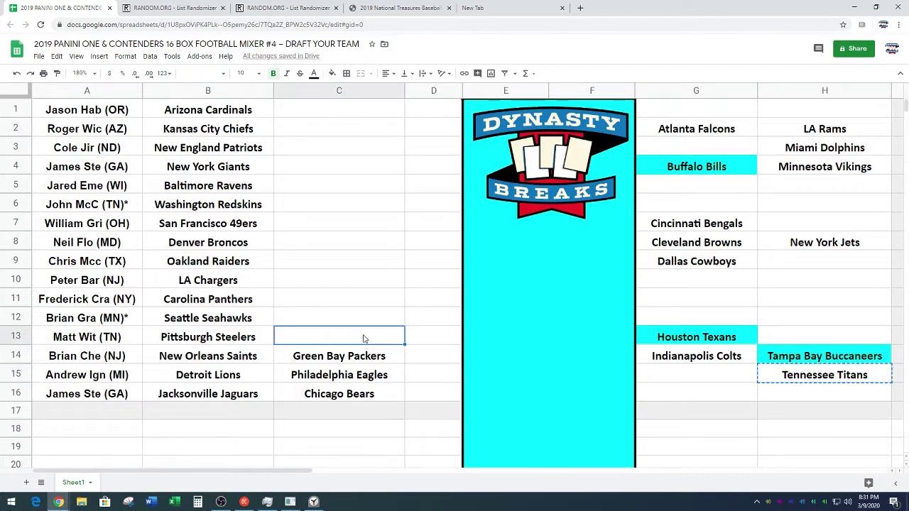
pyautogui.hotkey('ctrl', 'v')
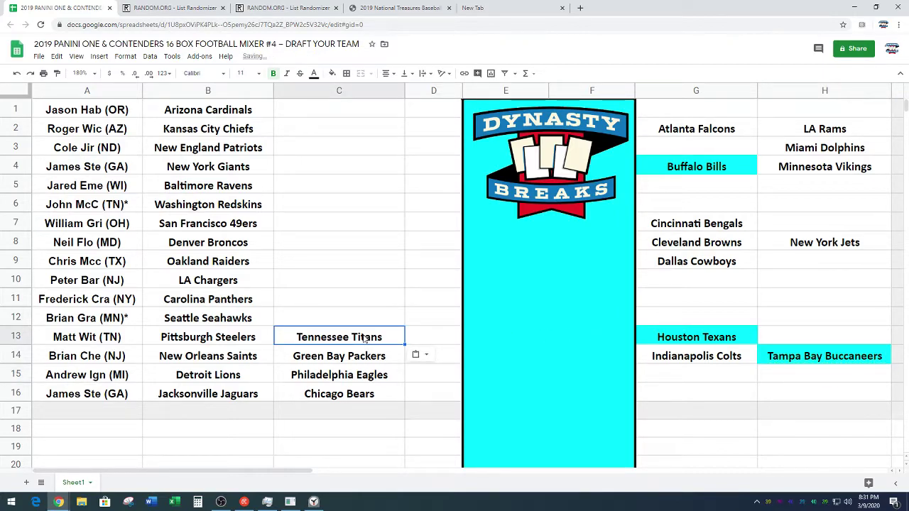
# Stop and reset the Alarms & Clock stopwatch, and restart it for row 12's second pick
pyautogui.click(313, 502)
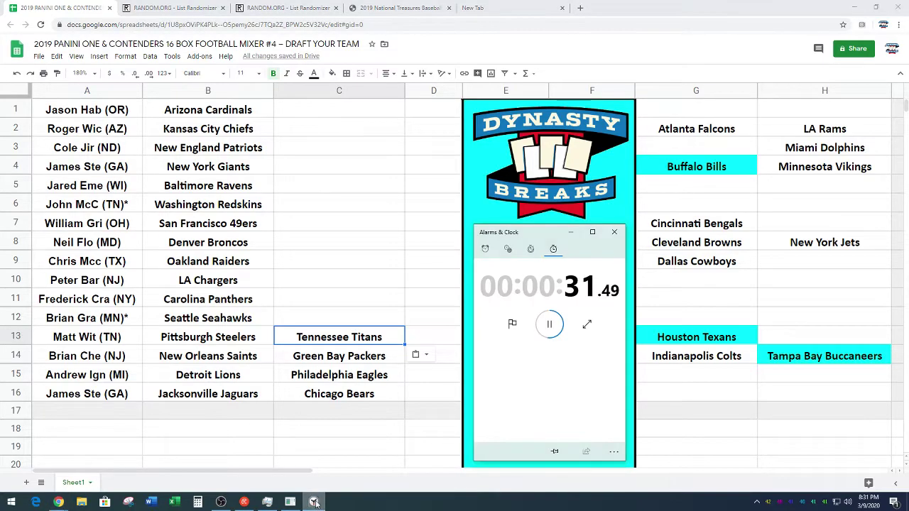
pyautogui.click(540, 325)
pyautogui.click(512, 324)
pyautogui.click(549, 325)
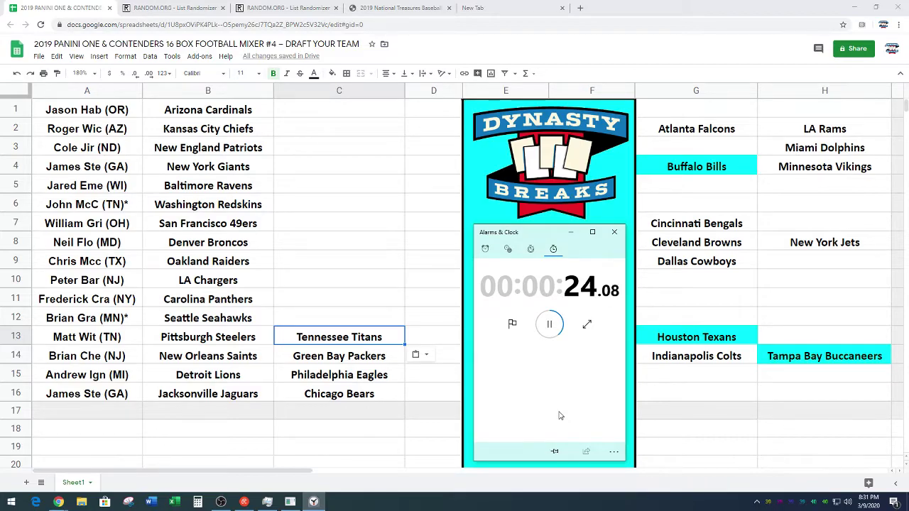
# Stop and reset the stopwatch, and move Indianapolis Colts from G14 in the team list to C12
pyautogui.click(549, 328)
pyautogui.click(512, 325)
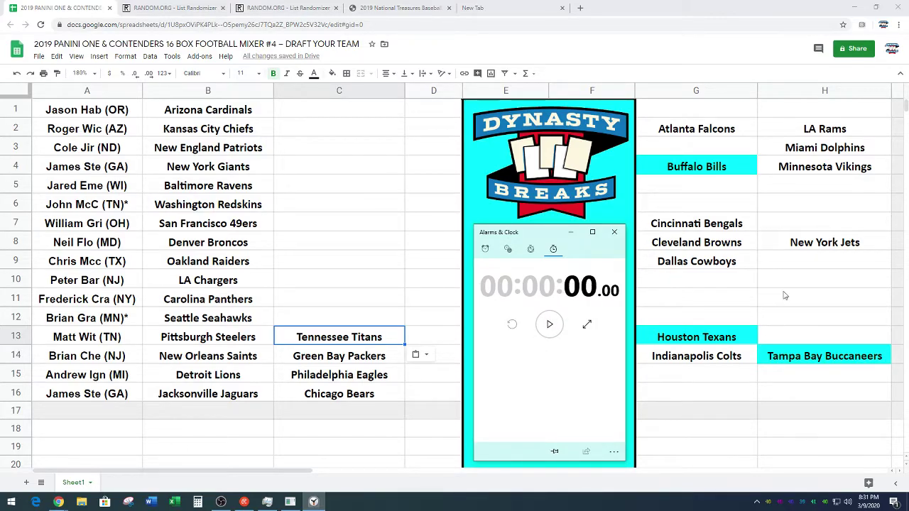
pyautogui.click(736, 363)
pyautogui.hotkey('ctrl', 'c')
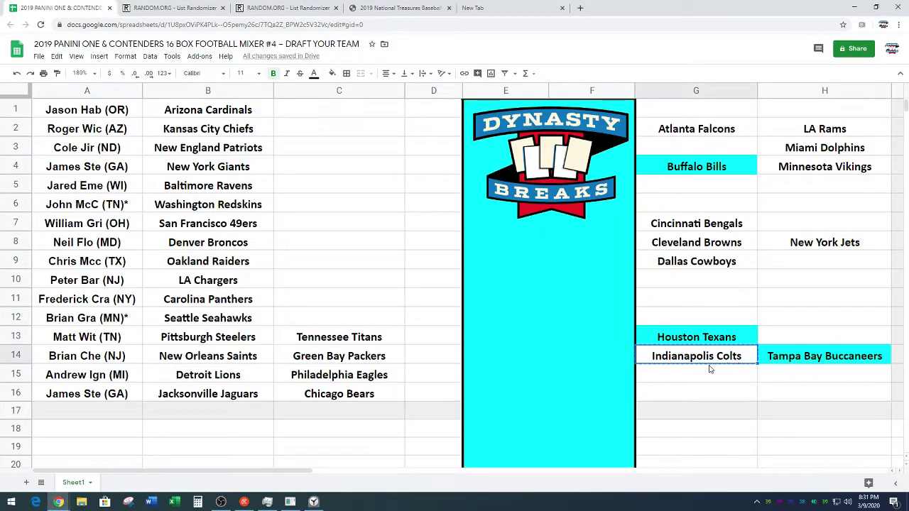
pyautogui.click(352, 320)
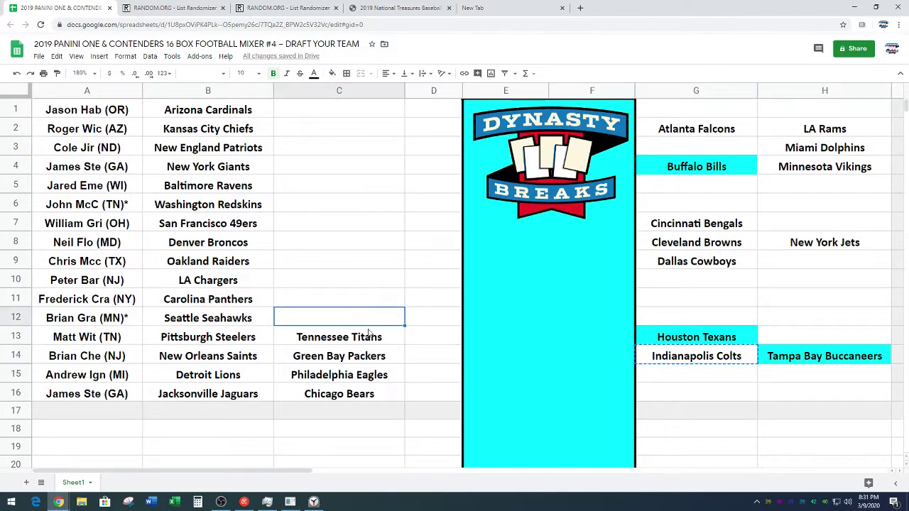
pyautogui.hotkey('ctrl', 'v')
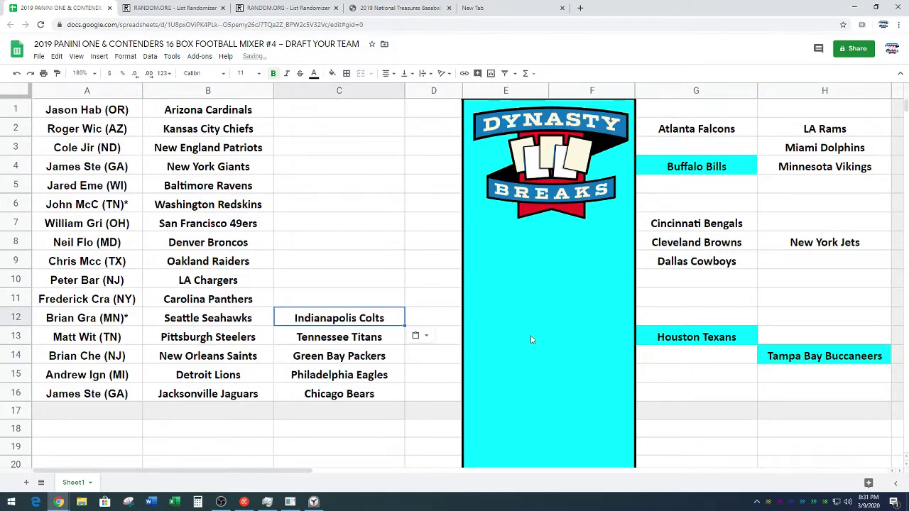
# Start the Alarms & Clock stopwatch for row 11's second pick
pyautogui.click(313, 502)
pyautogui.click(549, 325)
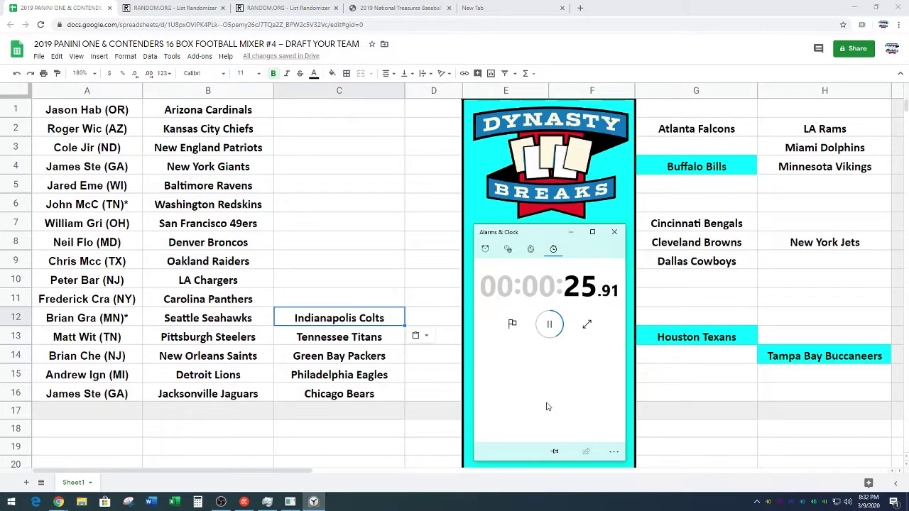
# Move Dallas Cowboys from G9 in the team list to C11
pyautogui.click(695, 267)
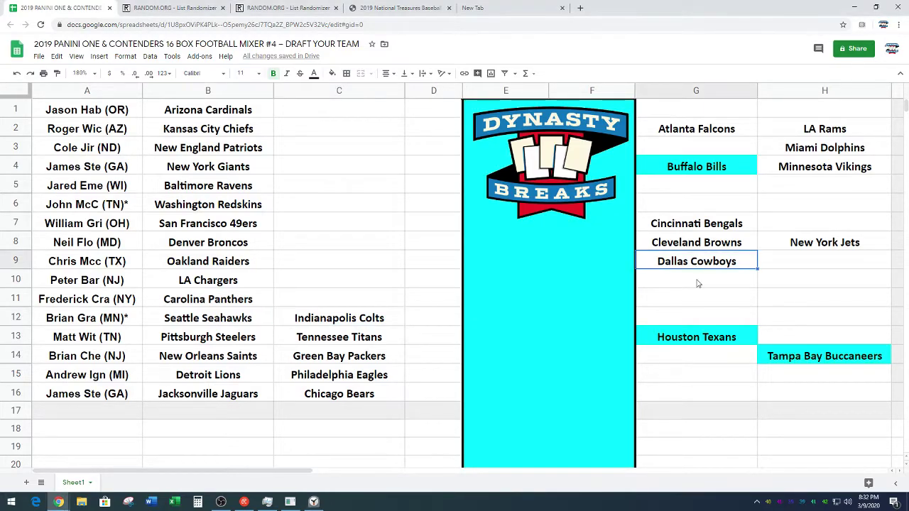
pyautogui.hotkey('ctrl', 'c')
pyautogui.click(354, 296)
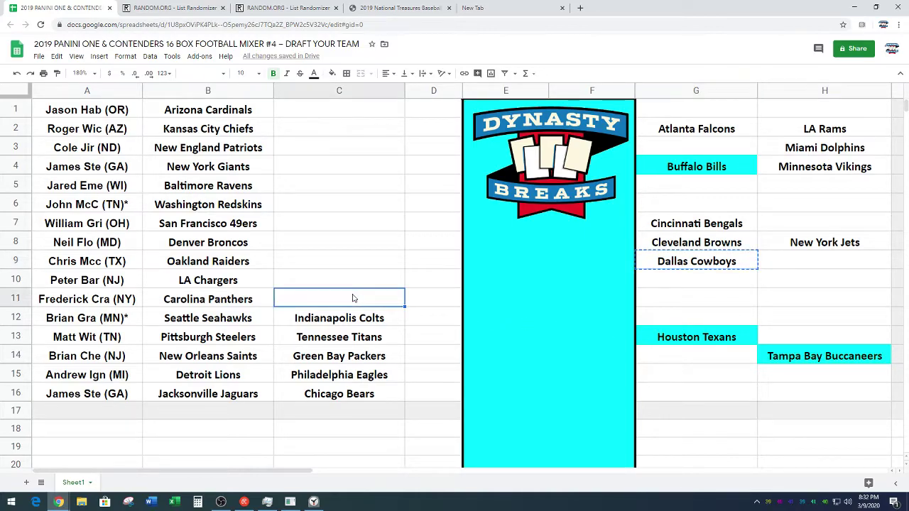
pyautogui.hotkey('ctrl', 'v')
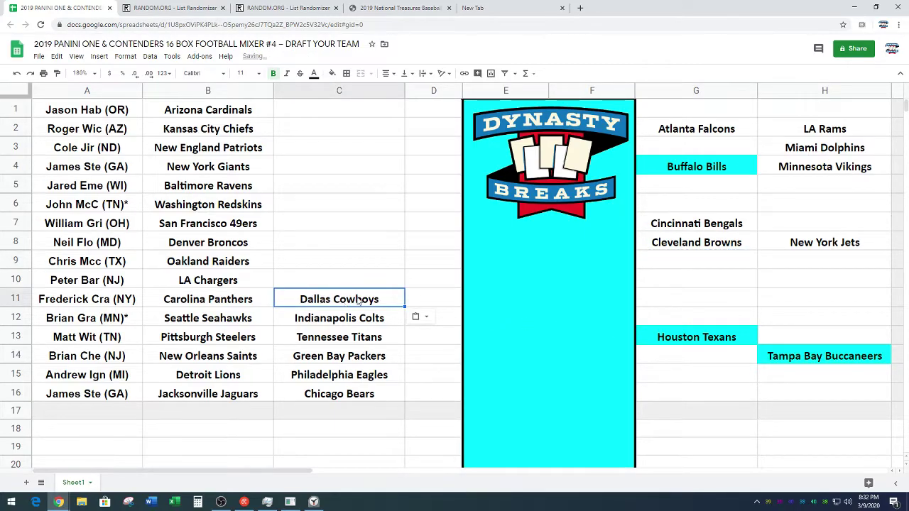
# Stop and reset the Alarms & Clock stopwatch, and restart it for row 10's second pick
pyautogui.click(316, 503)
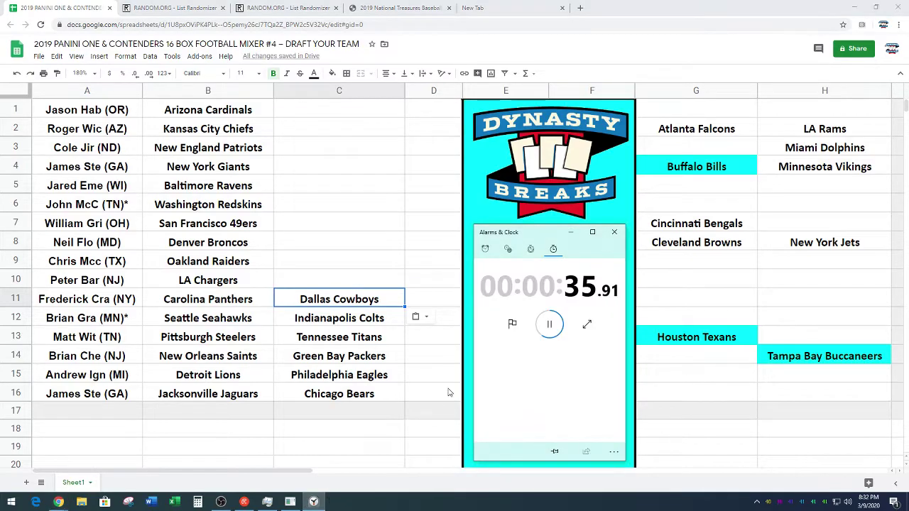
pyautogui.click(550, 324)
pyautogui.click(512, 324)
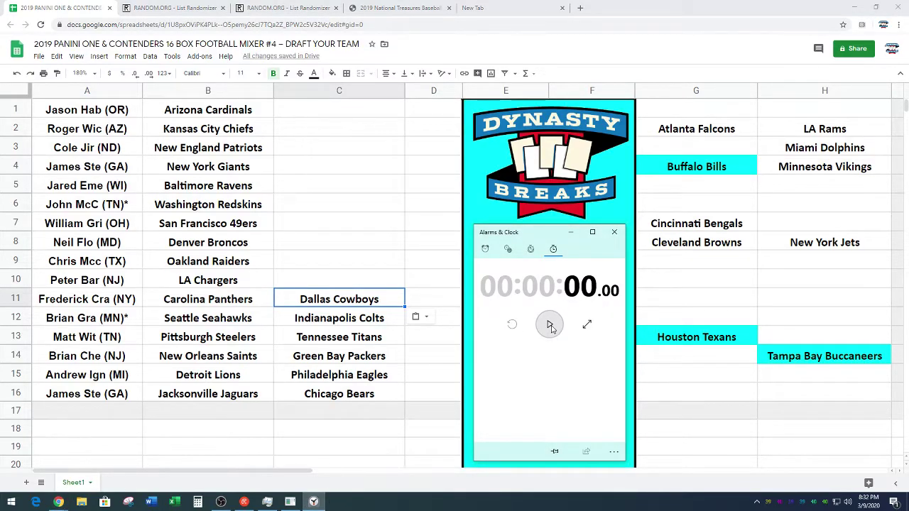
pyautogui.click(550, 326)
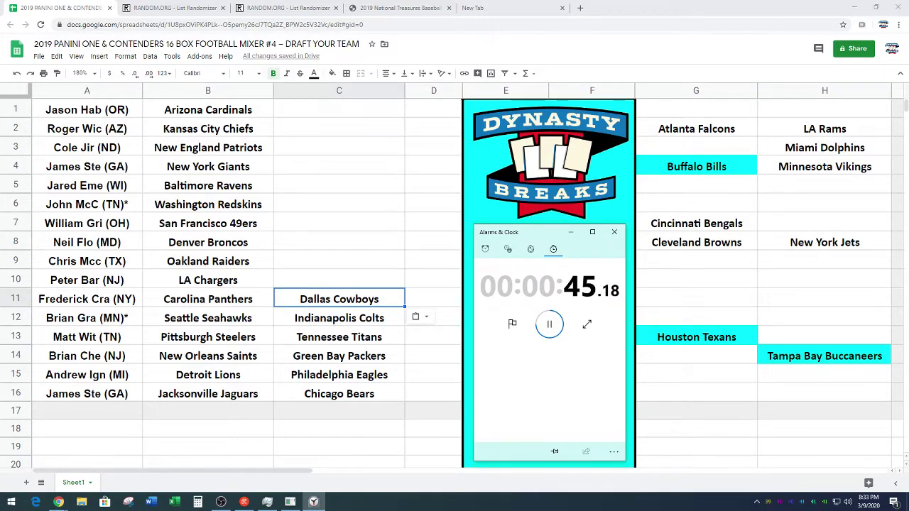
pyautogui.press('F12')
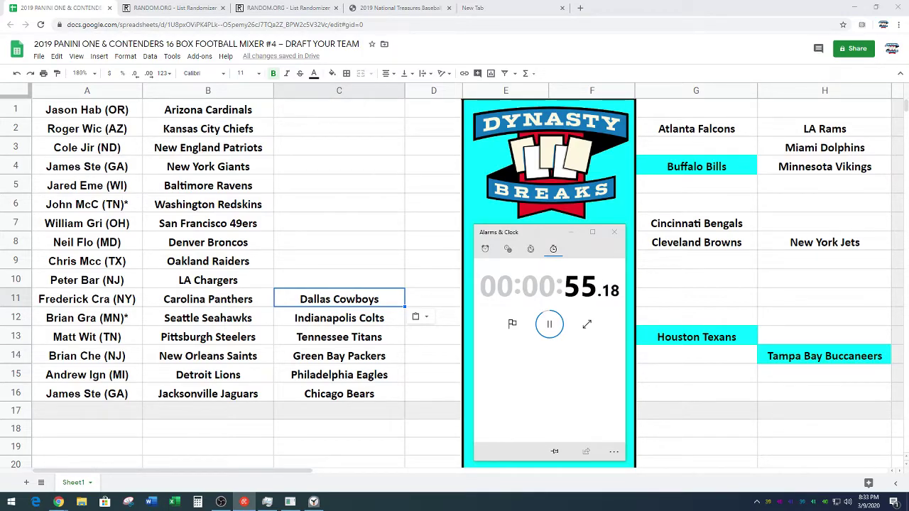
# Stop and reset the stopwatch, and move LA Rams from H2 in the team list to C10
pyautogui.click(548, 324)
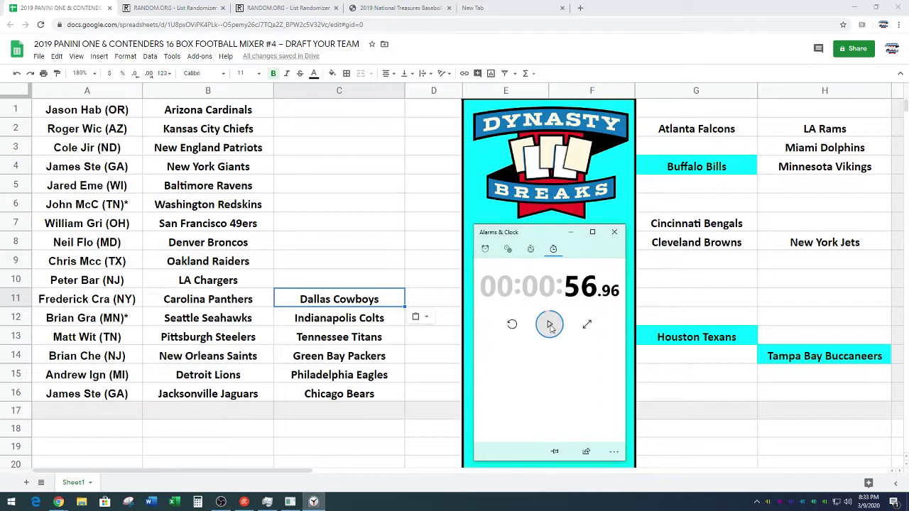
pyautogui.click(512, 324)
pyautogui.click(798, 128)
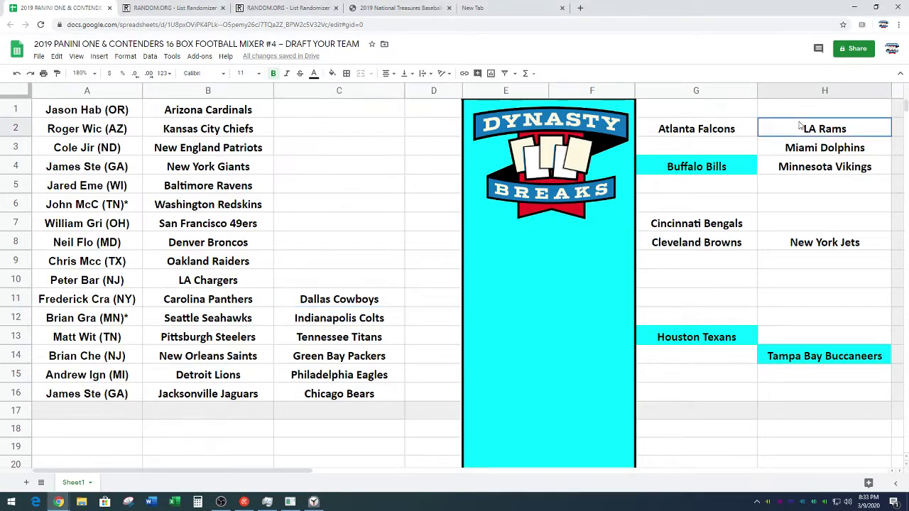
pyautogui.hotkey('ctrl', 'c')
pyautogui.click(365, 281)
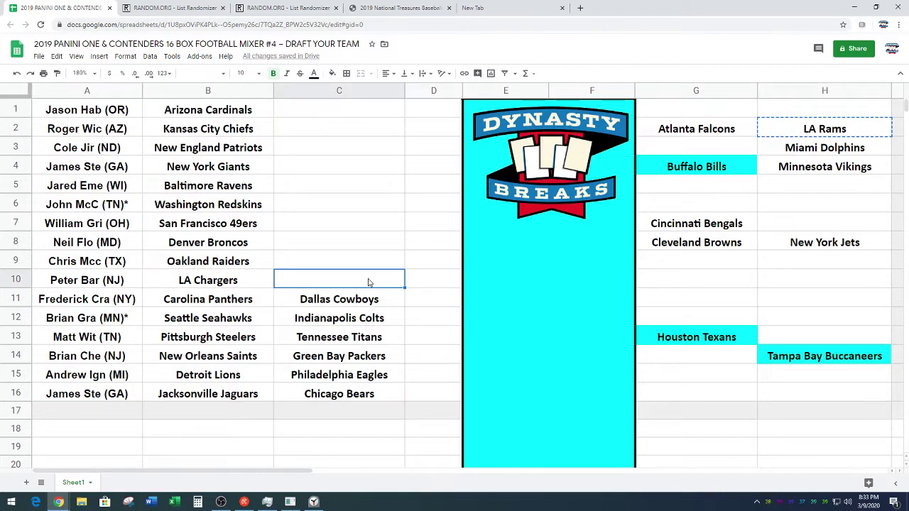
pyautogui.hotkey('ctrl', 'v')
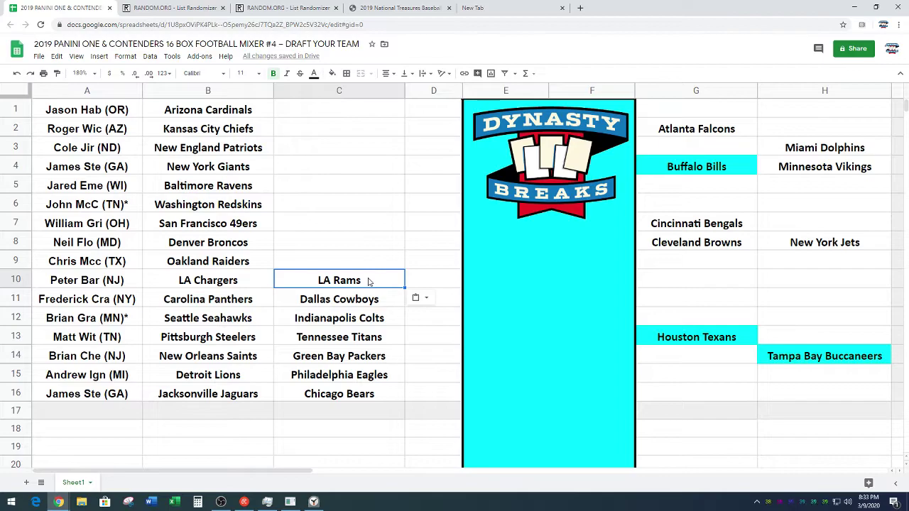
# Start the Alarms & Clock stopwatch for row 9's second pick and move Minnesota Vikings from H4 in the team list to C9
pyautogui.click(313, 502)
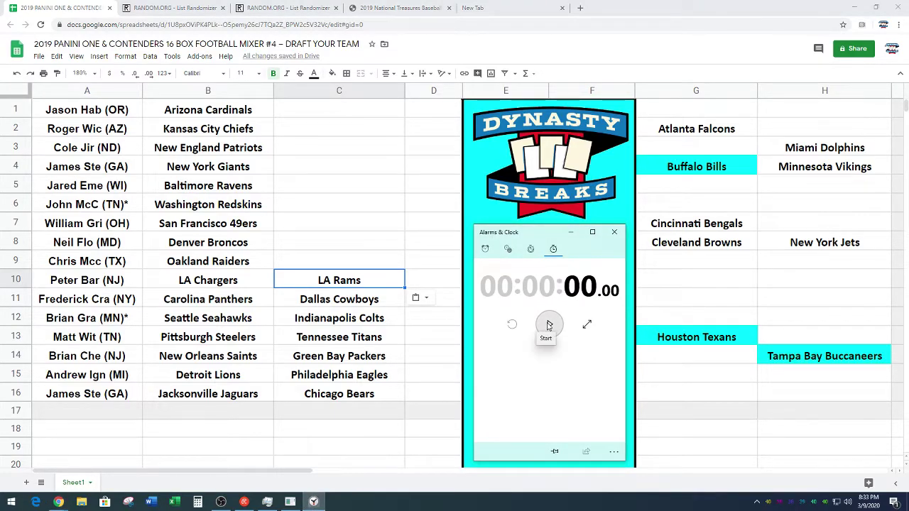
pyautogui.click(549, 325)
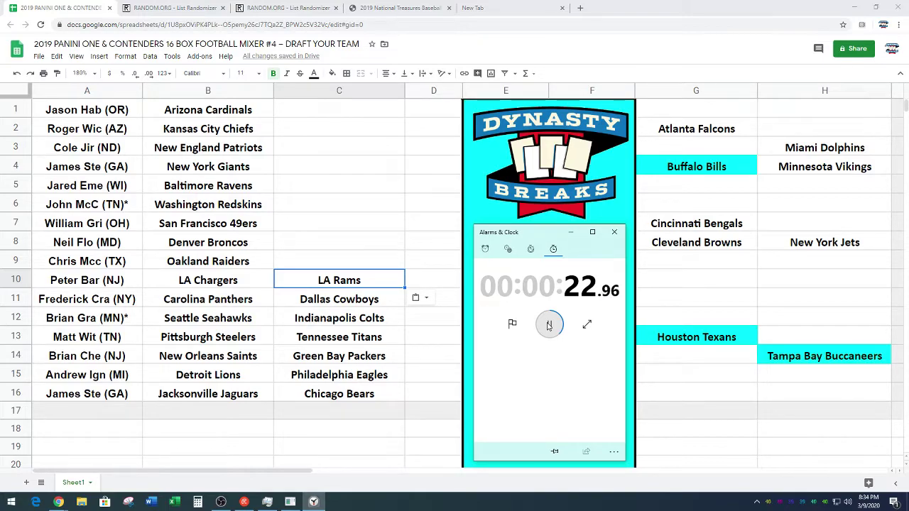
pyautogui.click(815, 171)
pyautogui.hotkey('ctrl', 'c')
pyautogui.click(365, 264)
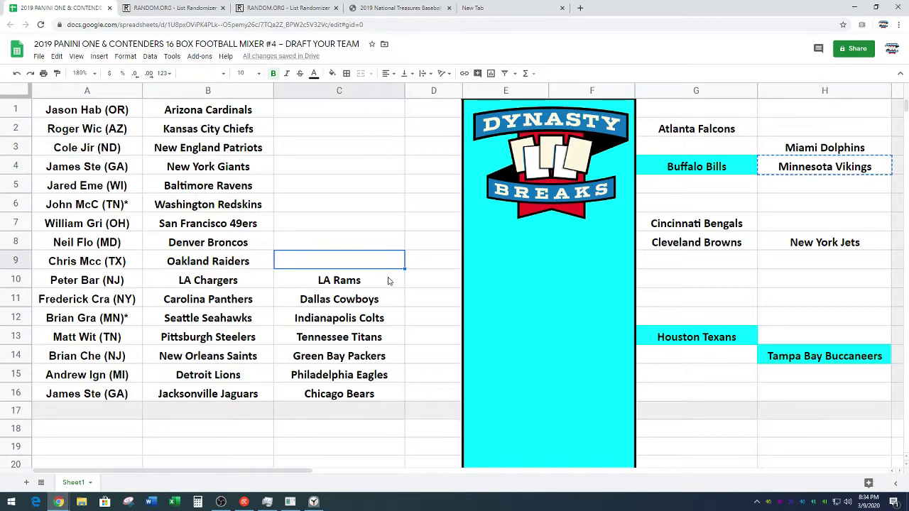
pyautogui.hotkey('ctrl', 'v')
# Stop and reset the Alarms & Clock stopwatch, and restart it for row 8's second pick
pyautogui.click(318, 503)
pyautogui.click(549, 324)
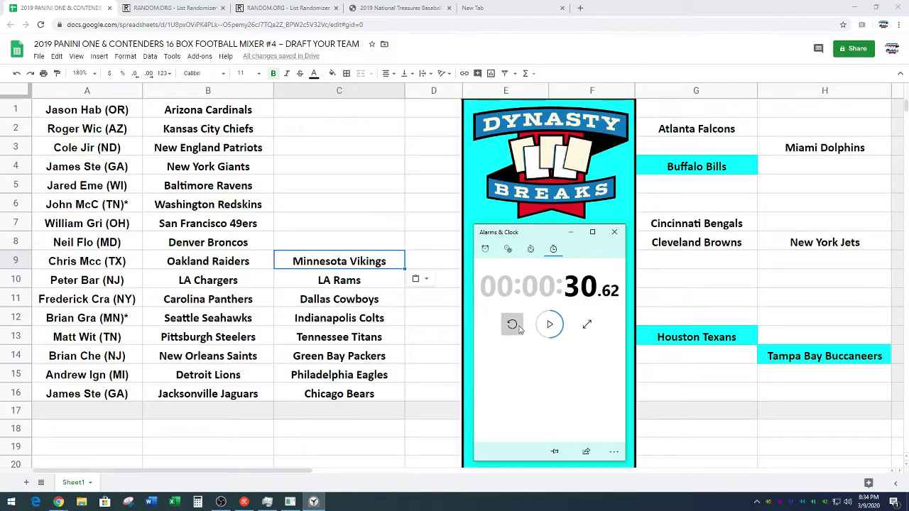
pyautogui.click(512, 323)
pyautogui.click(548, 324)
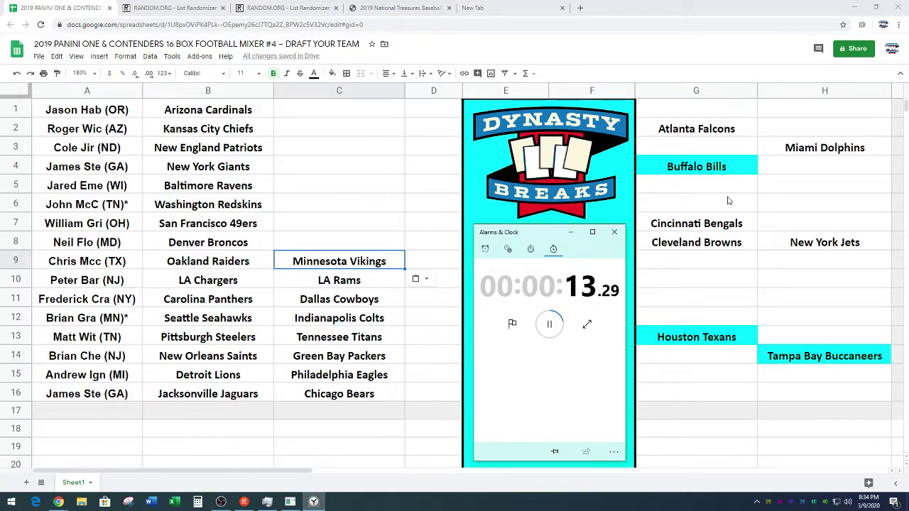
# Move Cincinnati Bengals from G7 in the team list to C8
pyautogui.click(703, 232)
pyautogui.hotkey('ctrl', 'c')
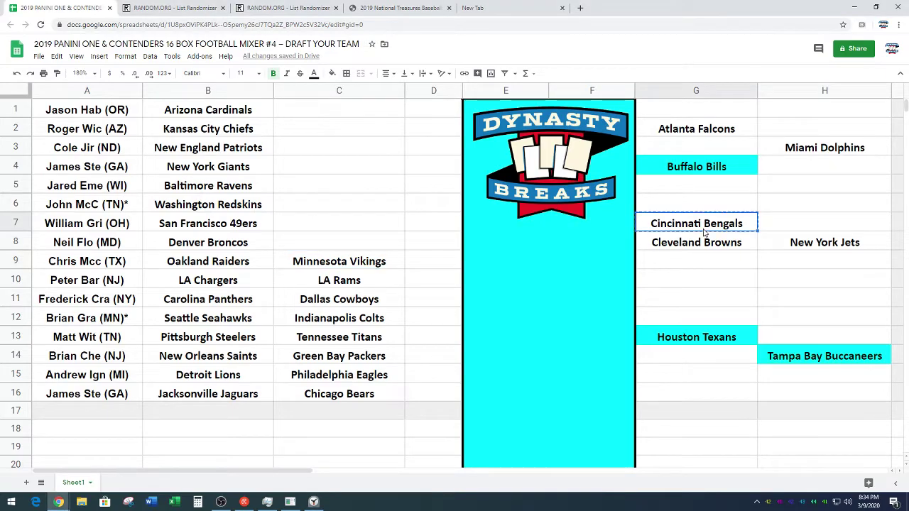
pyautogui.click(387, 240)
pyautogui.hotkey('ctrl', 'v')
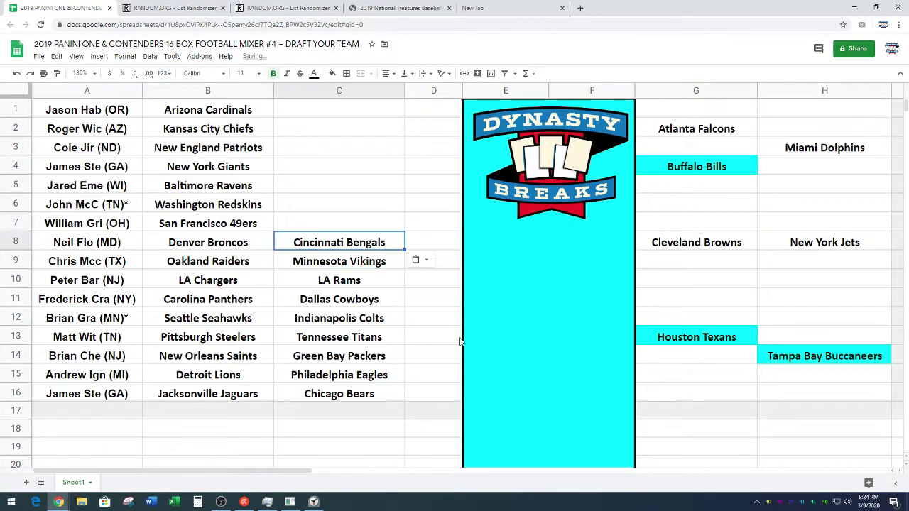
# Stop and reset the Alarms & Clock stopwatch, and restart it for row 7's second pick
pyautogui.click(313, 502)
pyautogui.click(549, 338)
pyautogui.click(511, 324)
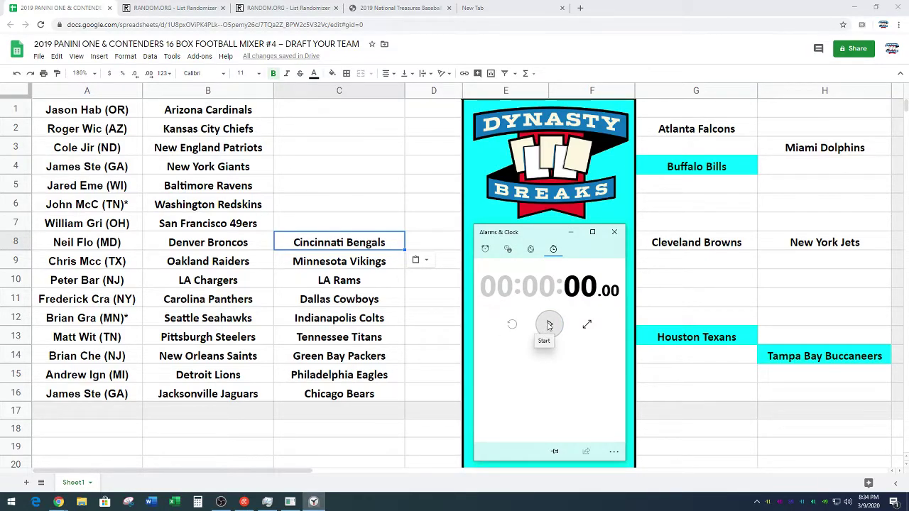
pyautogui.click(549, 325)
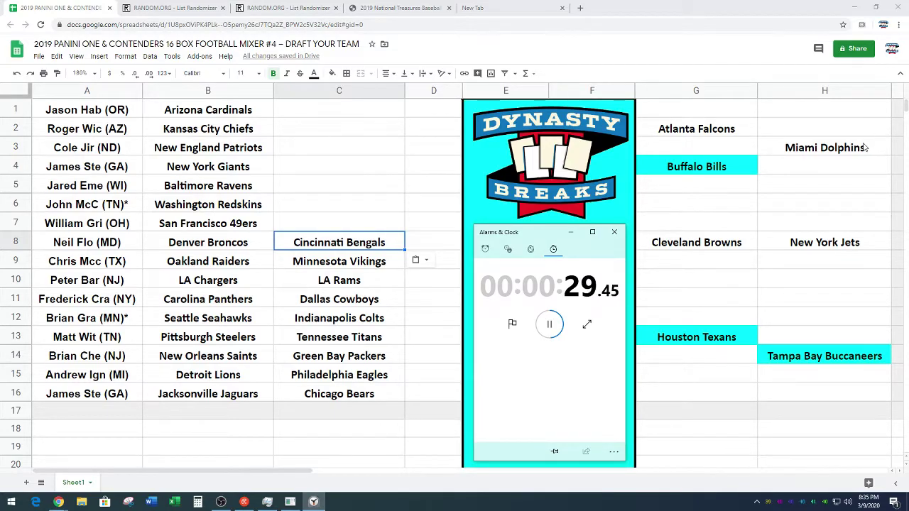
# Move Miami Dolphins from H3 in the team list to C7
pyautogui.click(802, 152)
pyautogui.hotkey('ctrl', 'c')
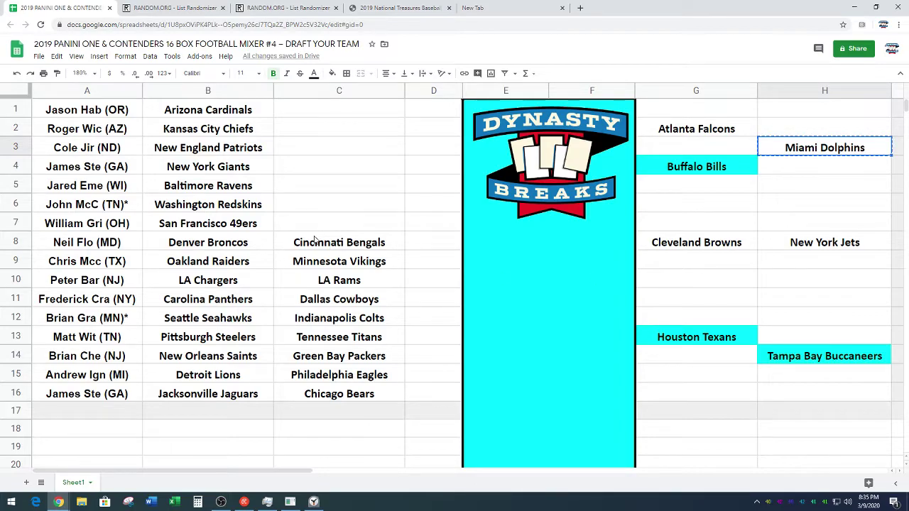
pyautogui.click(348, 225)
pyautogui.hotkey('ctrl', 'v')
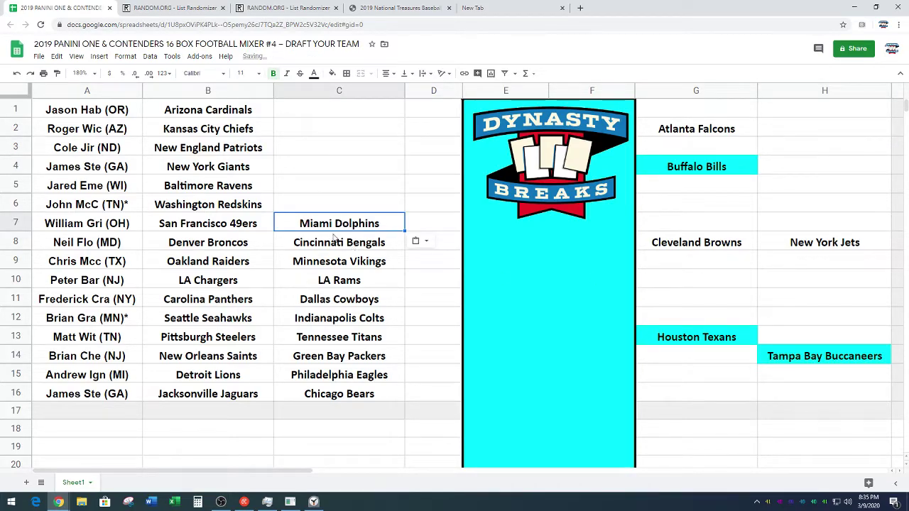
# Stop and reset the Alarms & Clock stopwatch, and restart it for row 6's second pick
pyautogui.click(313, 502)
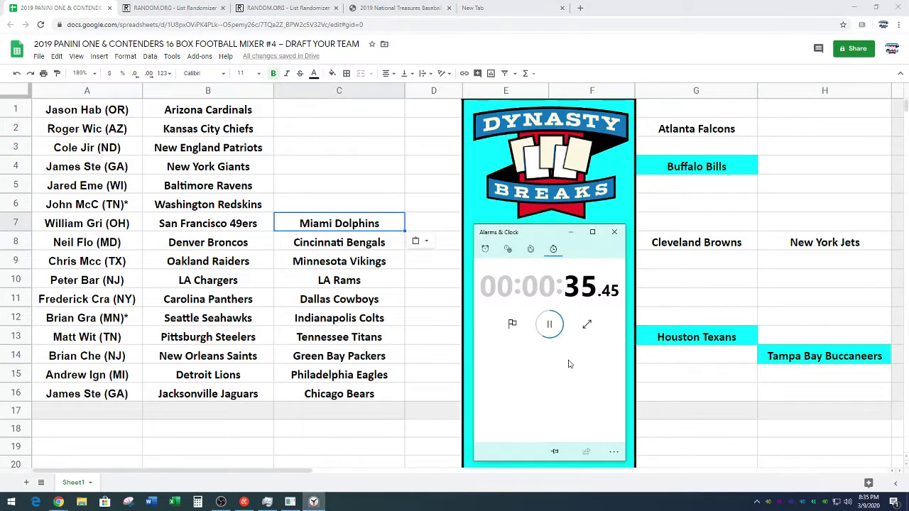
pyautogui.click(551, 326)
pyautogui.click(512, 324)
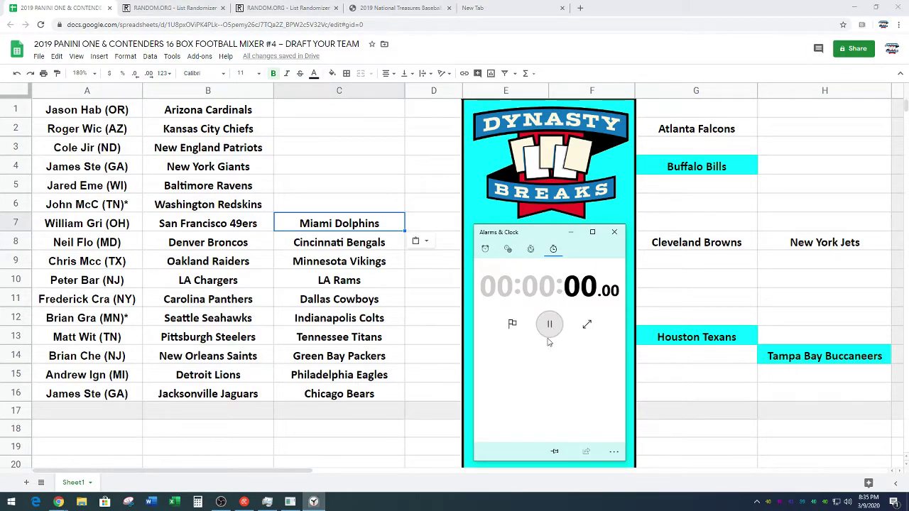
pyautogui.click(549, 324)
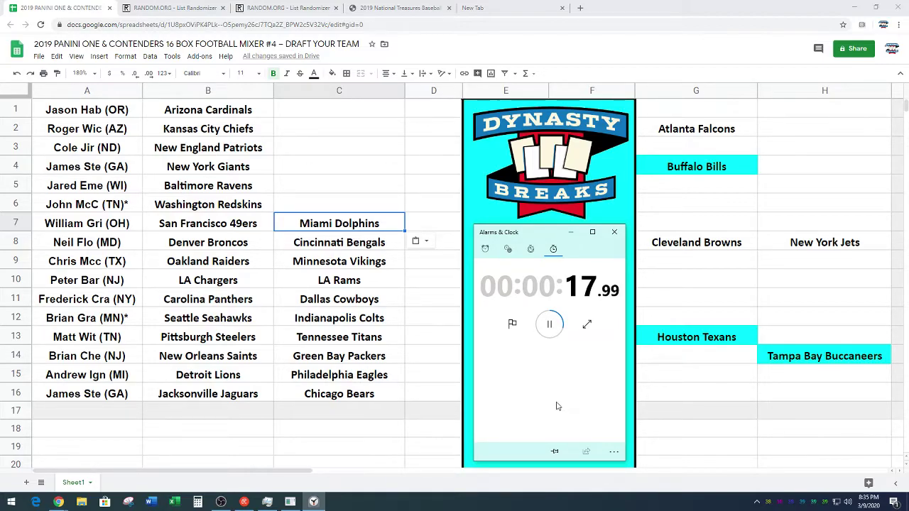
# Move Cleveland Browns from G8 in the team list to C6
pyautogui.click(701, 244)
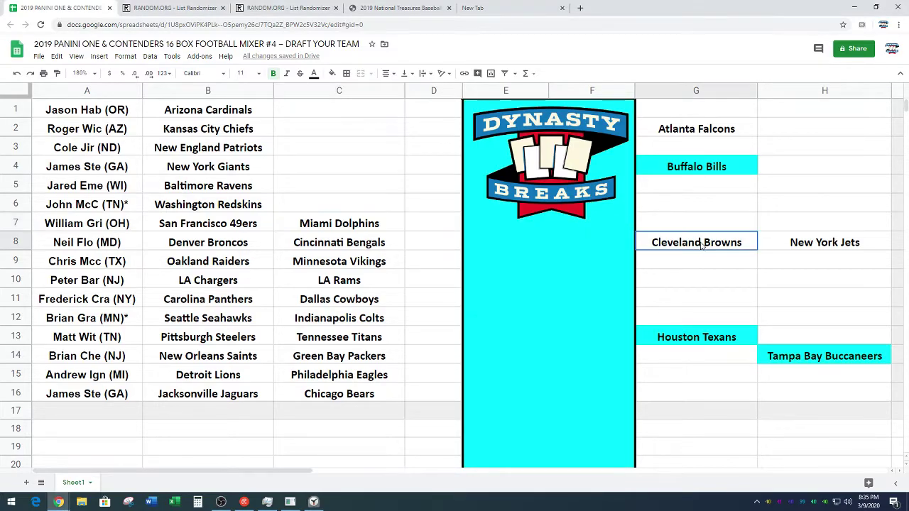
pyautogui.hotkey('ctrl', 'c')
pyautogui.click(392, 204)
pyautogui.hotkey('ctrl', 'v')
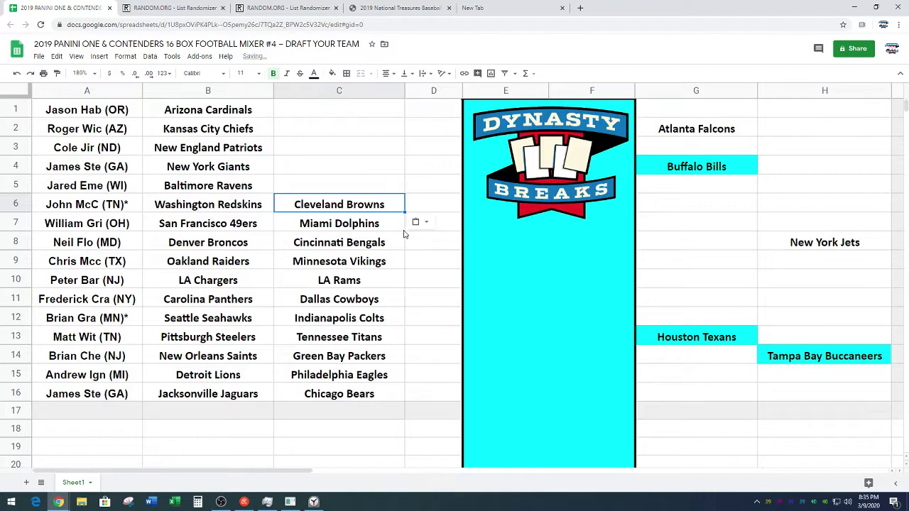
# Stop and reset the Alarms & Clock stopwatch, and restart it for row 5's second pick
pyautogui.click(314, 501)
pyautogui.click(548, 324)
pyautogui.click(512, 324)
pyautogui.click(549, 324)
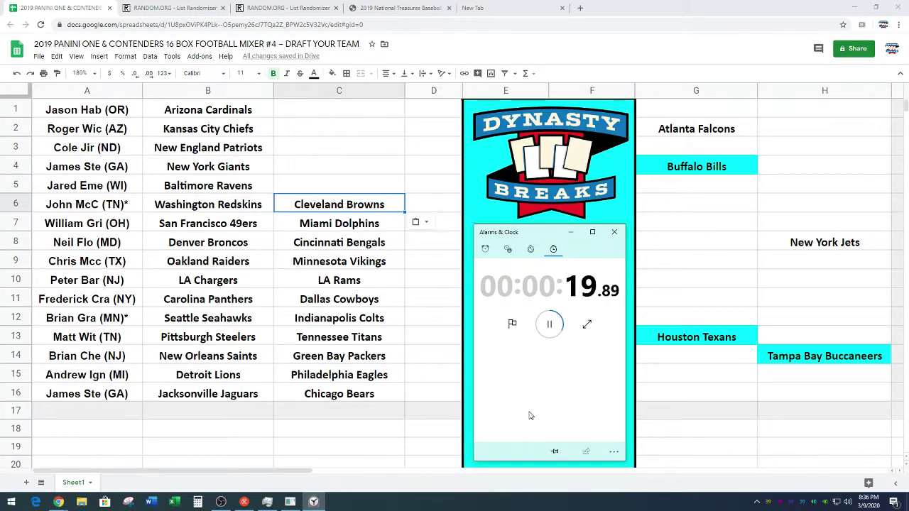
# Move Atlanta Falcons from G2 in the team list to C5
pyautogui.click(700, 132)
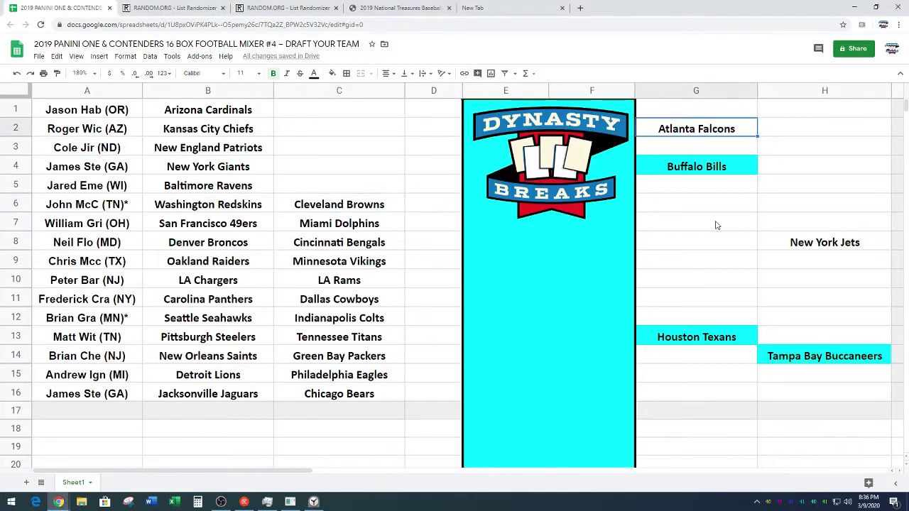
pyautogui.click(381, 190)
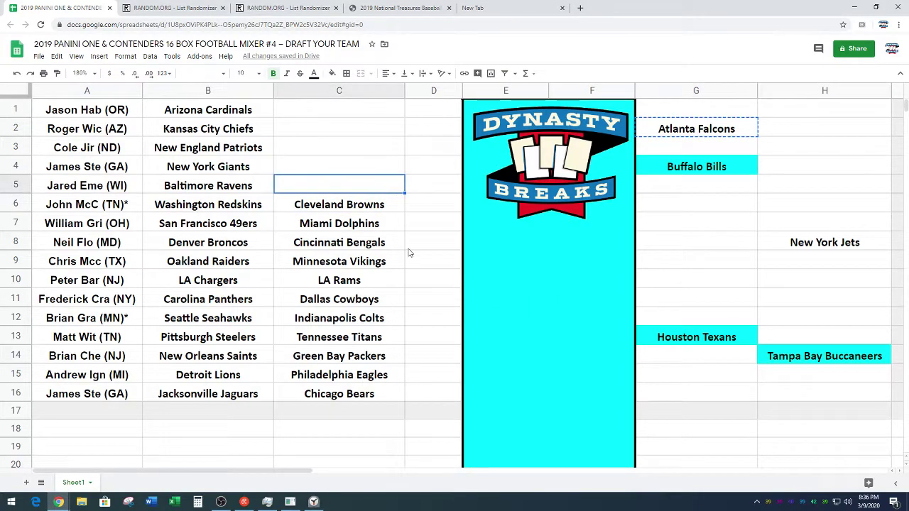
pyautogui.hotkey('ctrl', 'v')
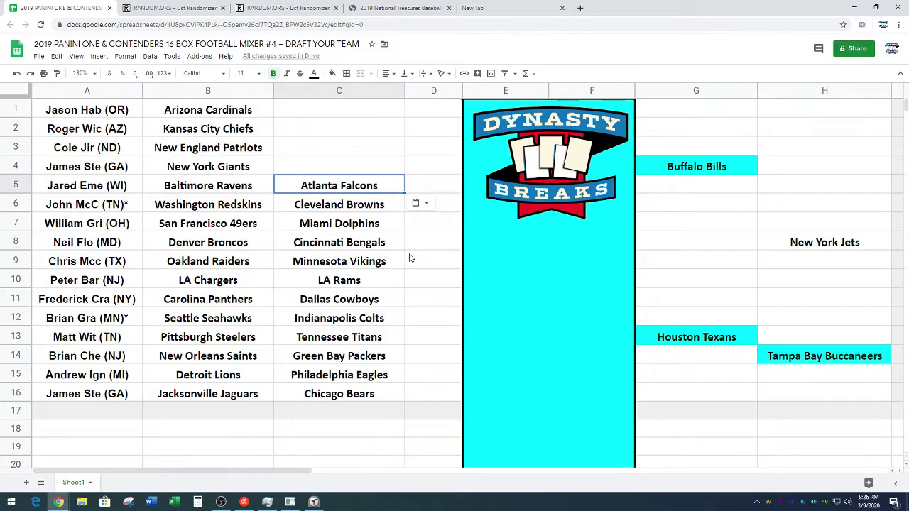
# Stop and reset the Alarms & Clock stopwatch, and restart it for row 4's second pick
pyautogui.click(313, 501)
pyautogui.click(548, 323)
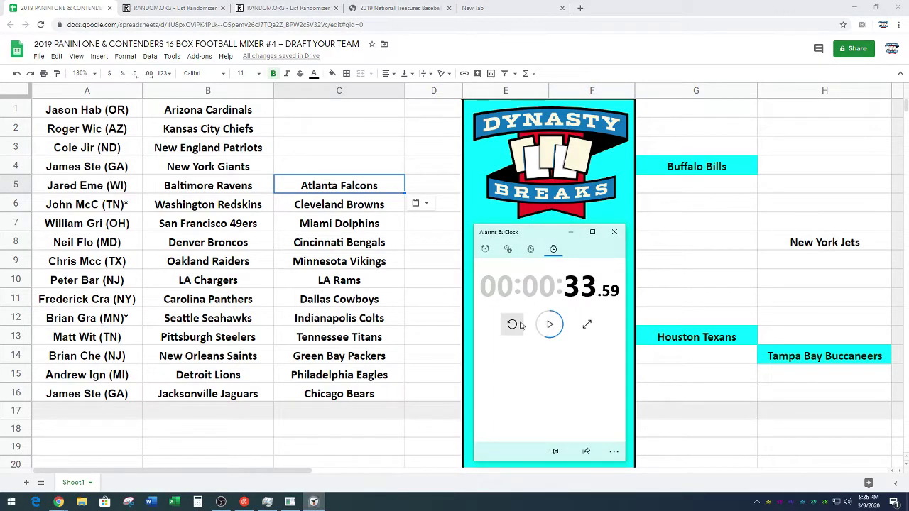
pyautogui.click(512, 324)
pyautogui.click(549, 325)
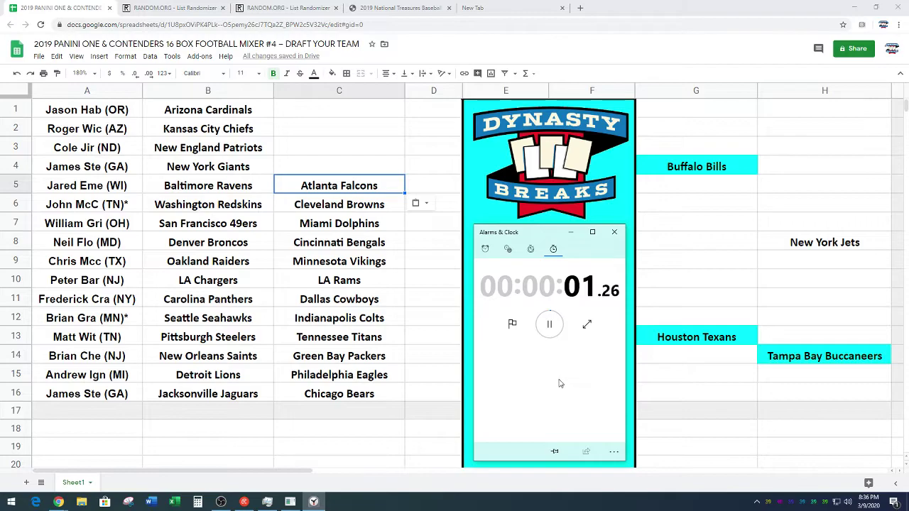
# Move New York Jets from H8 in the team list to C4
pyautogui.click(838, 245)
pyautogui.hotkey('ctrl', 'c')
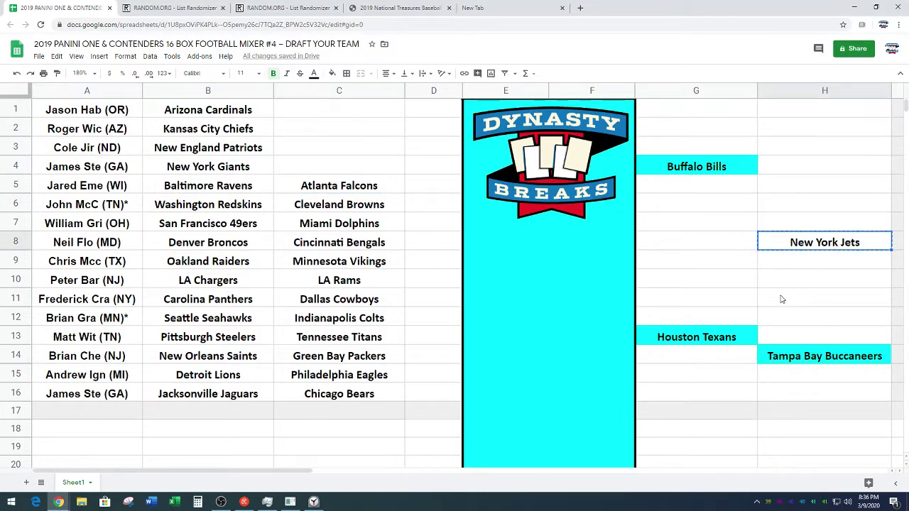
pyautogui.click(366, 169)
pyautogui.hotkey('ctrl', 'v')
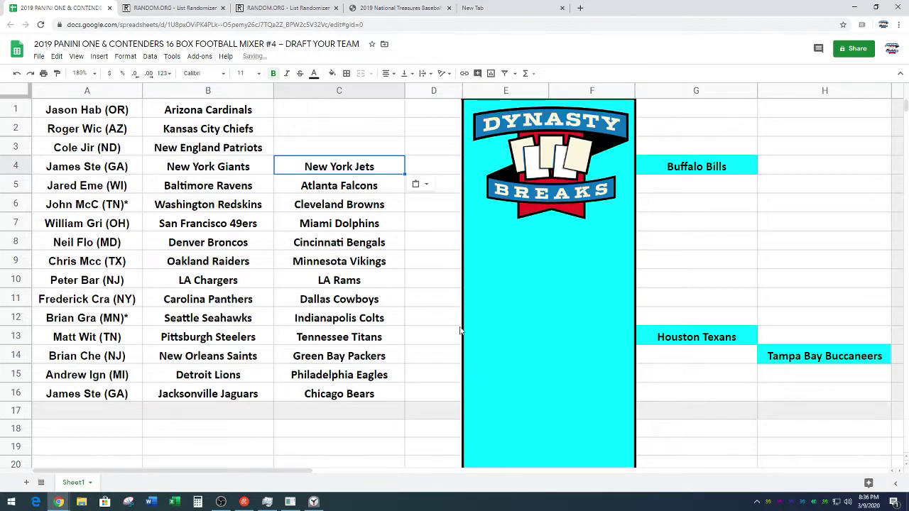
# Stop and reset the Alarms & Clock stopwatch, and restart it for row 3's second pick
pyautogui.click(313, 502)
pyautogui.click(549, 325)
pyautogui.click(510, 324)
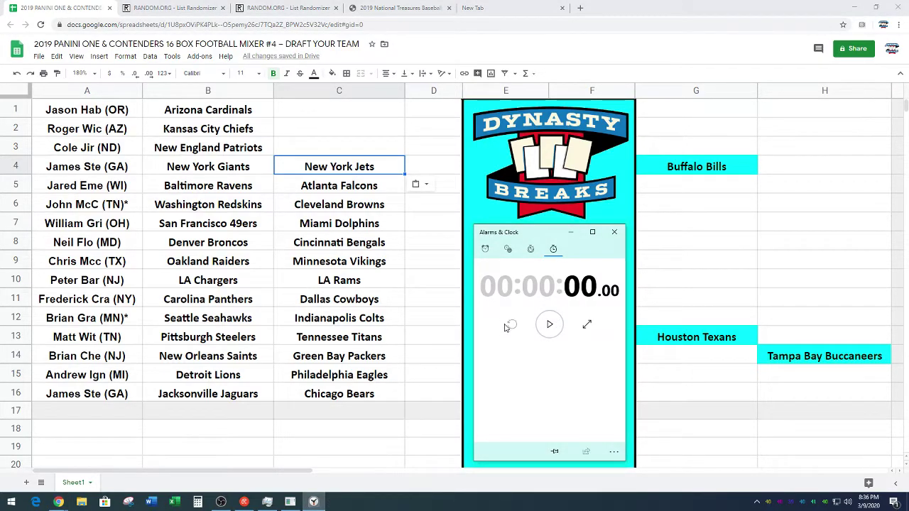
pyautogui.click(549, 325)
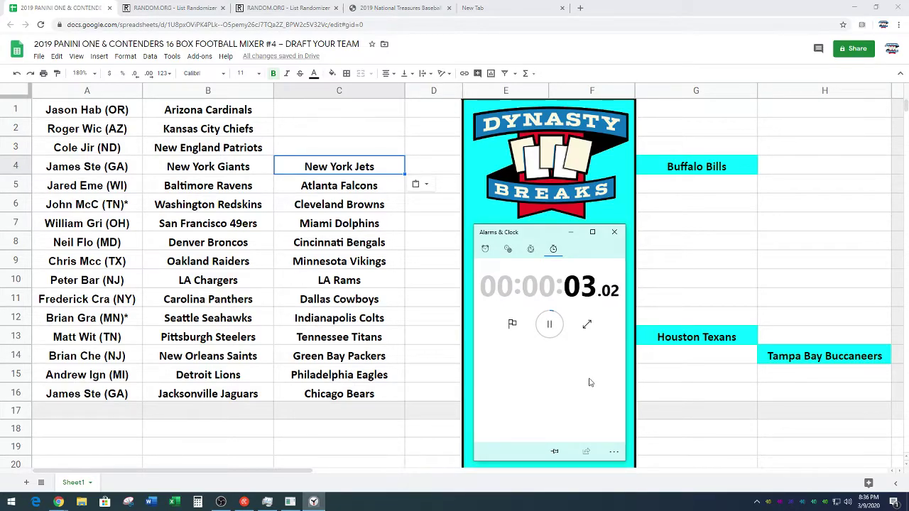
# Move Houston Texans from G13 in the team list to C3
pyautogui.click(692, 341)
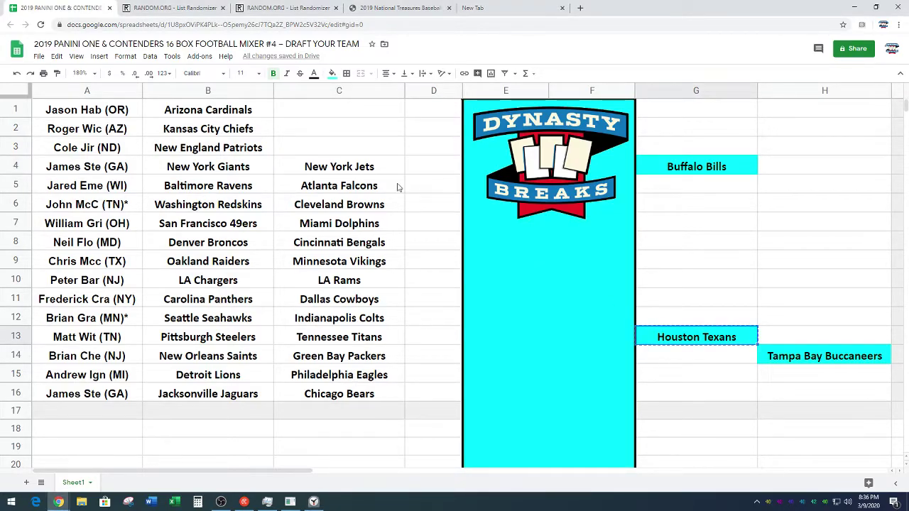
pyautogui.click(372, 151)
pyautogui.hotkey('ctrl', 'v')
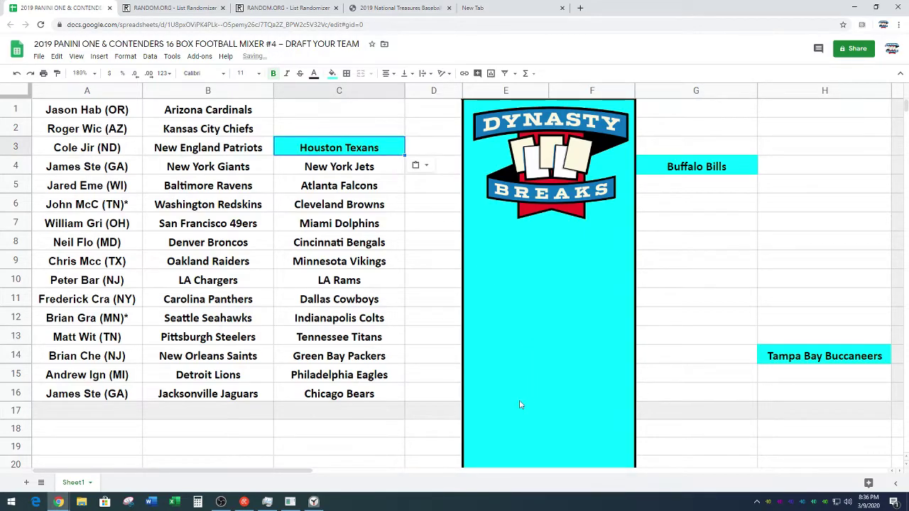
# Stop and reset the Alarms & Clock stopwatch, and restart it for row 2's second pick
pyautogui.click(314, 501)
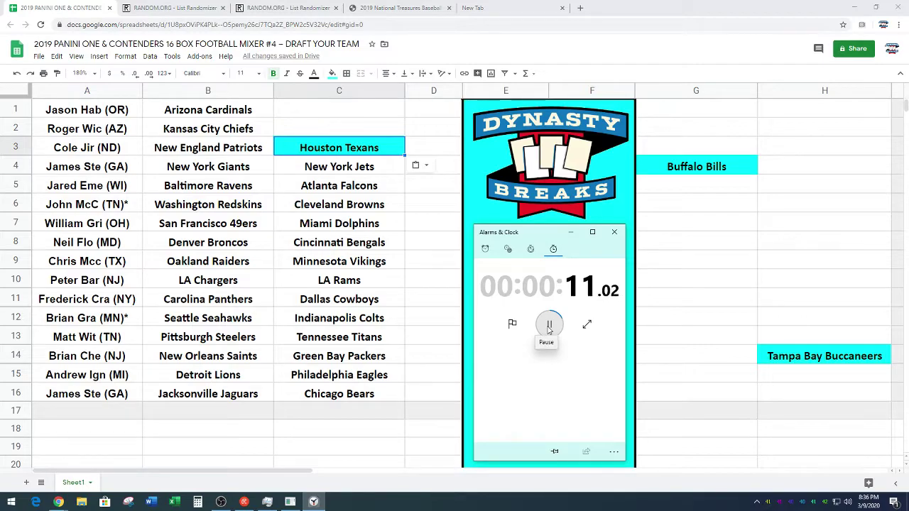
pyautogui.click(549, 325)
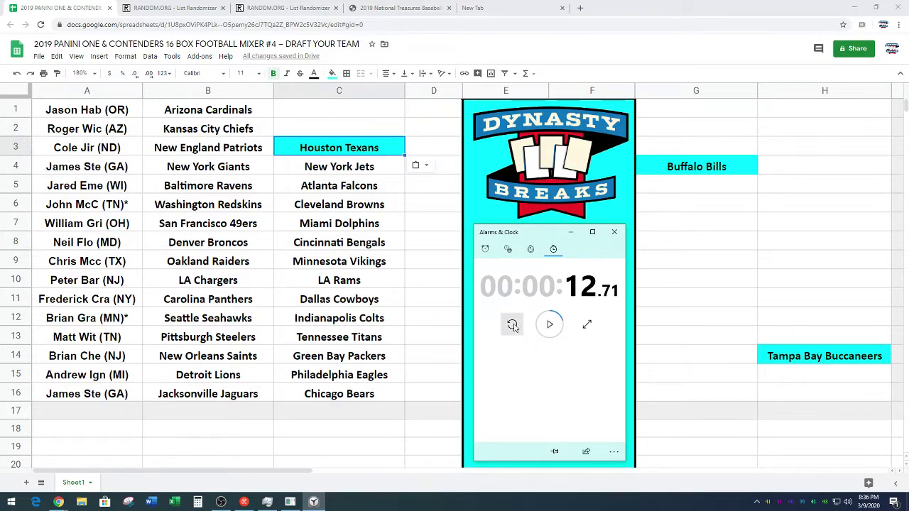
pyautogui.click(511, 324)
pyautogui.click(549, 325)
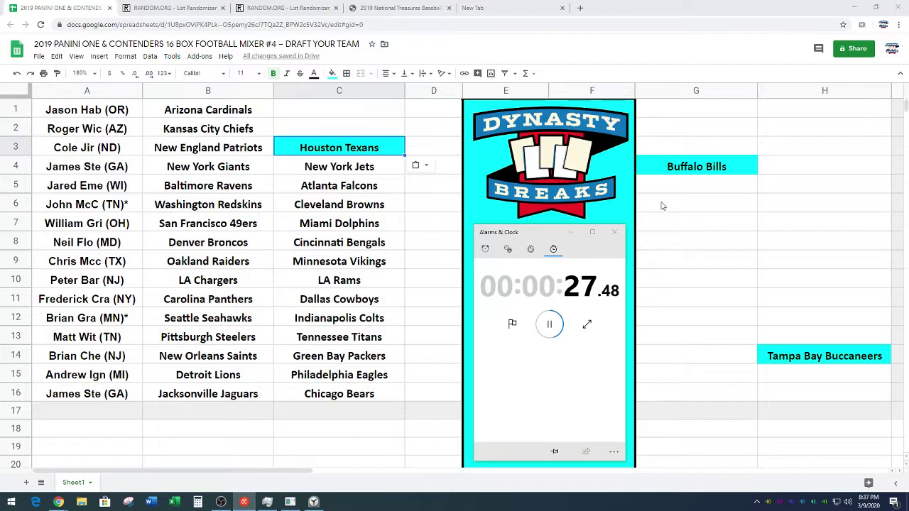
# Close the stopwatch window and move Buffalo Bills from G4 in the team list to C2
pyautogui.click(614, 231)
pyautogui.click(694, 173)
pyautogui.hotkey('ctrl', 'c')
pyautogui.click(380, 131)
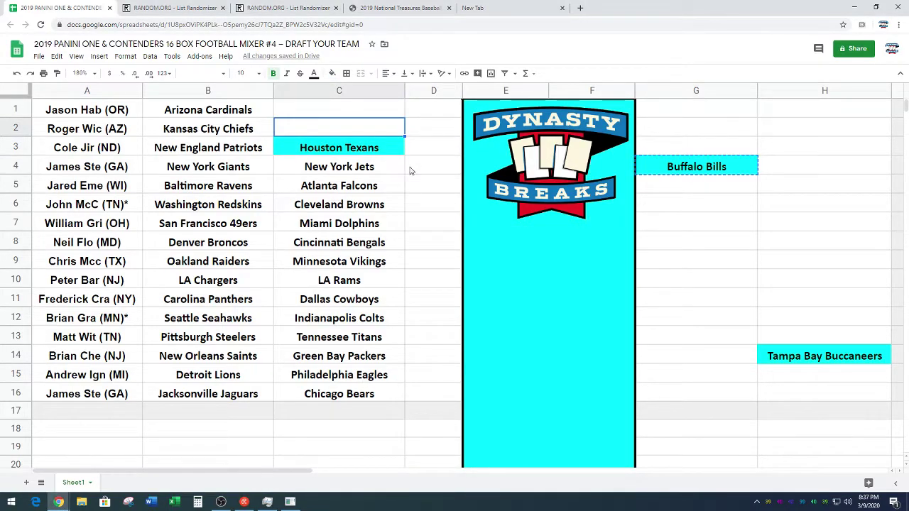
pyautogui.hotkey('ctrl', 'v')
# Move the last remaining team, Tampa Bay Buccaneers, from H14 to C1
pyautogui.click(816, 357)
pyautogui.hotkey('ctrl', 'x')
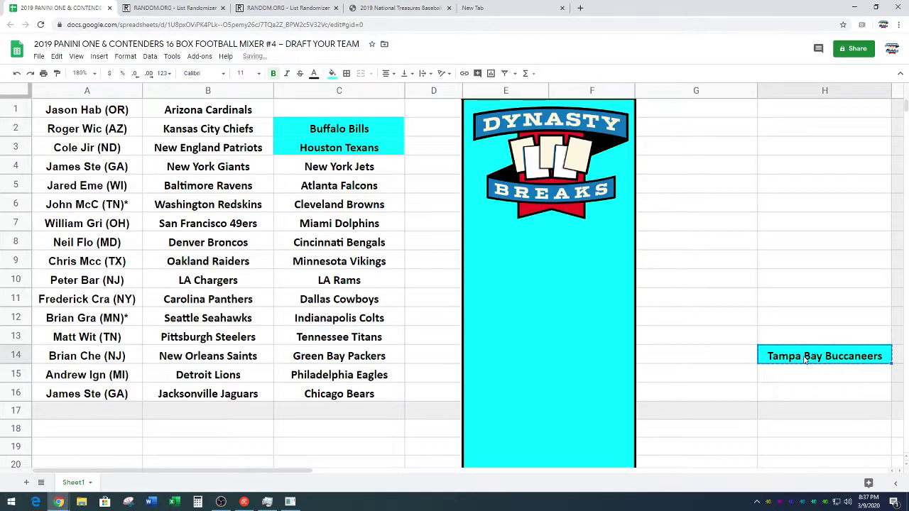
pyautogui.click(362, 112)
pyautogui.hotkey('ctrl', 'v')
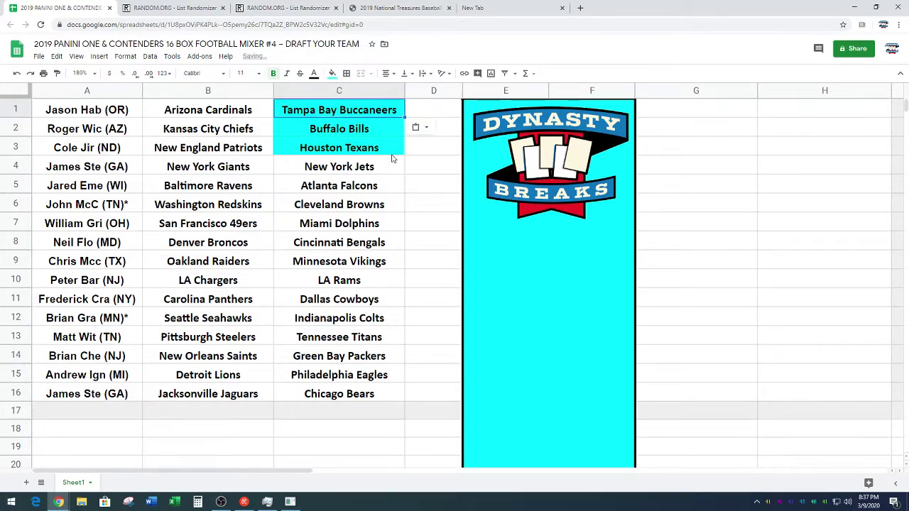
# Change the fill color of cells C1:C3 to white and deselect the range
pyautogui.click(426, 184)
pyautogui.moveTo(390, 111); pyautogui.dragTo(387, 147)
pyautogui.click(332, 74)
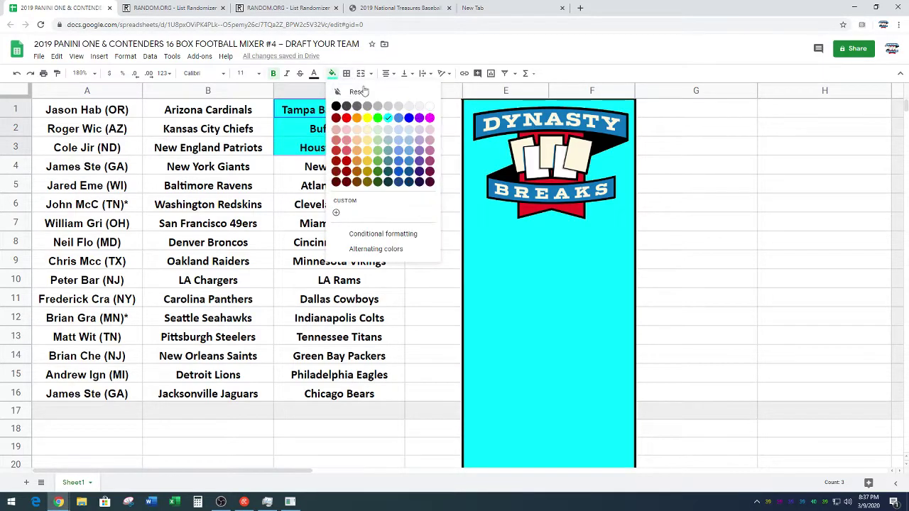
pyautogui.click(430, 106)
pyautogui.click(709, 221)
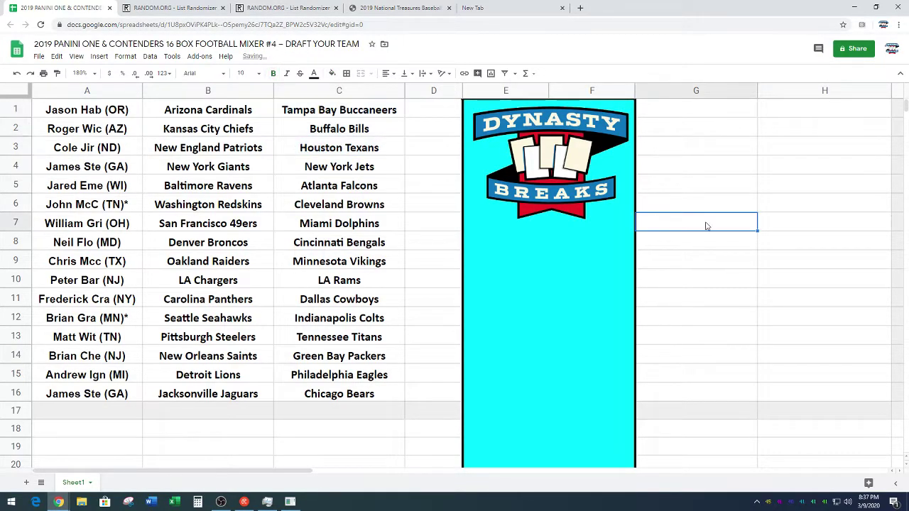
pyautogui.click(557, 351)
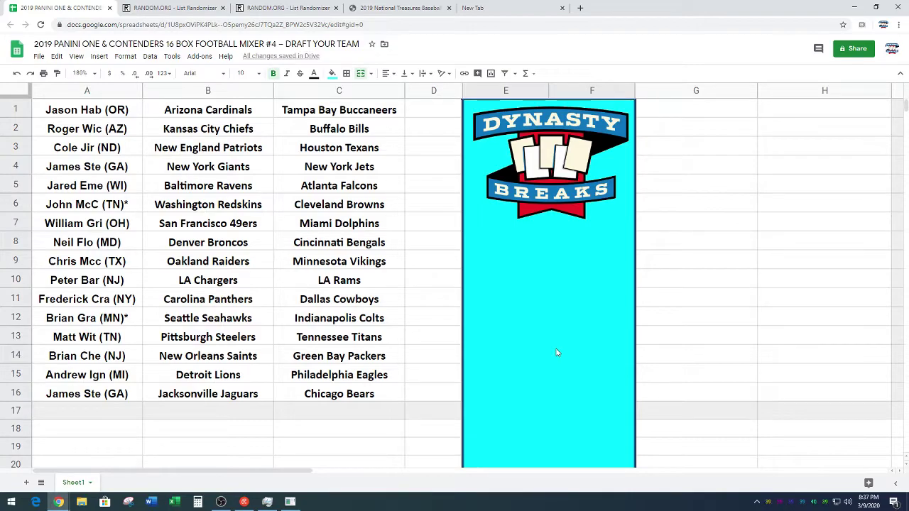